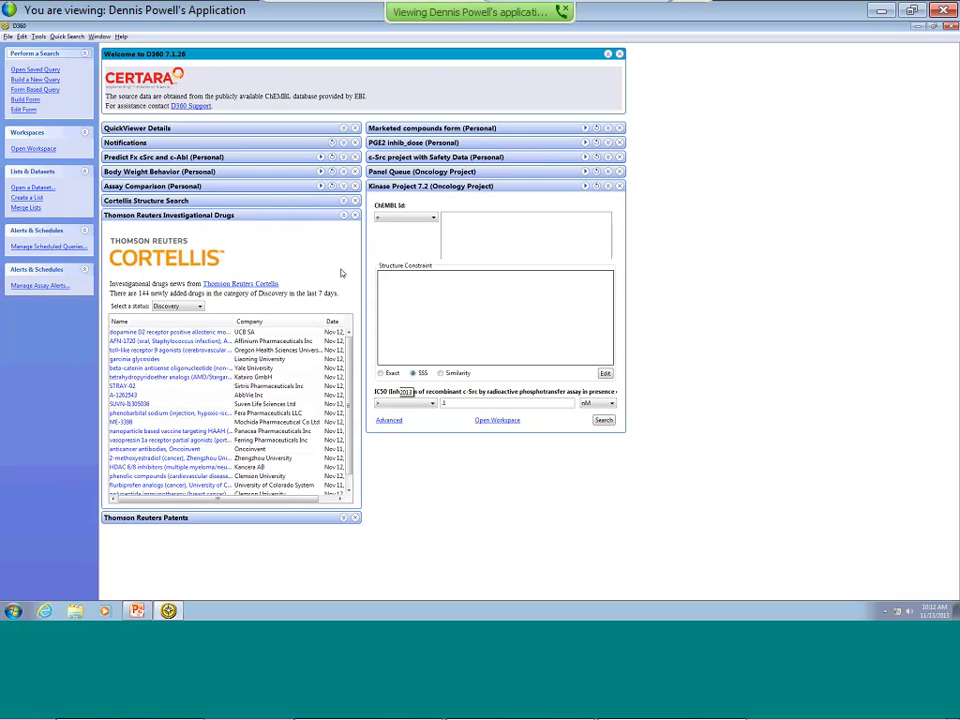
Step: Collapse the Thomson Reuters Investigational Drugs section and review the compound shown in QuickViewer Details, closing it again
click(344, 217)
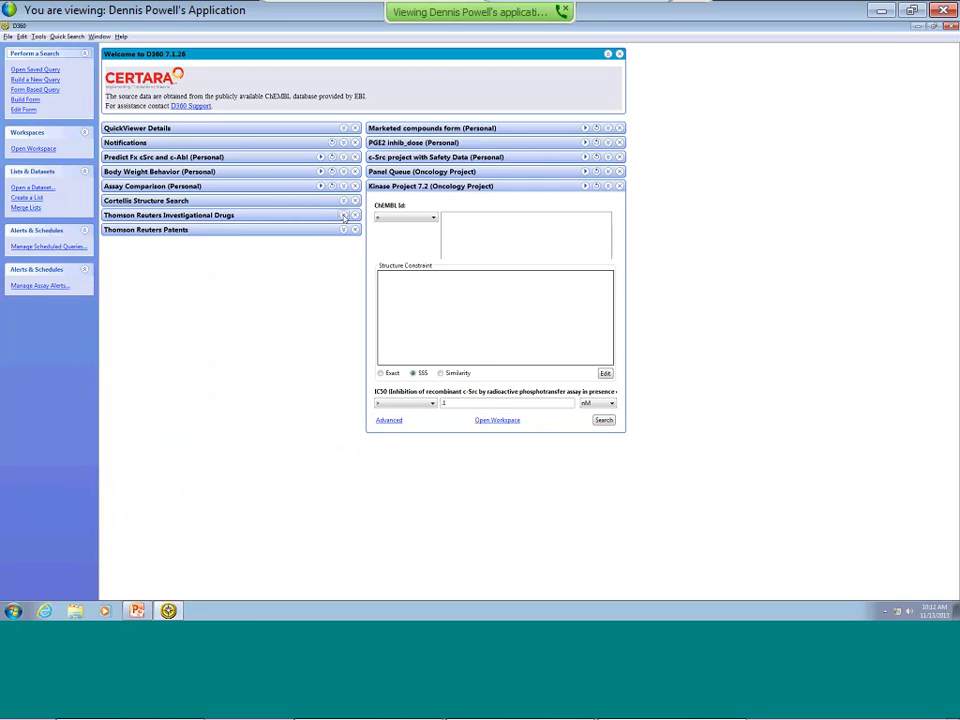
click(344, 129)
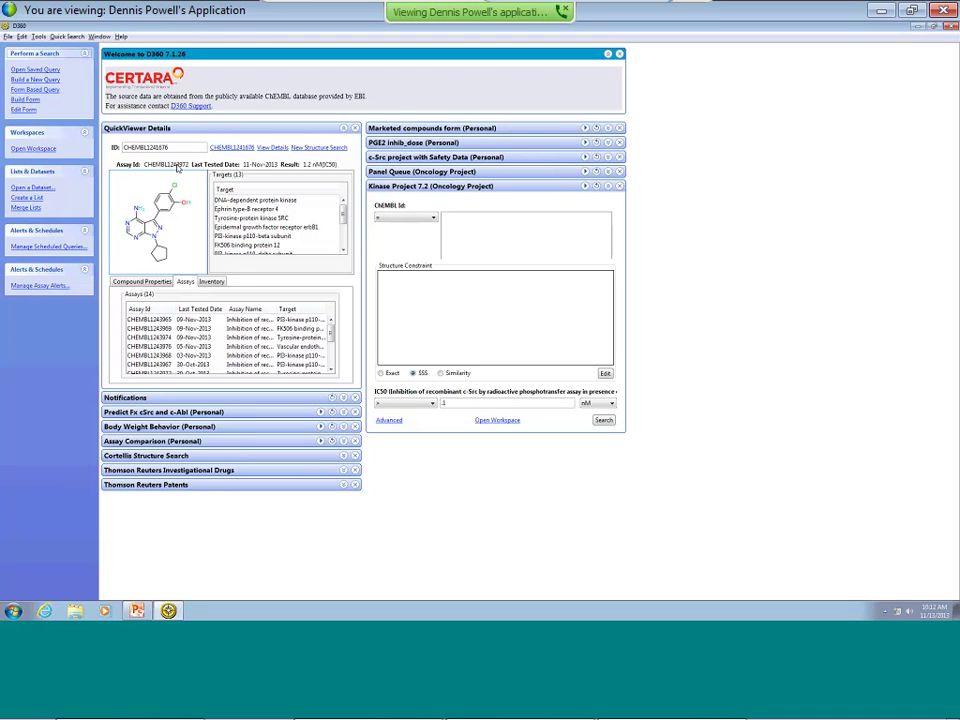
mouse_move(177, 168)
click(343, 128)
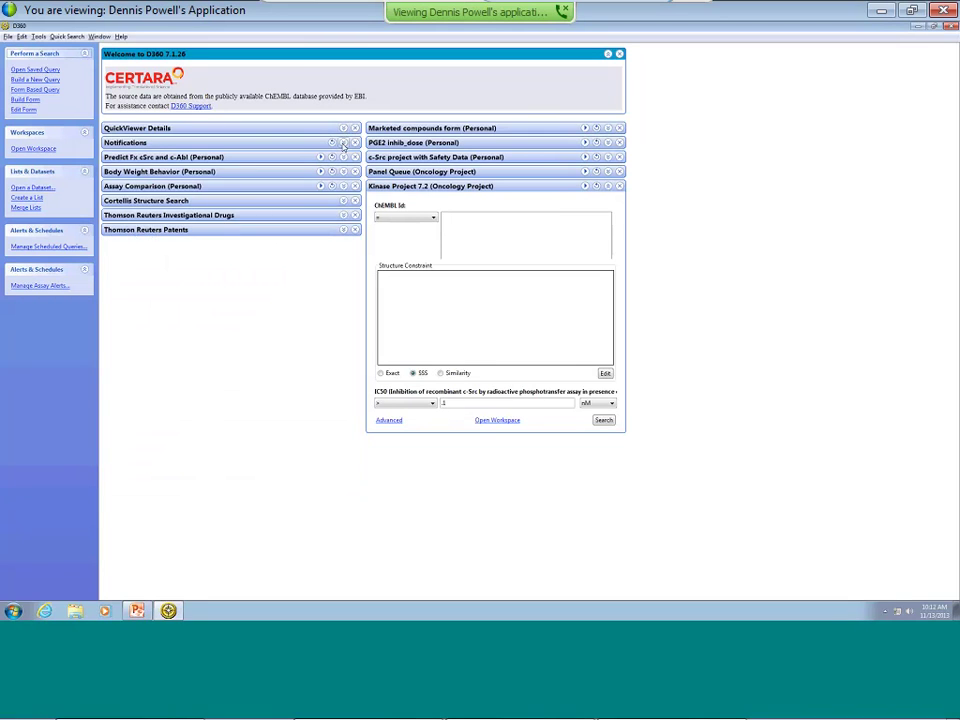
Step: Review the scheduled query notifications on the home page and collapse them again
click(343, 143)
mouse_move(197, 241)
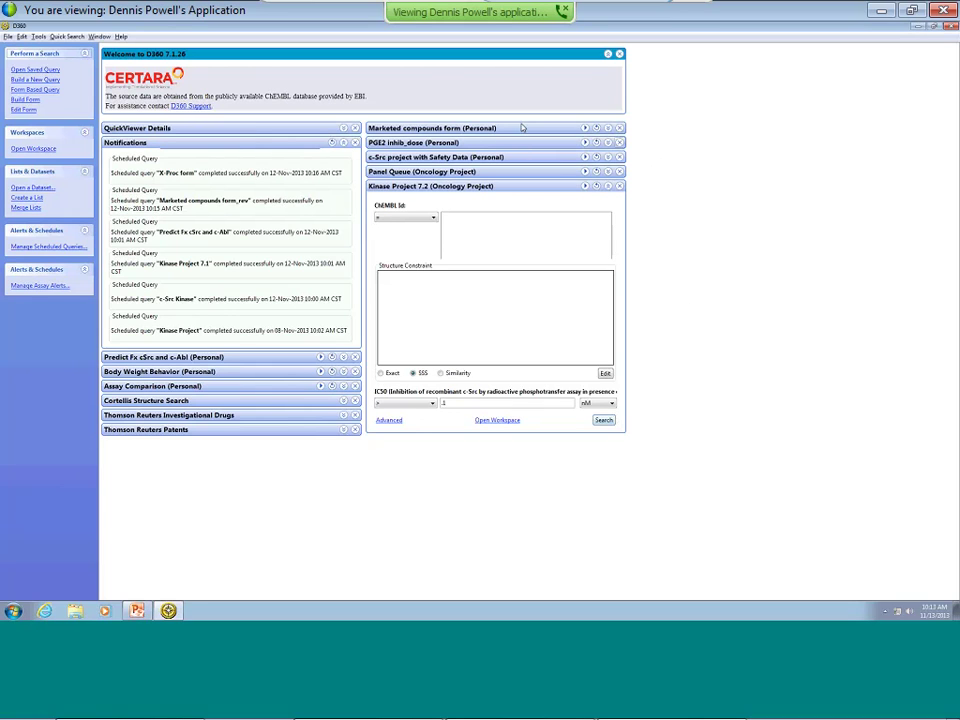
click(344, 143)
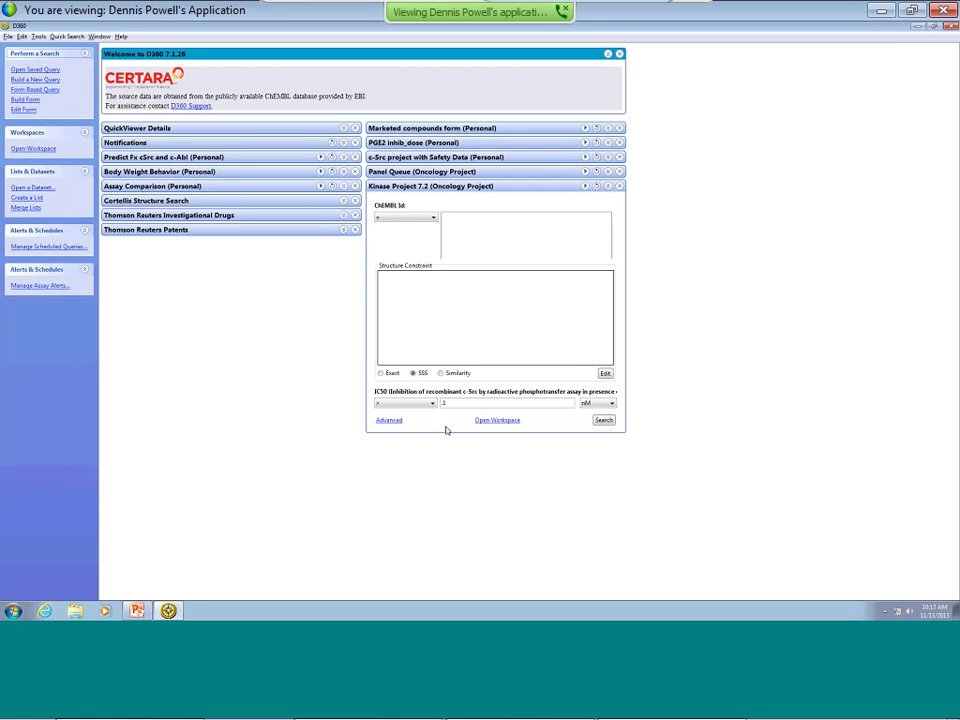
Step: Run the Kinase Project 7.2 search and inspect the drilldown data behind the first compound's c-Abl IC50 value
click(604, 420)
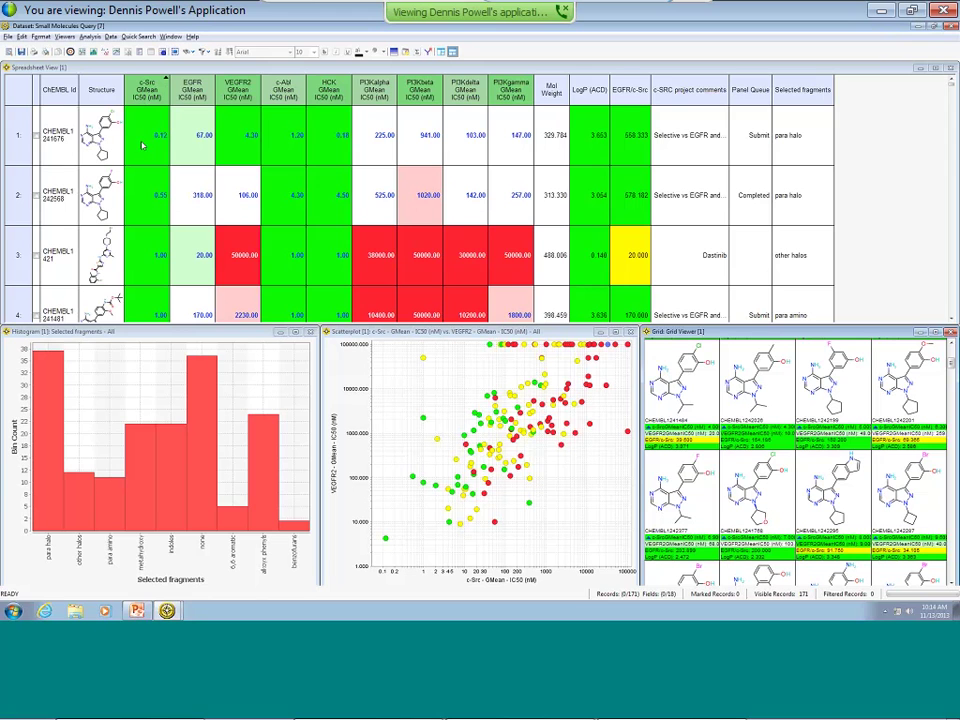
click(297, 135)
double_click(295, 135)
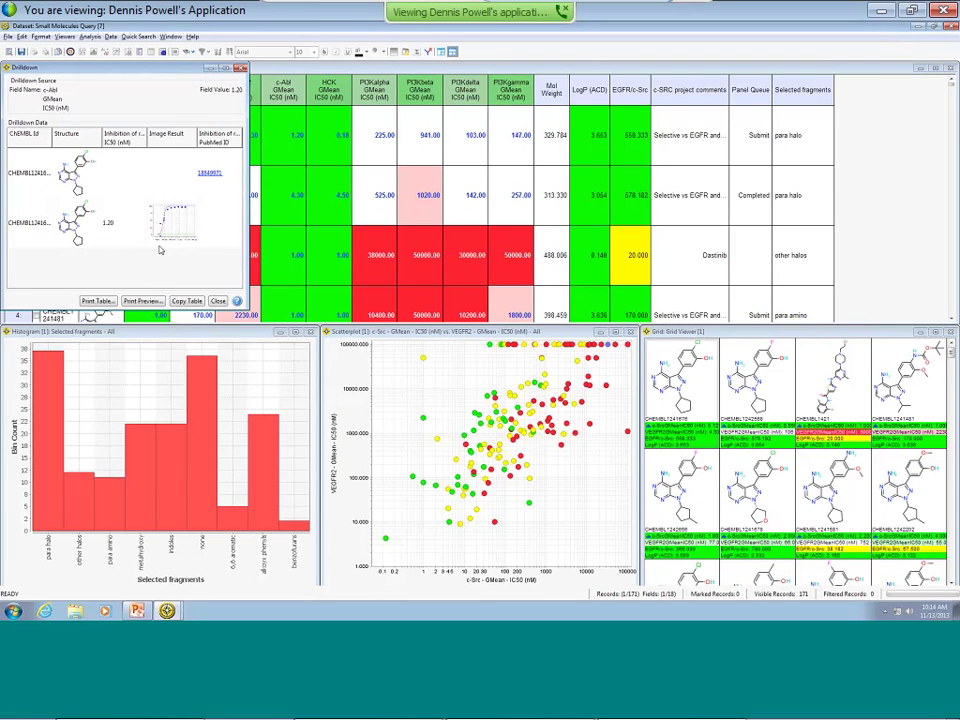
click(240, 69)
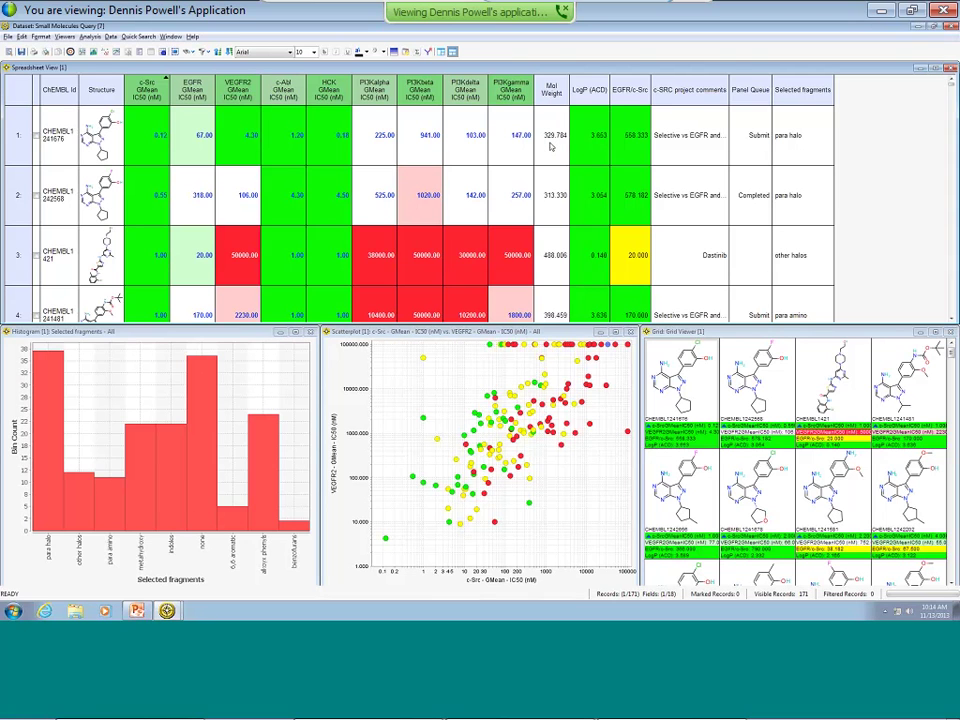
Step: Examine the kinase IC50, molecular weight, LogP and EGFR/c-Src values across the compound rows of the spreadsheet
scroll(550, 147, down, 8)
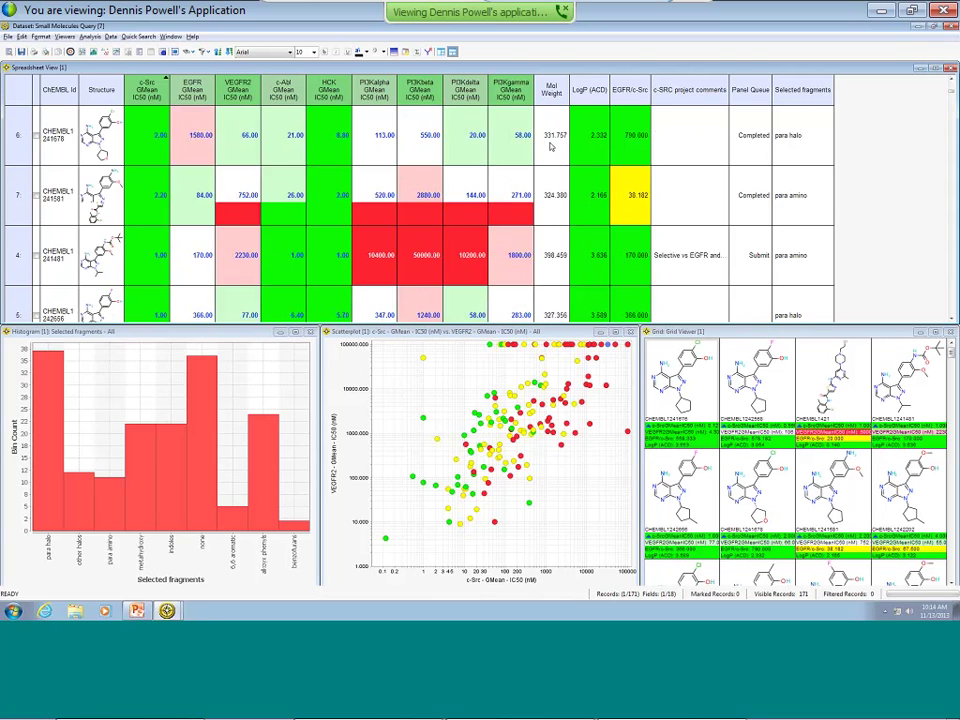
scroll(550, 147, down, 1)
scroll(550, 147, down, 13)
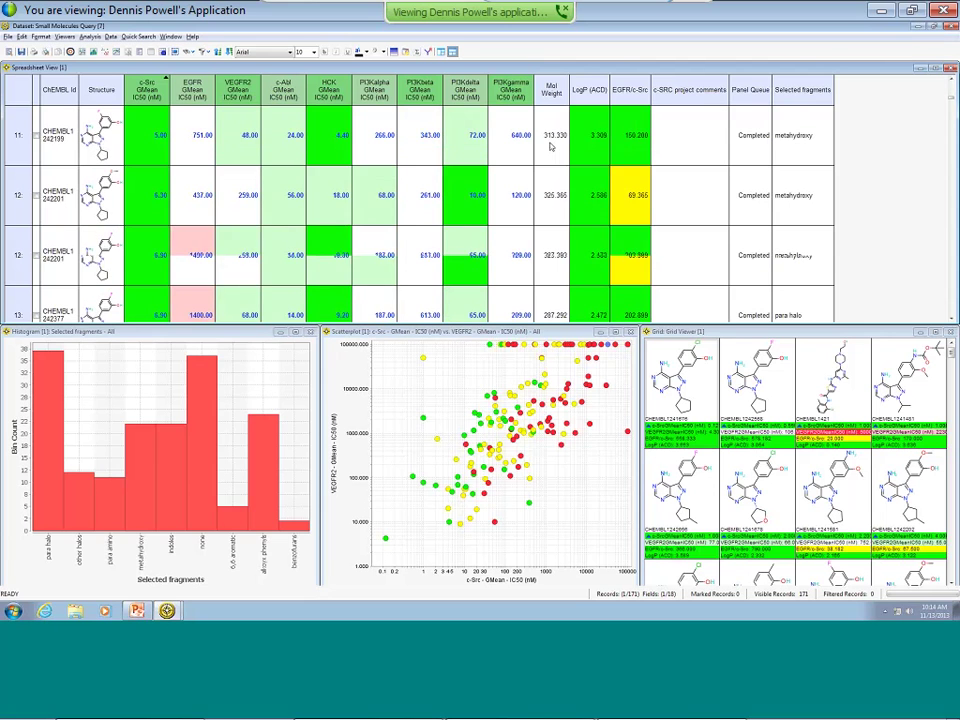
scroll(550, 147, up, 20)
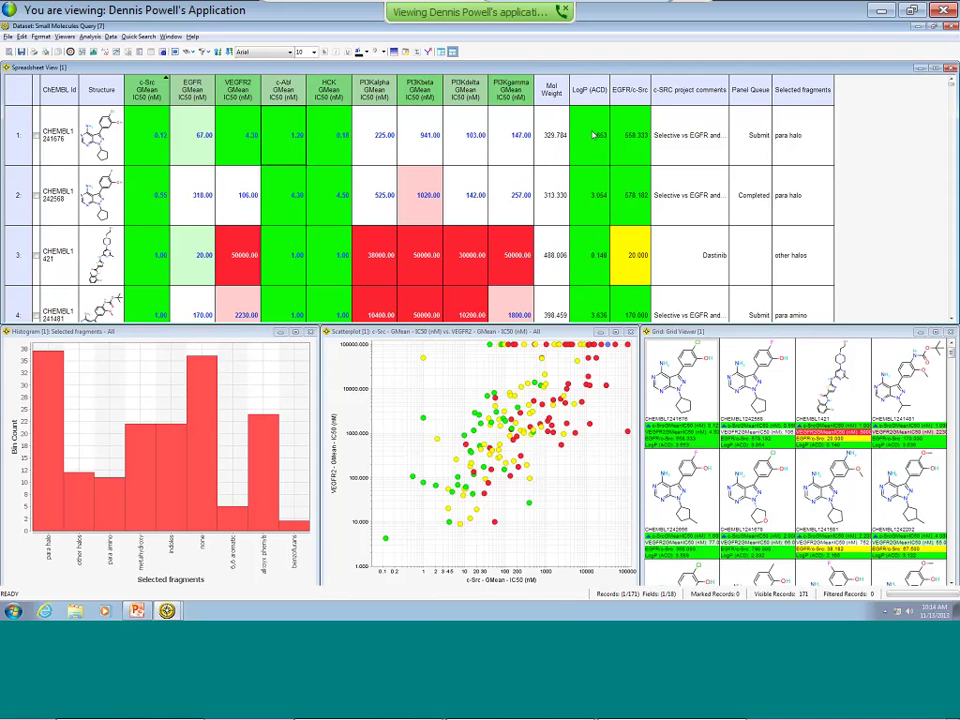
scroll(594, 134, down, 14)
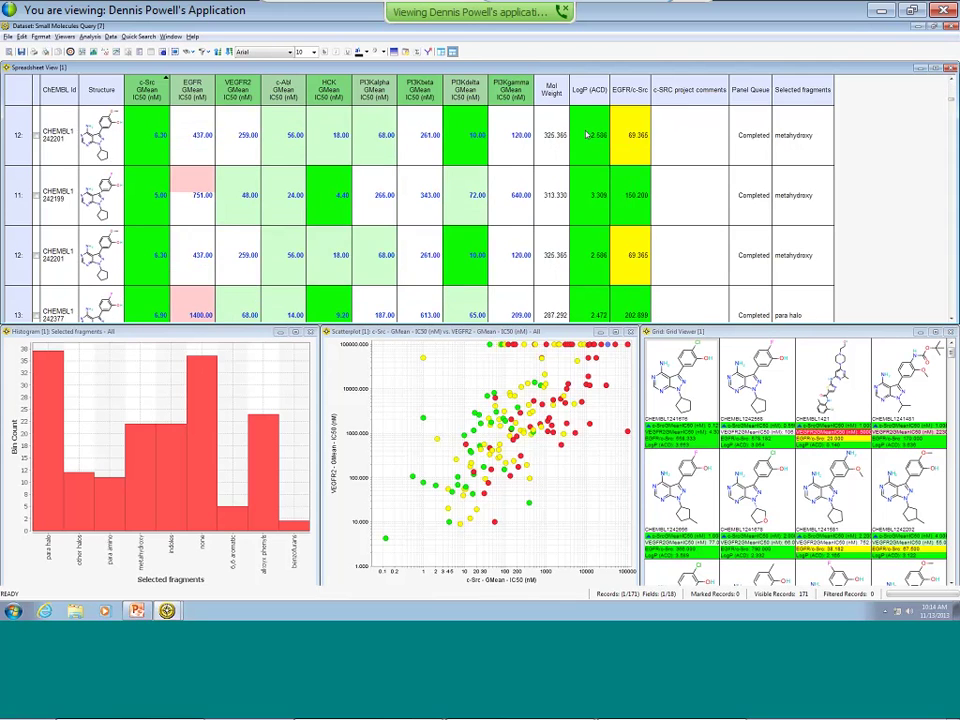
scroll(587, 134, down, 9)
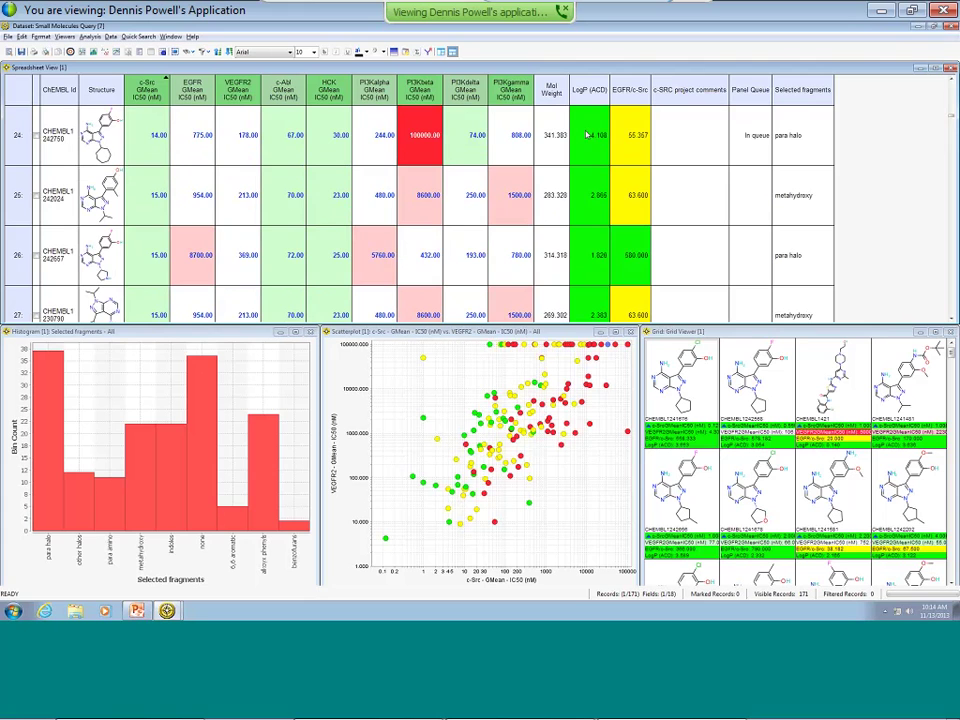
scroll(587, 134, up, 17)
scroll(587, 134, up, 6)
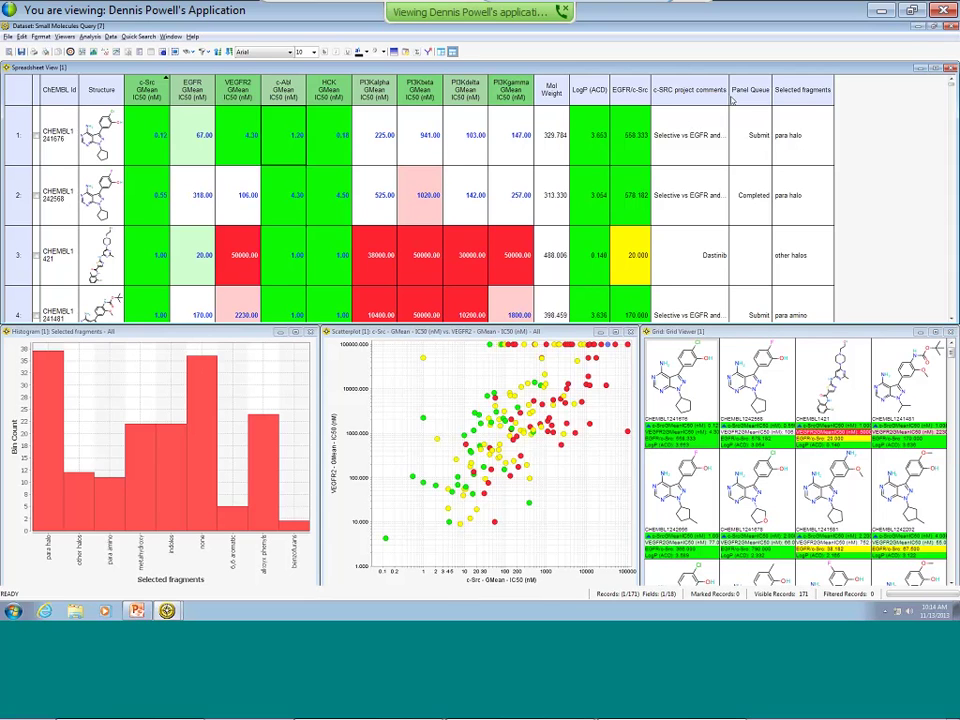
Step: Widen the c-SRC project comments column and move the EGFR/c-Src column directly after the c-Src column
drag(731, 96, 779, 96)
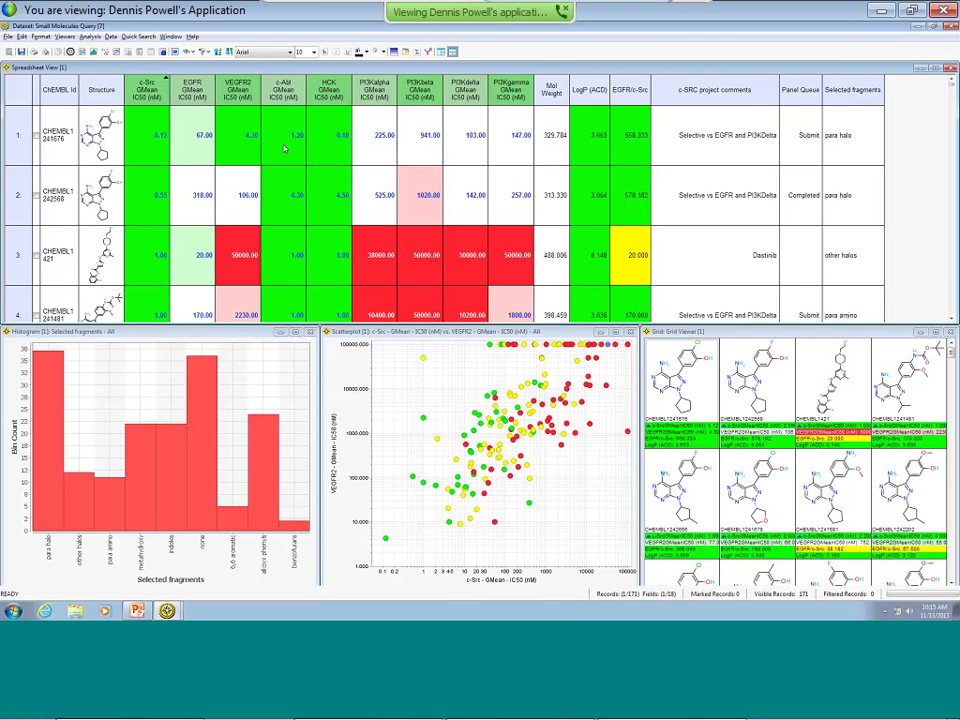
click(629, 90)
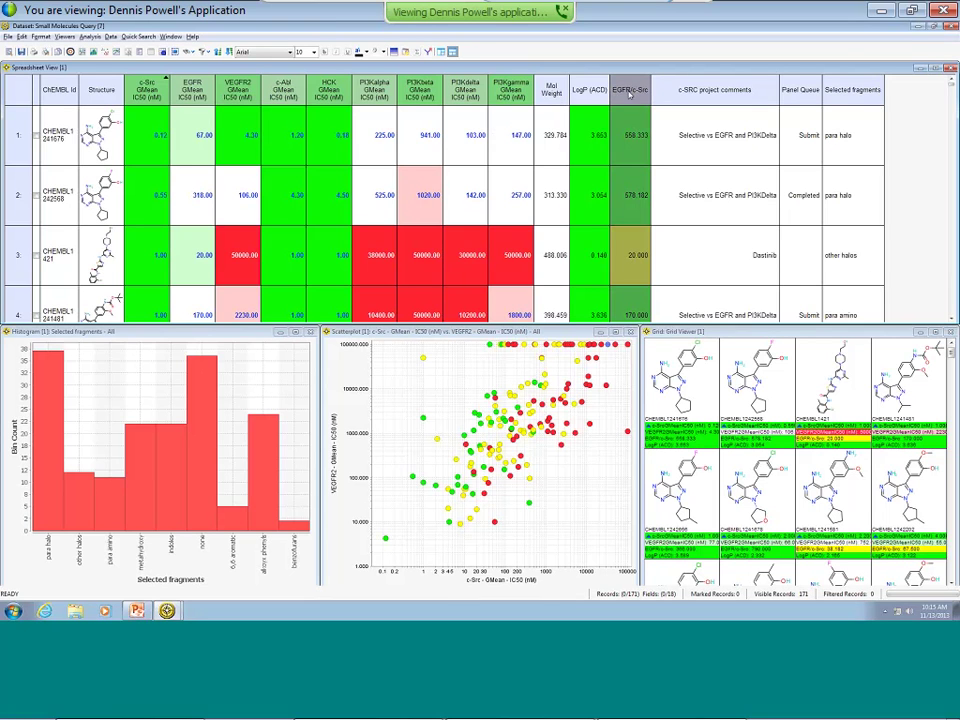
mouse_move(619, 90)
mouse_down()
mouse_move(425, 68)
mouse_move(197, 70)
mouse_move(202, 97)
mouse_move(155, 68)
mouse_move(148, 76)
mouse_move(187, 98)
mouse_up()
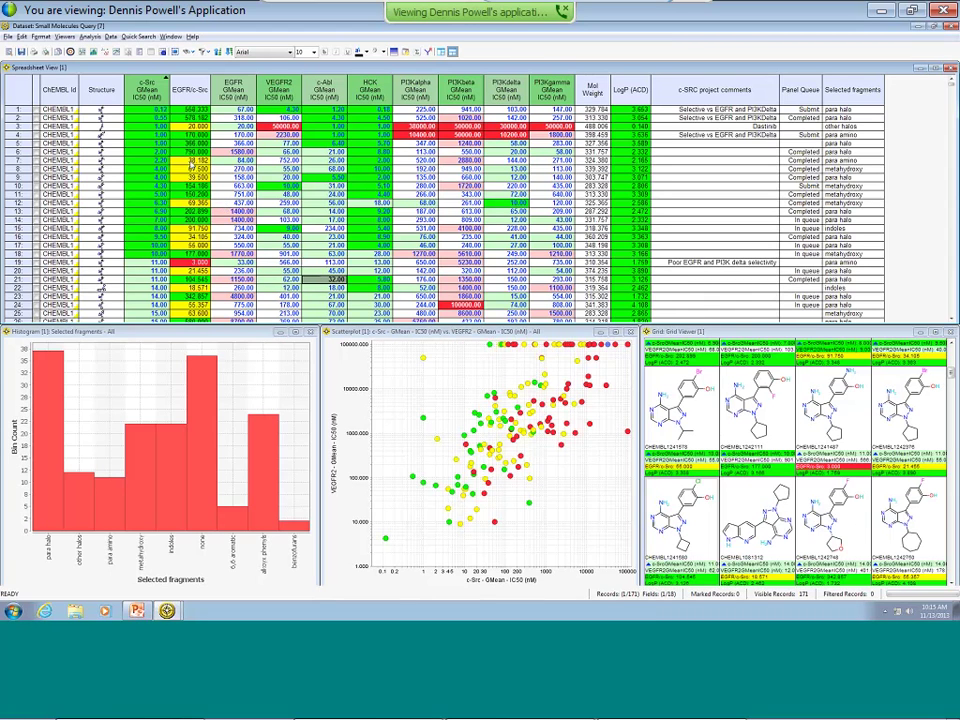
Step: Sort the spreadsheet by EGFR/c-Src in descending order
click(208, 84)
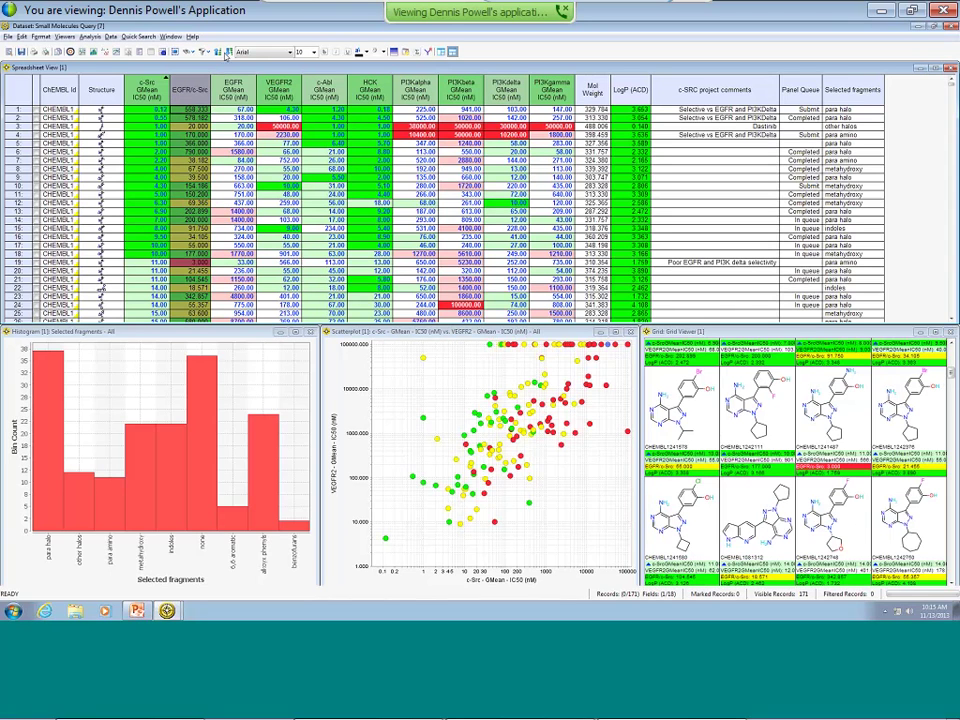
click(229, 51)
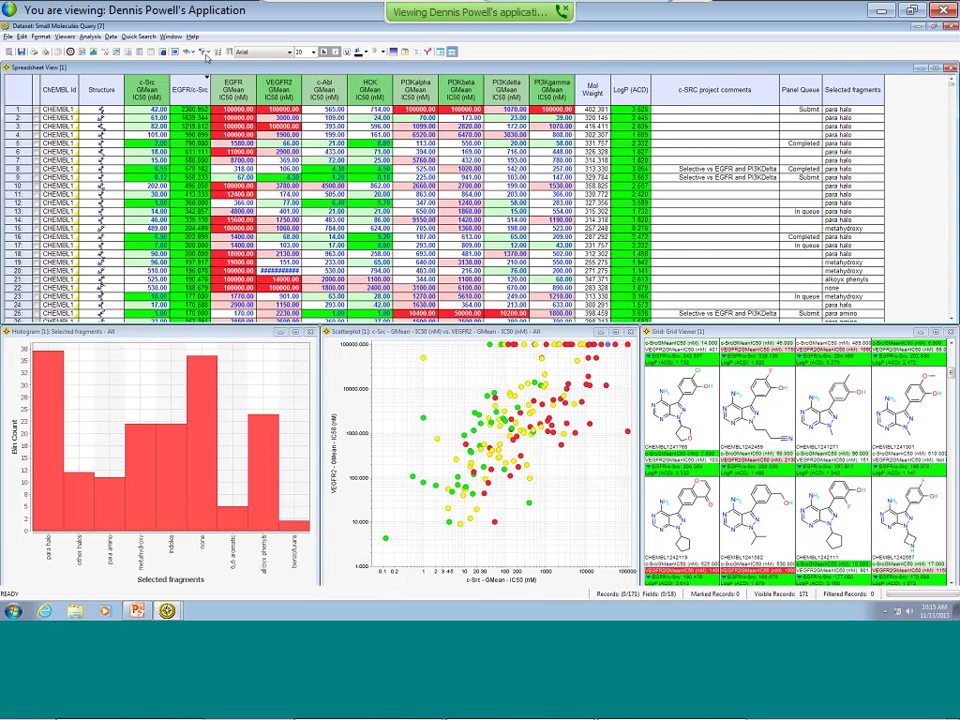
Step: Add a dataset filter condition that keeps records with EGFR/c-Src greater than 100
click(205, 51)
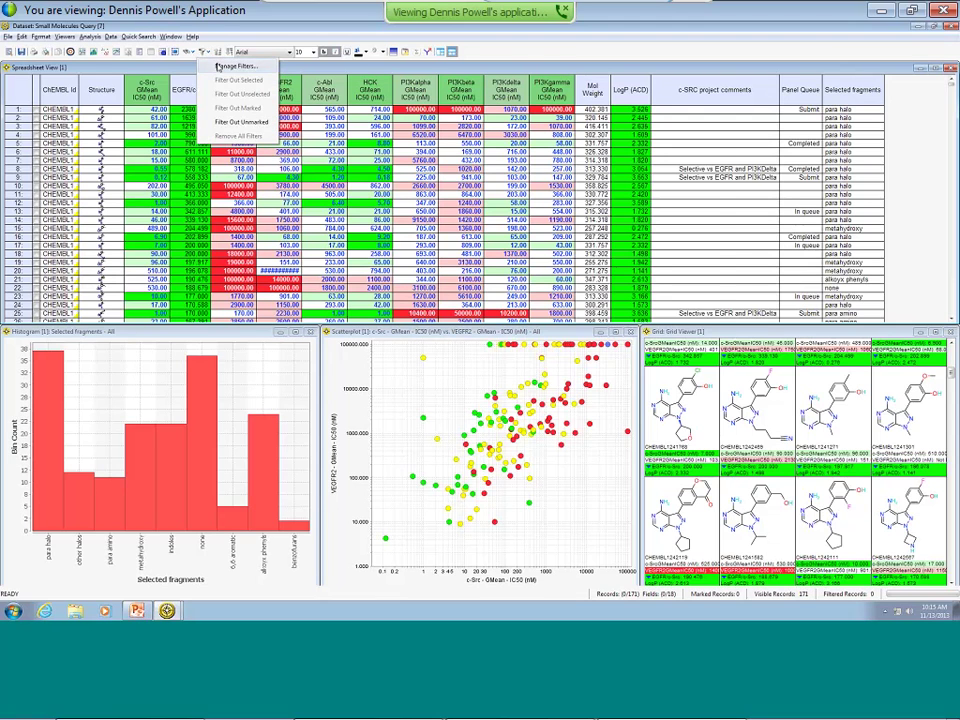
click(218, 65)
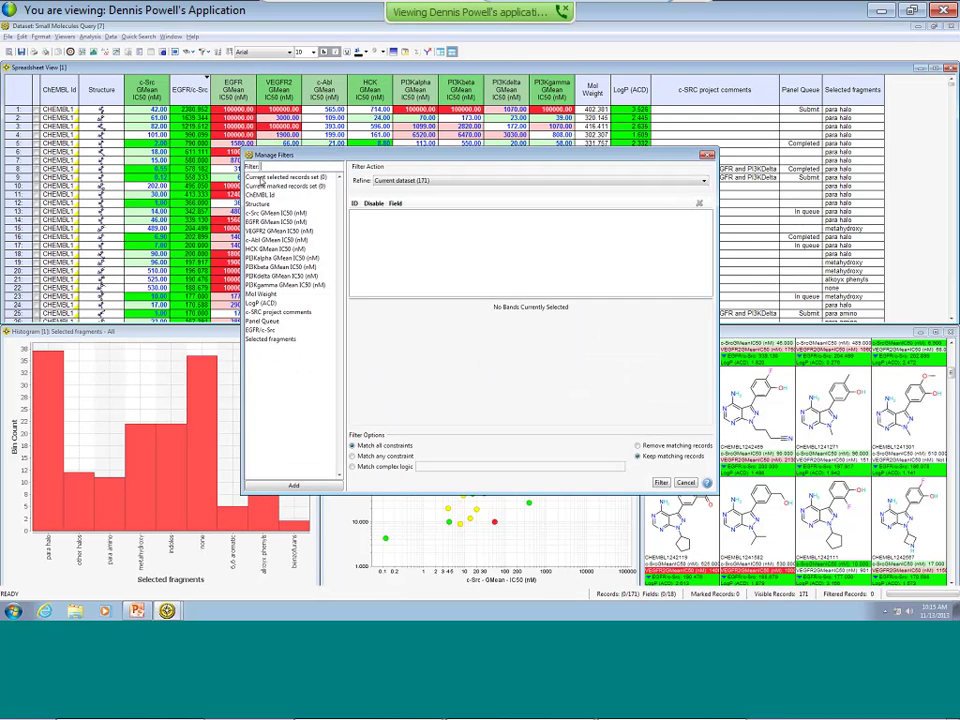
double_click(258, 330)
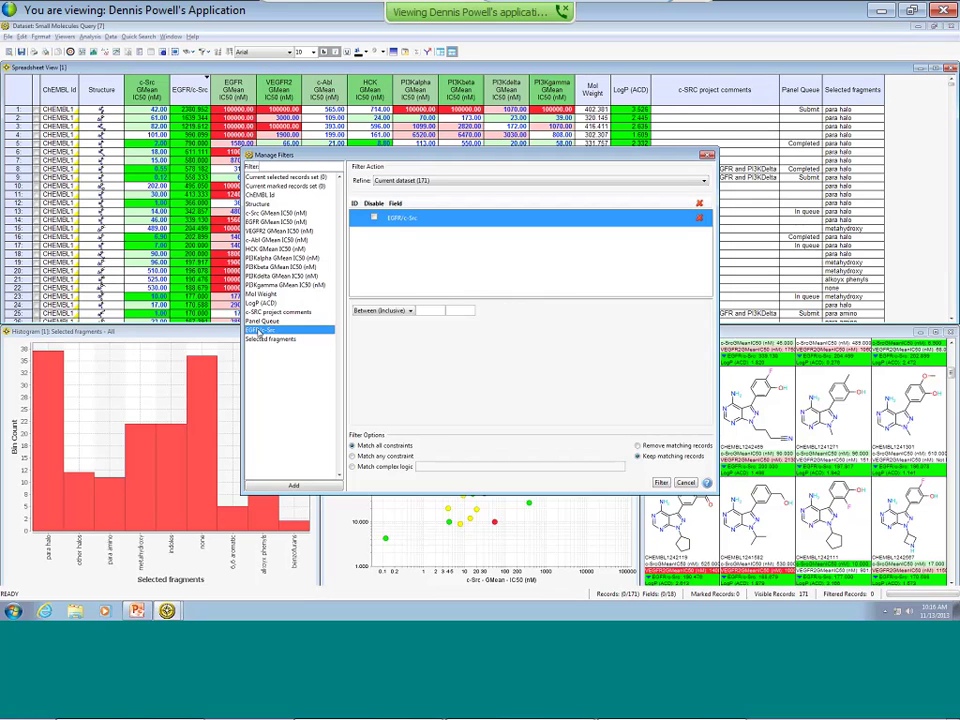
click(410, 311)
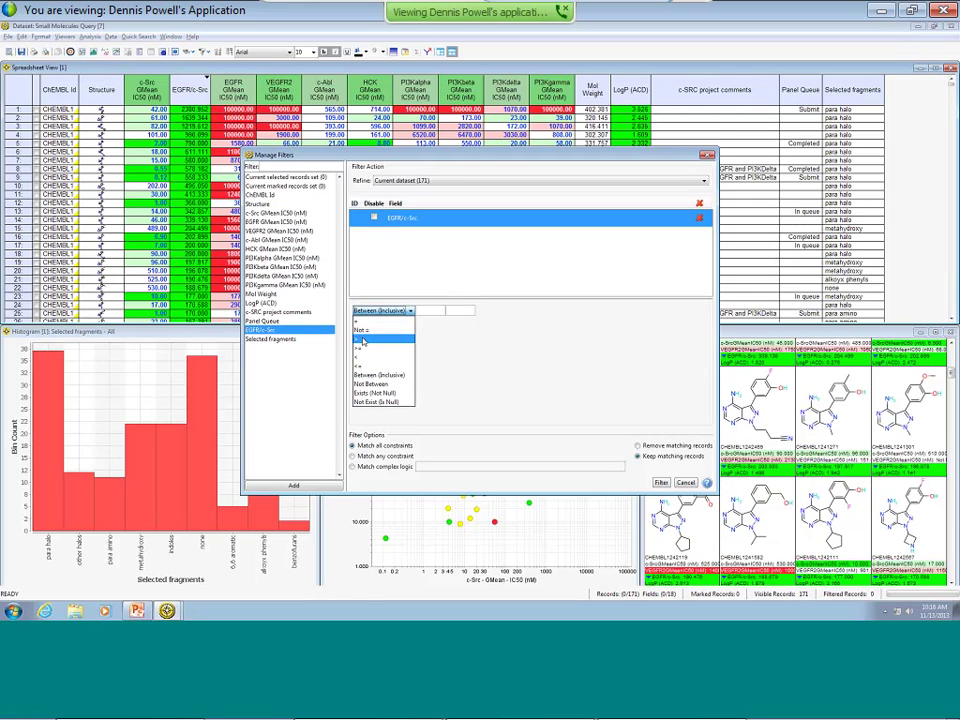
click(395, 347)
click(427, 311)
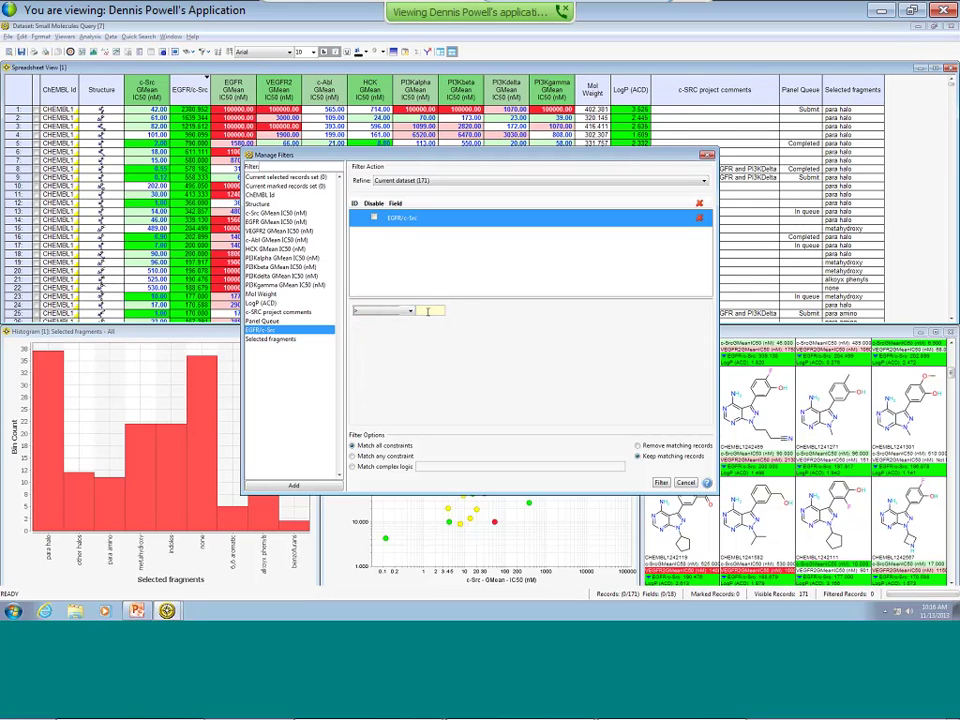
text(100)
Step: Add a second condition for c-Src GMean IC50 below 10 nM and apply the filter
double_click(273, 213)
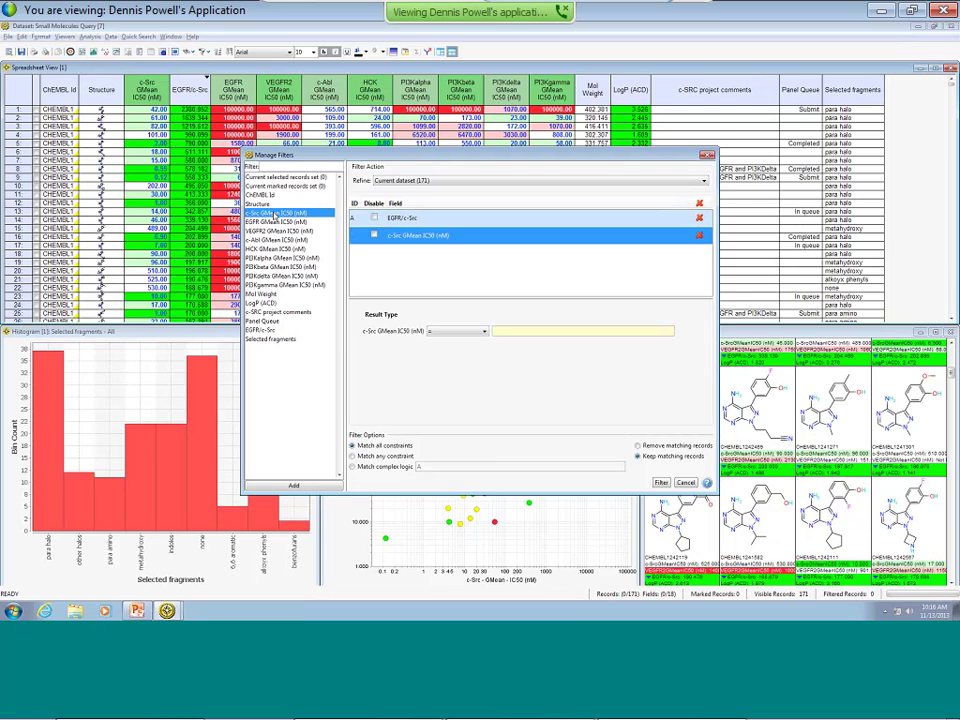
click(483, 332)
click(437, 377)
click(506, 332)
text(10)
click(661, 483)
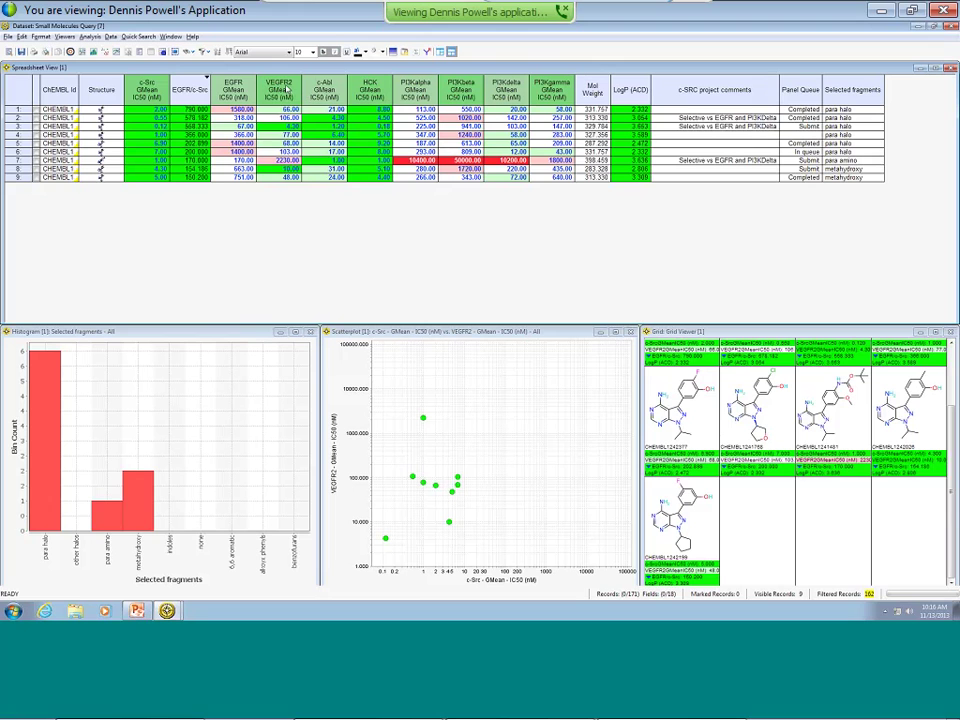
Step: Sort the filtered compounds by ascending VEGFR2 IC50 and enter the project comment "c-src vegfr, egfr selective" for the second compound
click(286, 90)
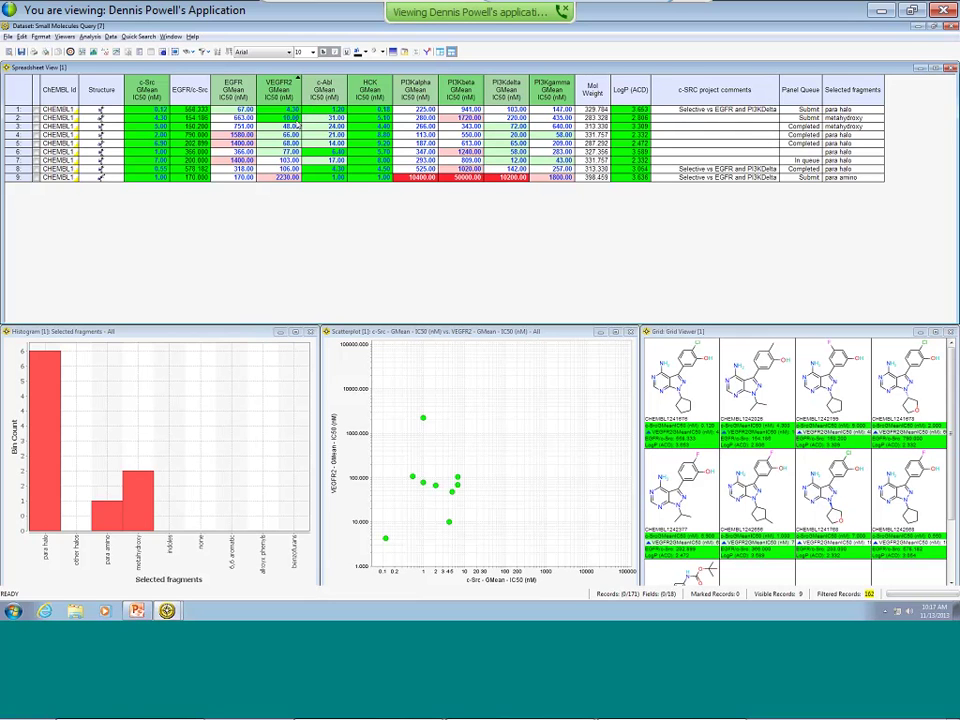
click(675, 120)
text(c-Src)
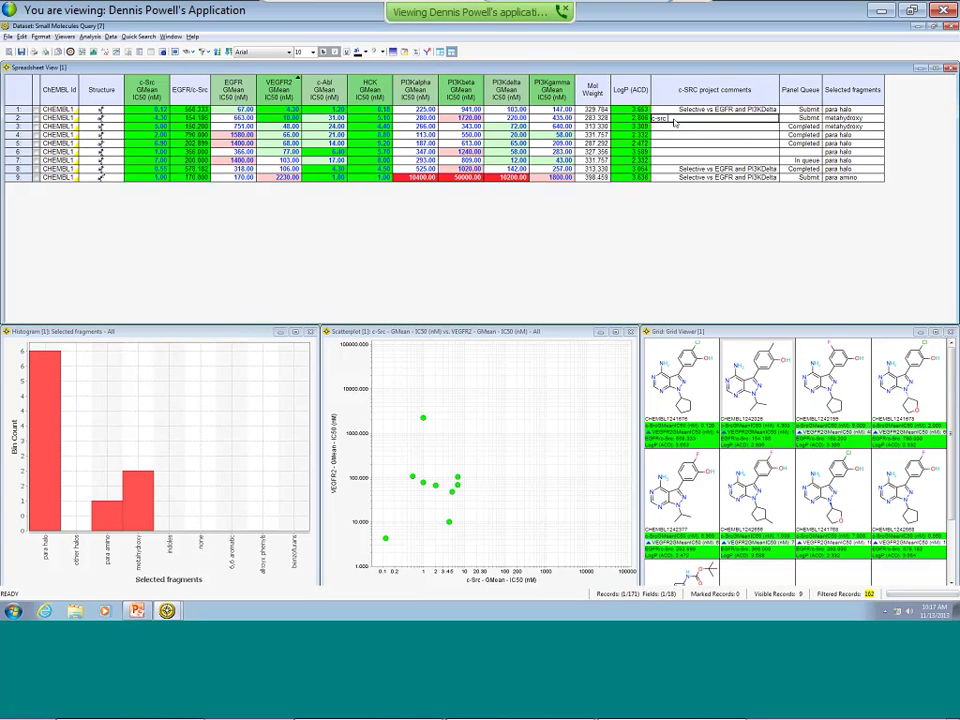
text( weak, egfr selective)
key(Return)
double_click(665, 110)
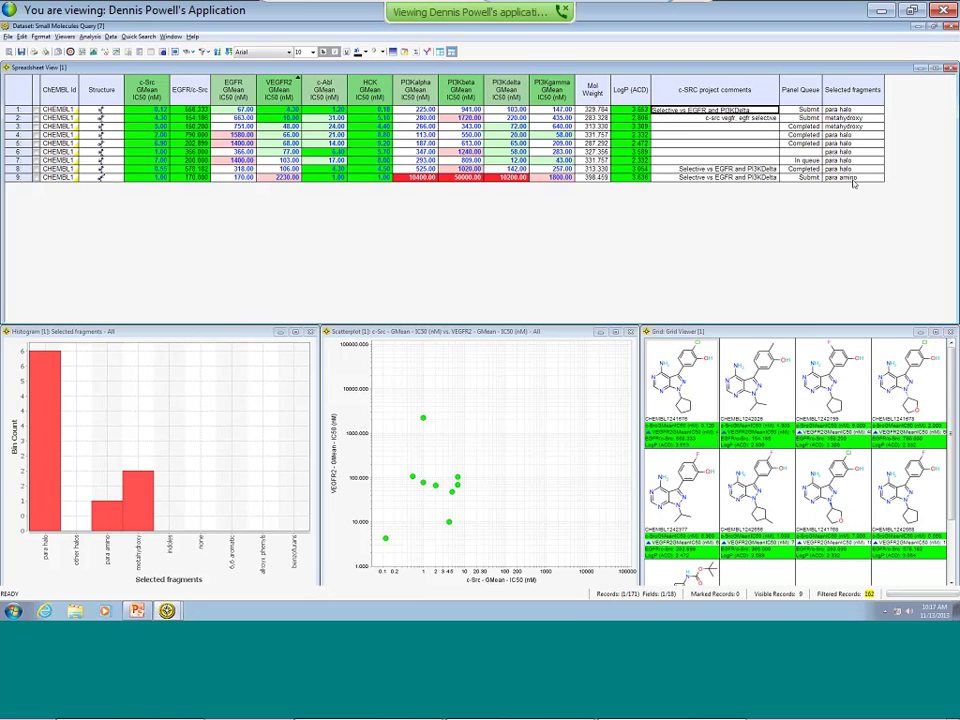
Step: Review the substructure series definitions behind the Selected fragments column and close them without changes
click(842, 96)
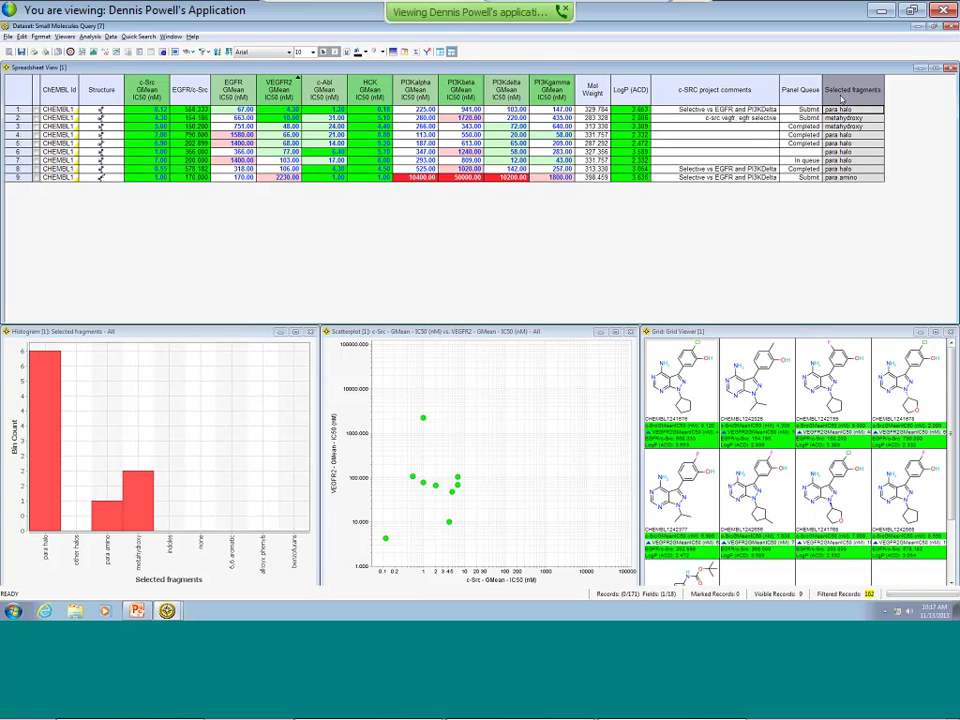
right_click(841, 98)
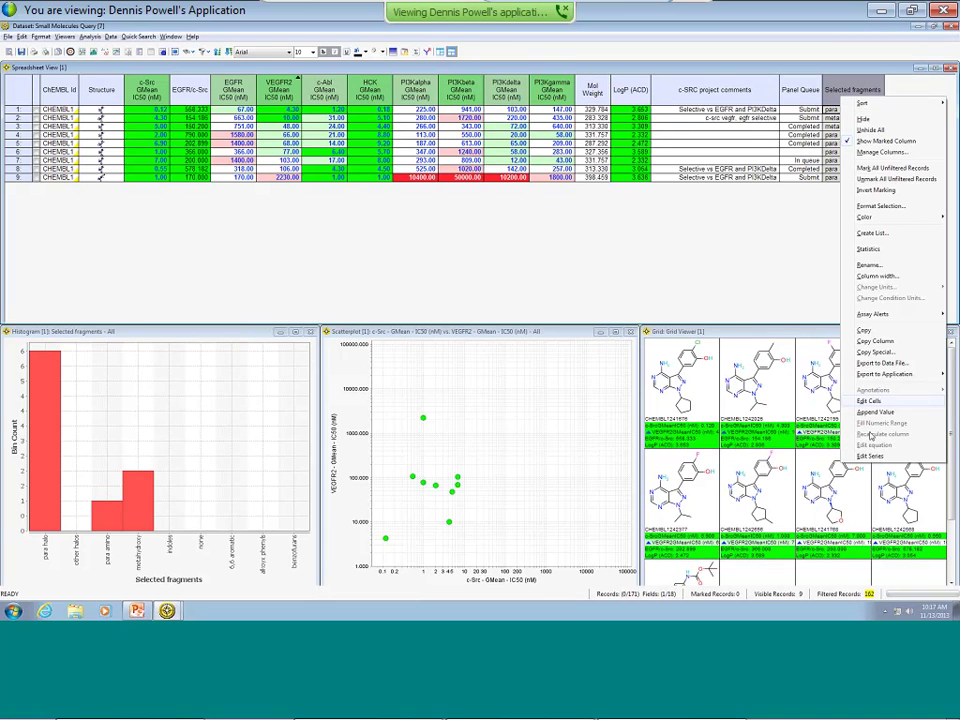
click(870, 456)
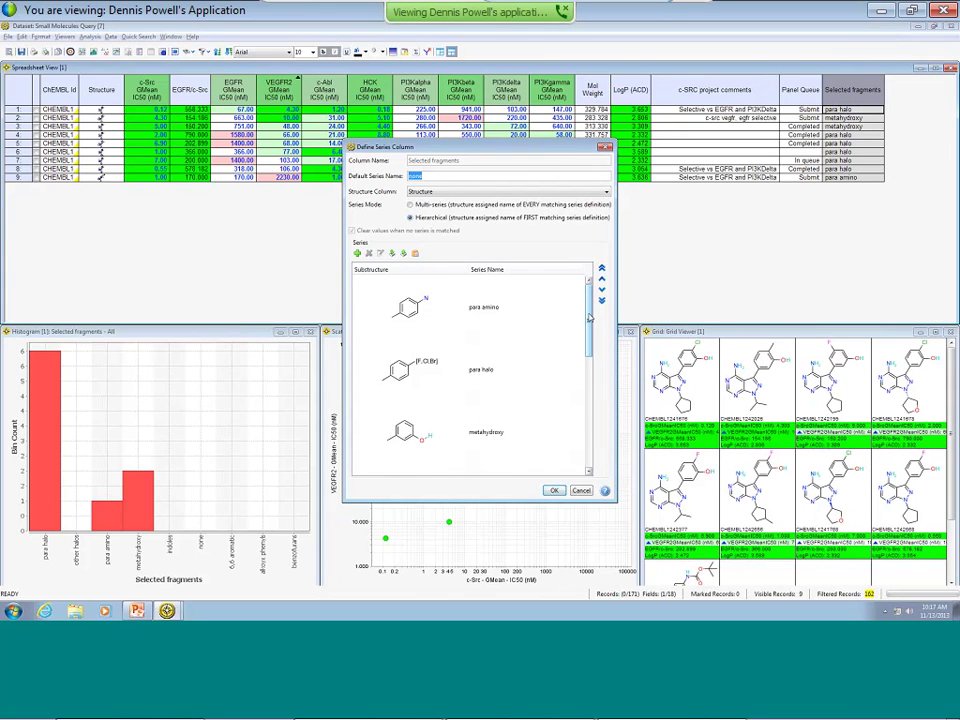
mouse_move(590, 318)
mouse_down()
mouse_move(590, 364)
mouse_move(590, 318)
mouse_up()
click(553, 490)
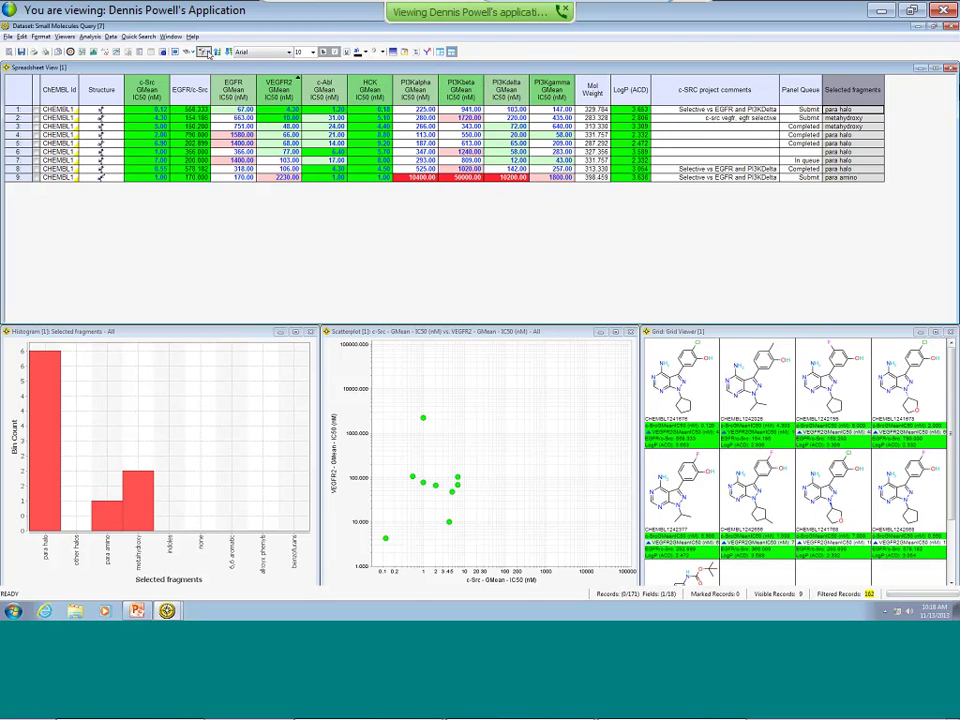
Step: Remove all filters from the dataset
click(204, 51)
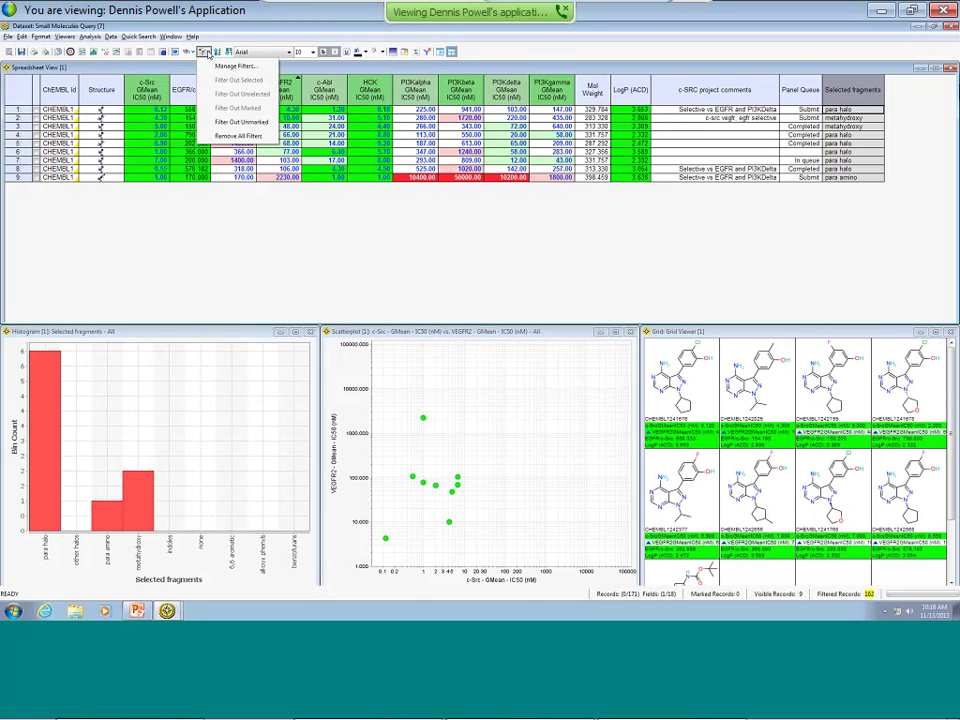
click(224, 137)
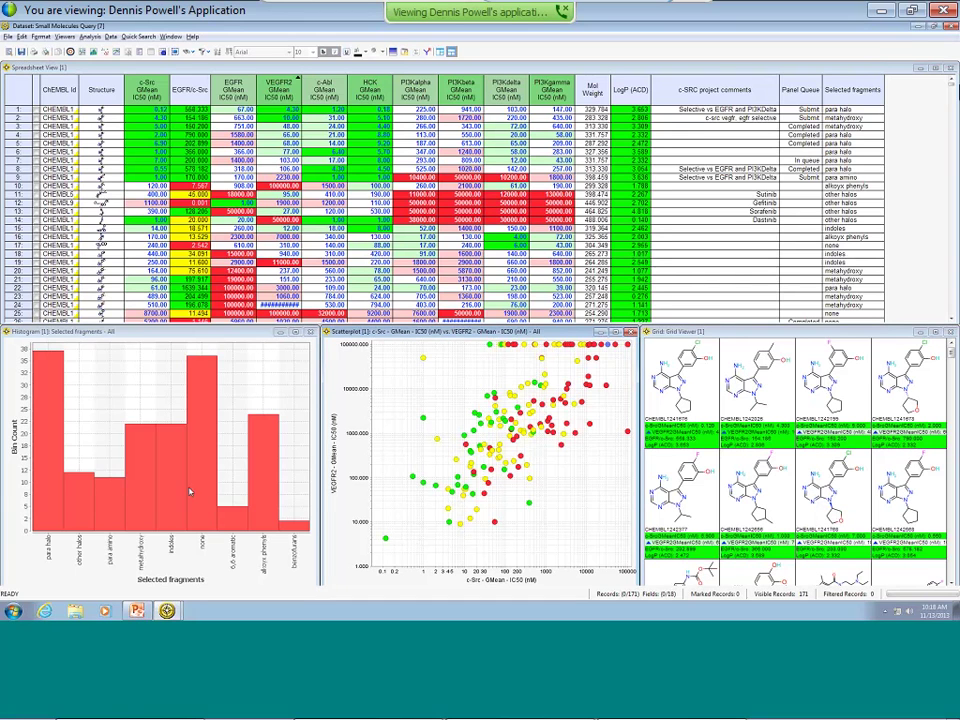
Step: Examine the compounds with low c-Src and VEGFR2 IC50 by selecting their scatterplot points, and clear the selection
drag(376, 455, 422, 546)
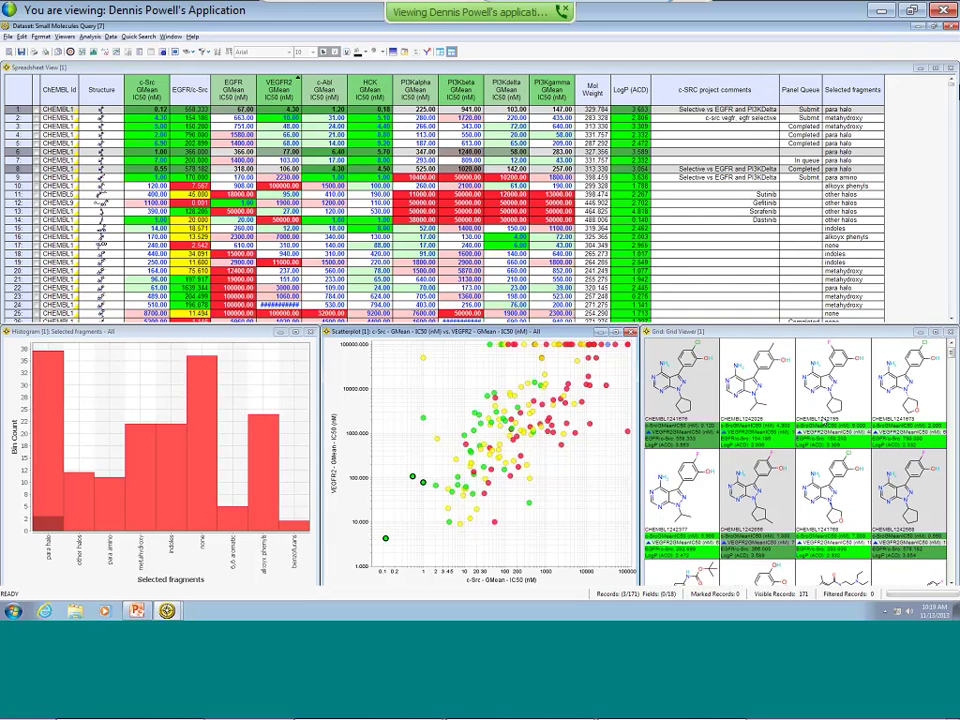
click(408, 443)
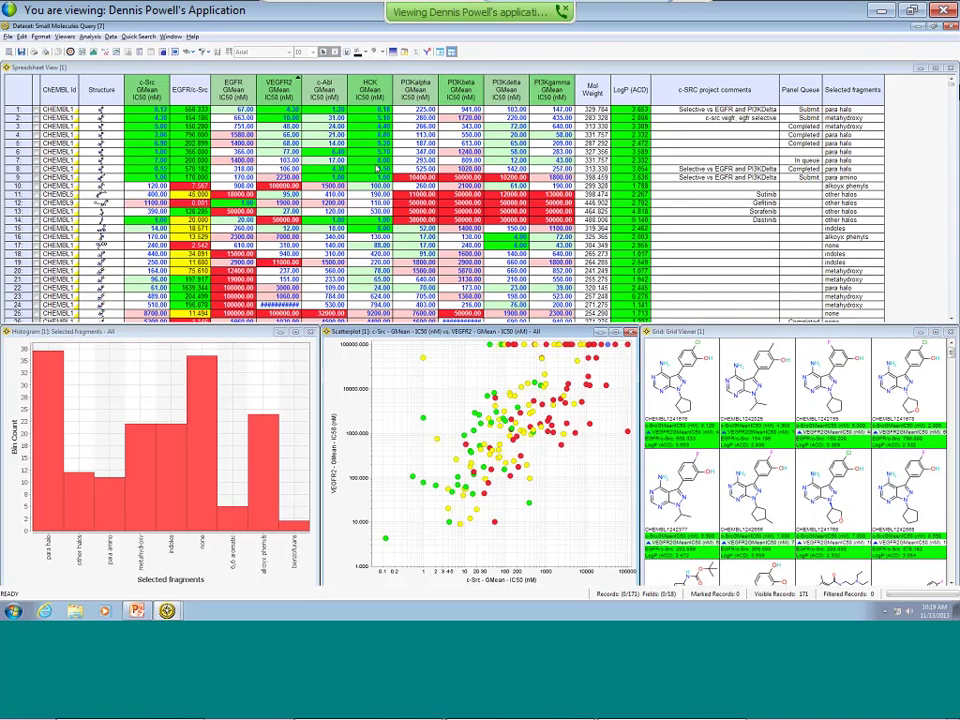
Step: Compute a correlation matrix from all available data fields and enlarge its window so the whole matrix fits
click(90, 36)
click(90, 36)
click(90, 36)
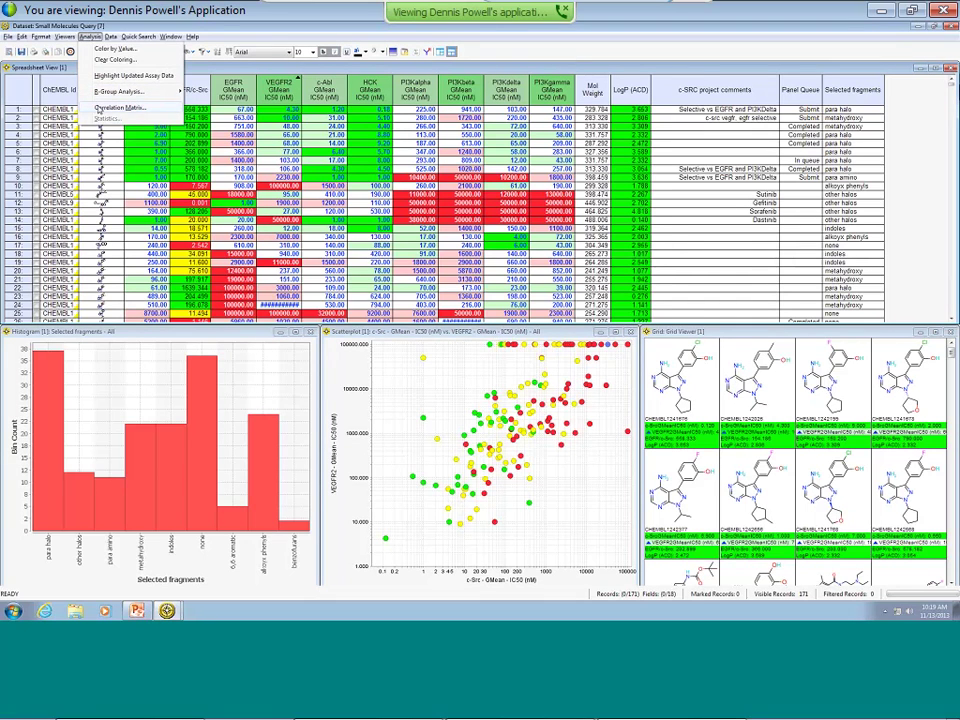
click(120, 107)
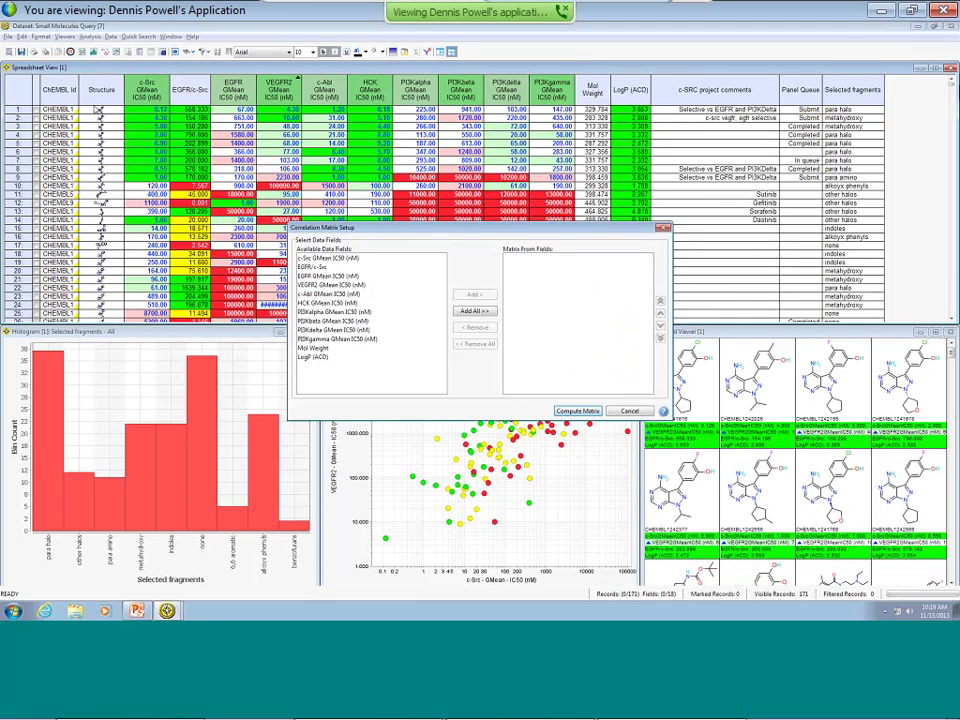
click(473, 312)
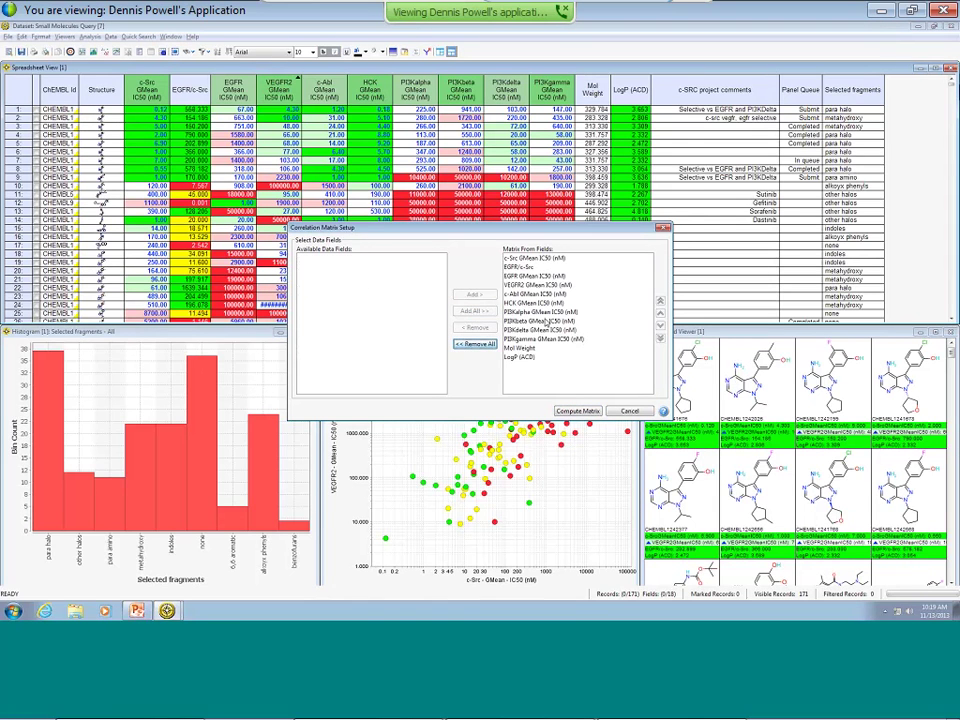
click(577, 411)
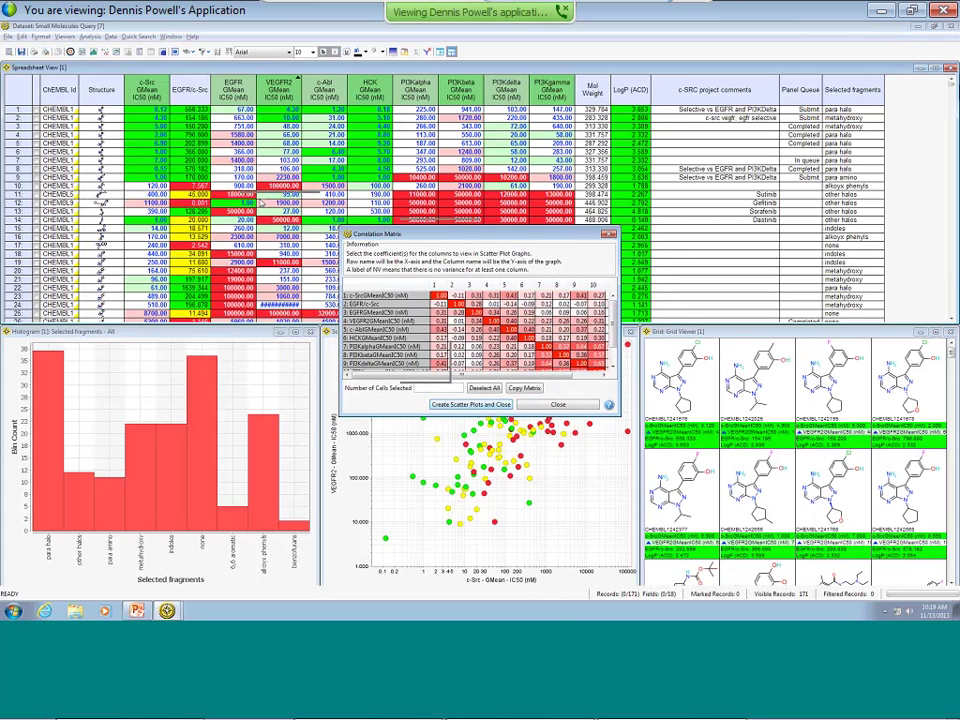
drag(402, 236, 232, 203)
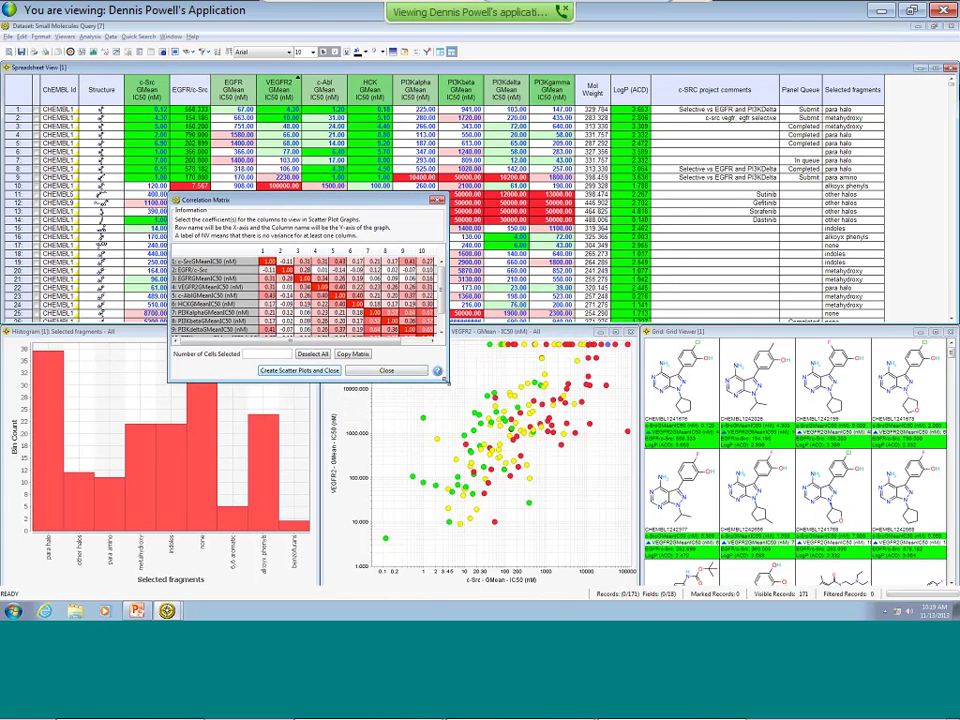
drag(619, 478, 619, 477)
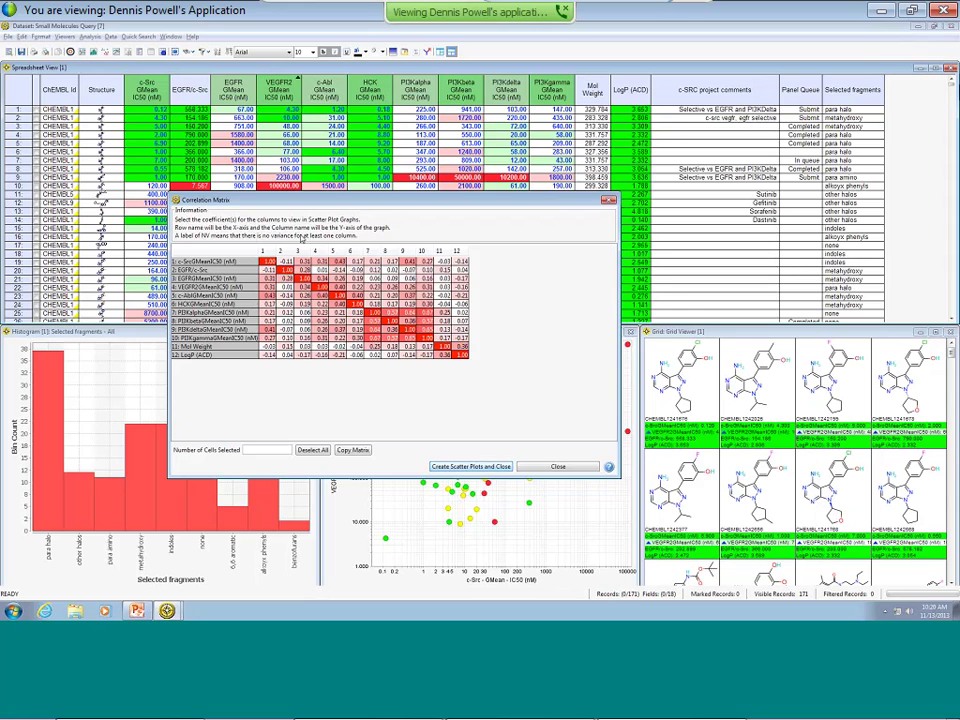
Step: Create a scatterplot from the c-Src versus PI3Kdelta correlation coefficient and swap its place with the c-Src versus VEGFR2 plot
mouse_move(305, 270)
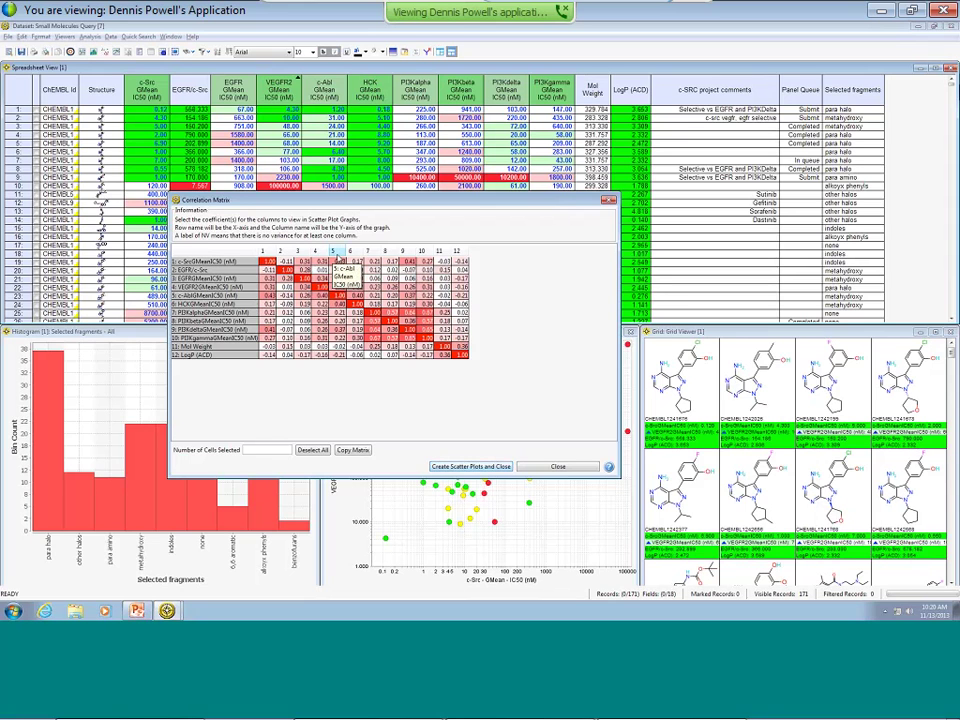
mouse_move(336, 262)
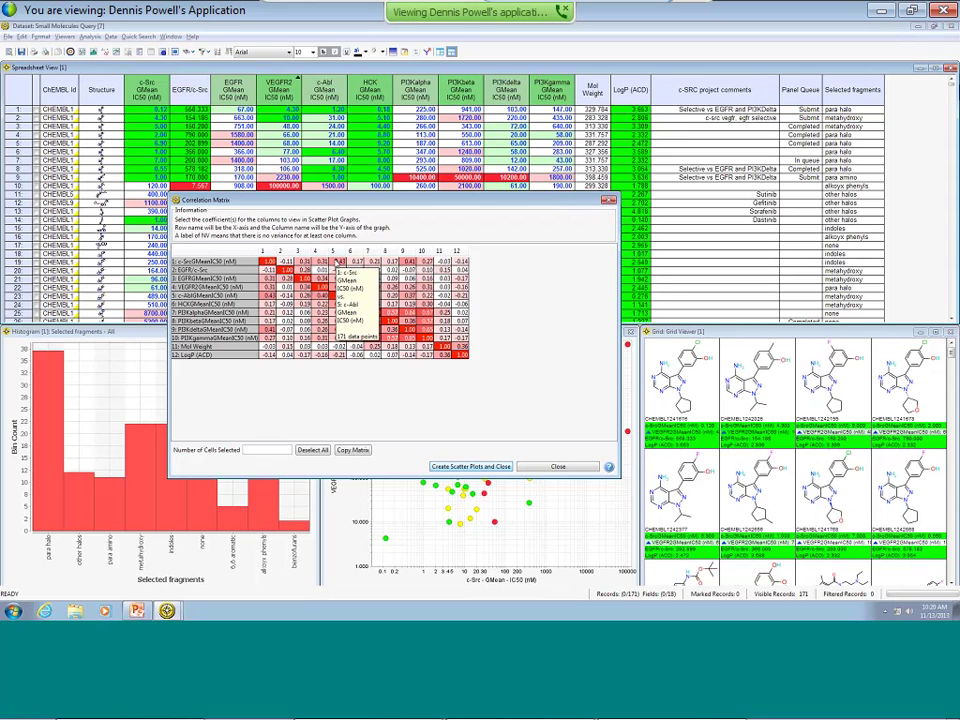
click(334, 262)
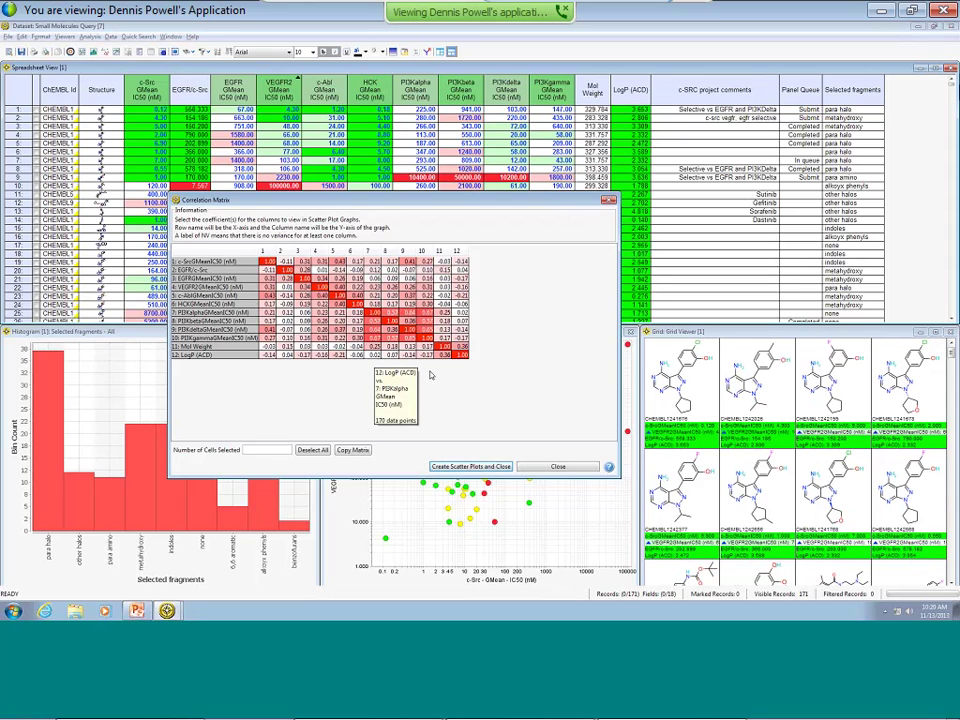
click(409, 261)
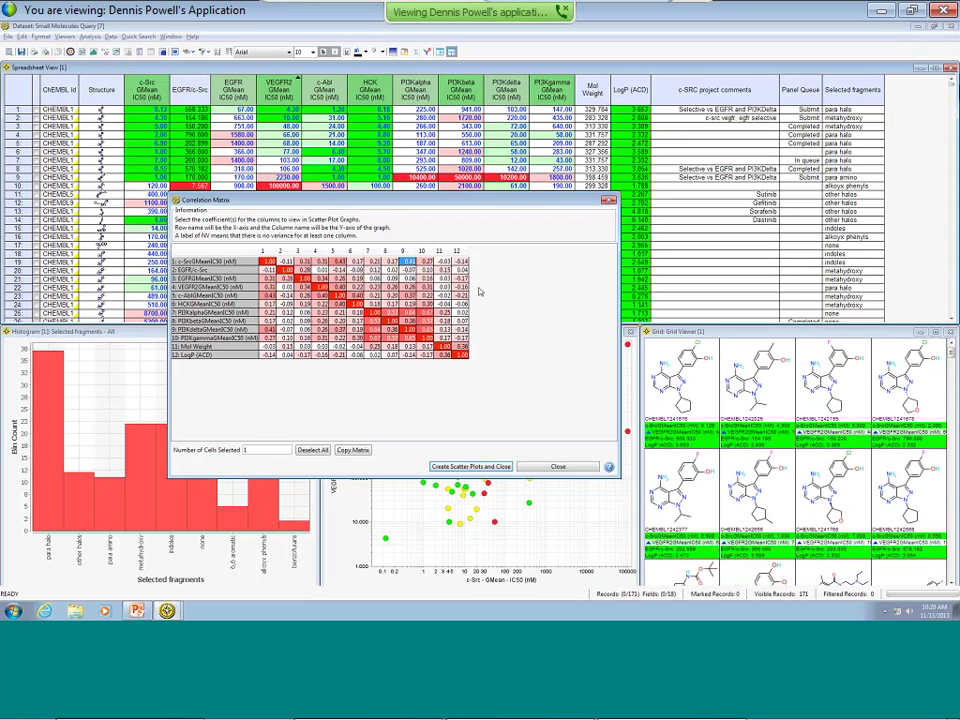
click(483, 467)
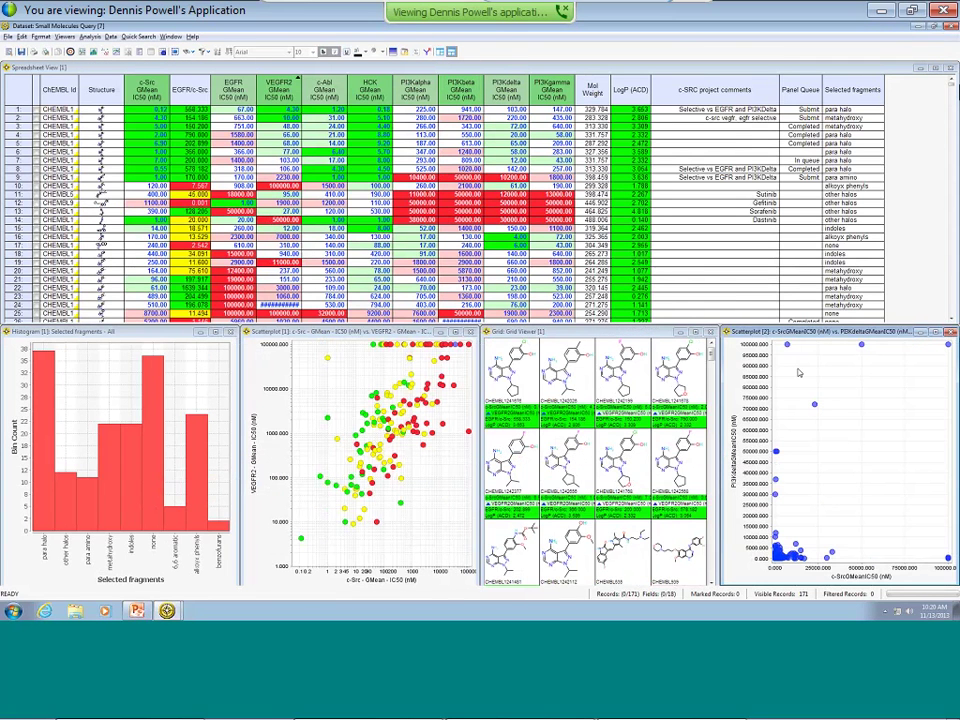
drag(816, 334, 410, 330)
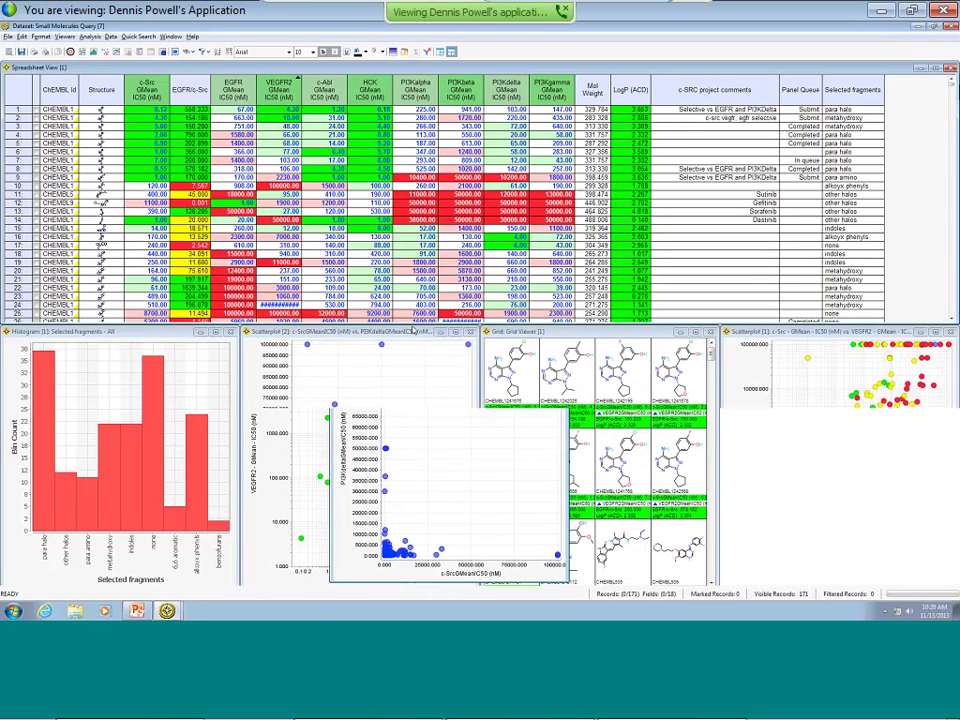
click(405, 389)
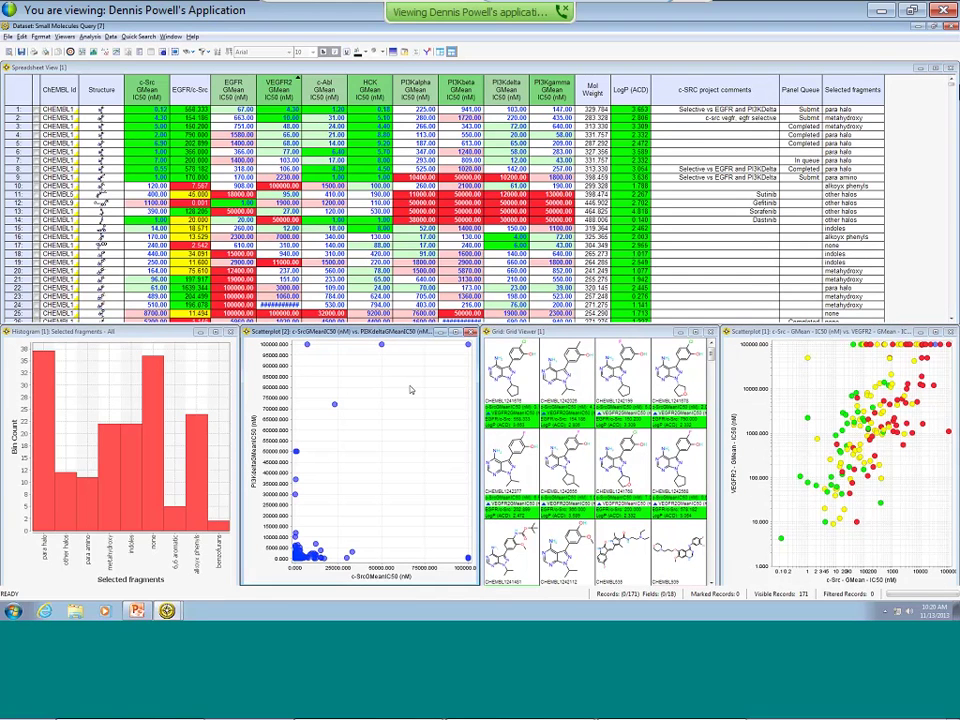
Step: Set both axes of the c-Src versus PI3Kdelta scatterplot to a logarithmic (Base10) scale
right_click(410, 389)
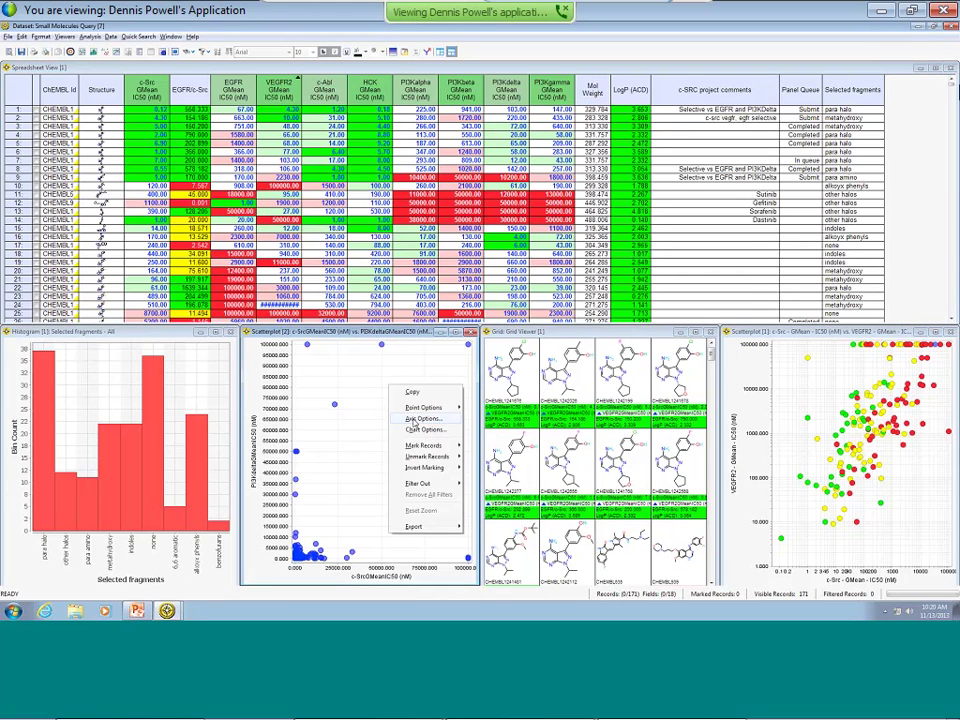
click(412, 420)
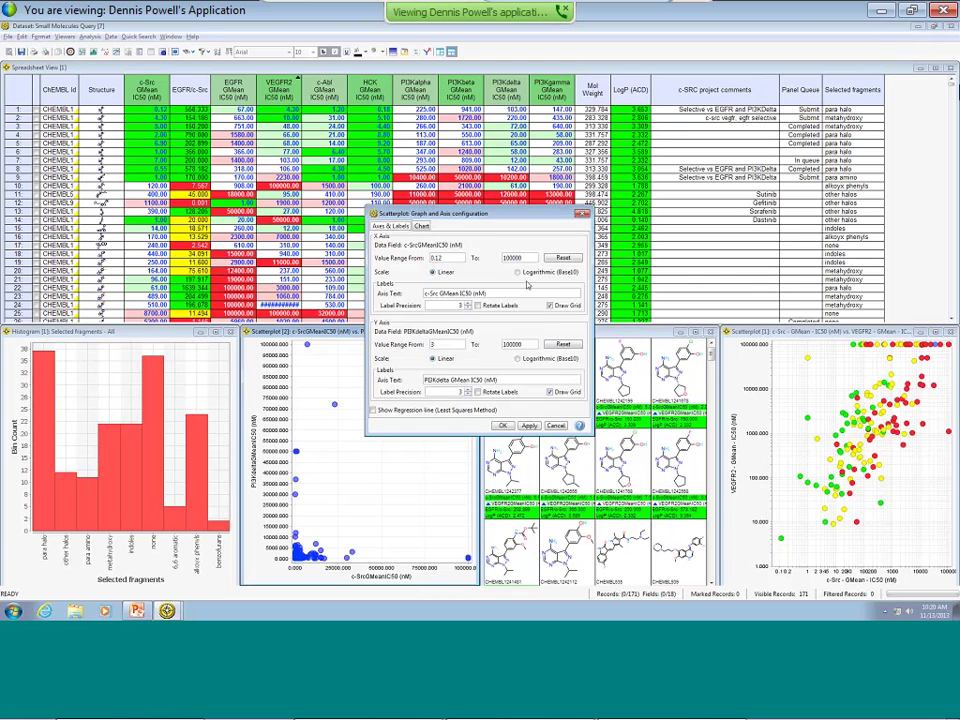
click(517, 273)
click(518, 358)
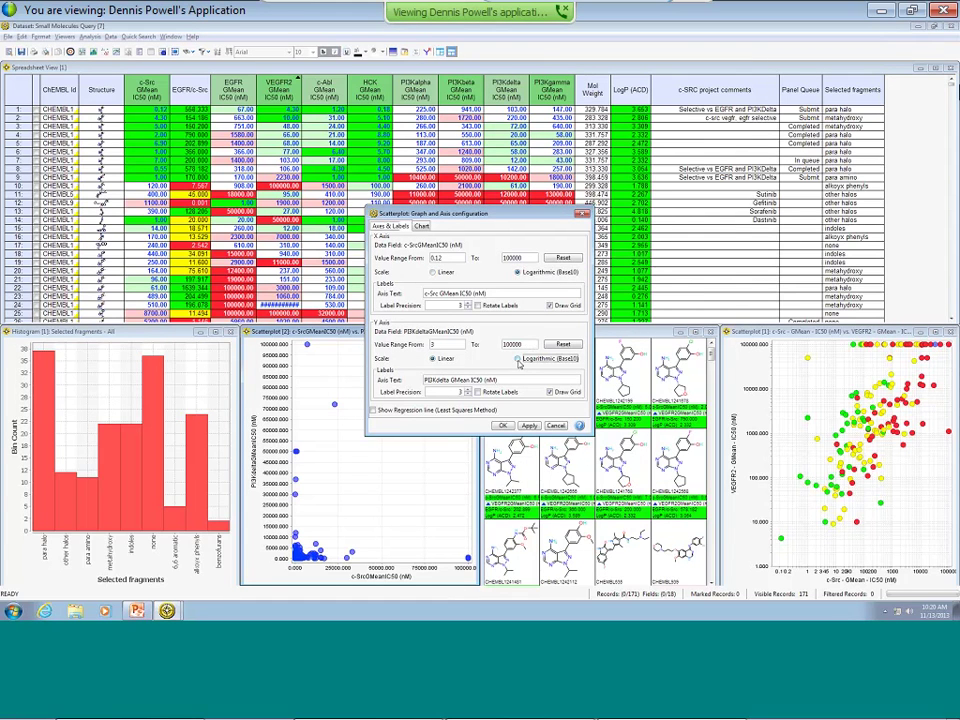
click(503, 425)
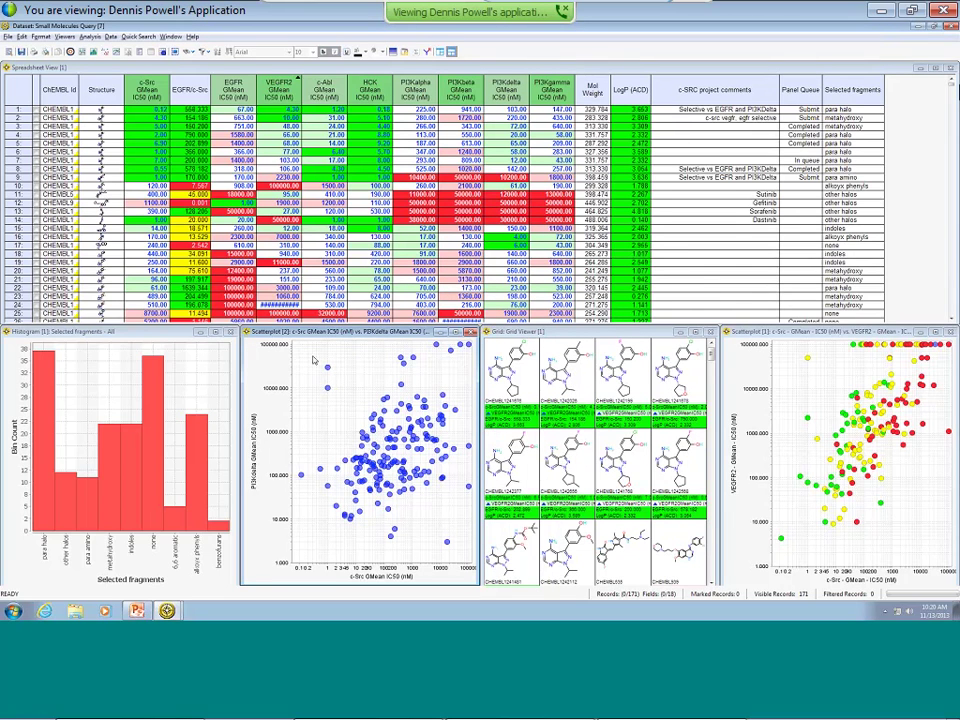
Step: Compare compounds with low c-Src IC50 across the linked views by selecting groups of points in the PI3Kdelta and VEGFR2 scatterplots
drag(309, 356, 337, 403)
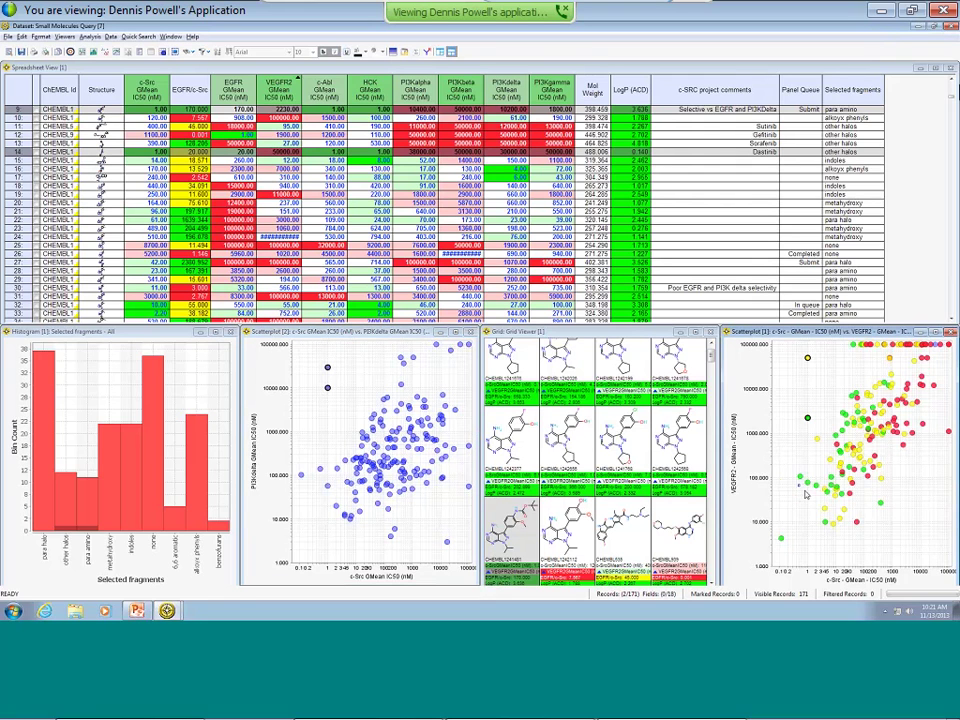
drag(780, 459, 822, 490)
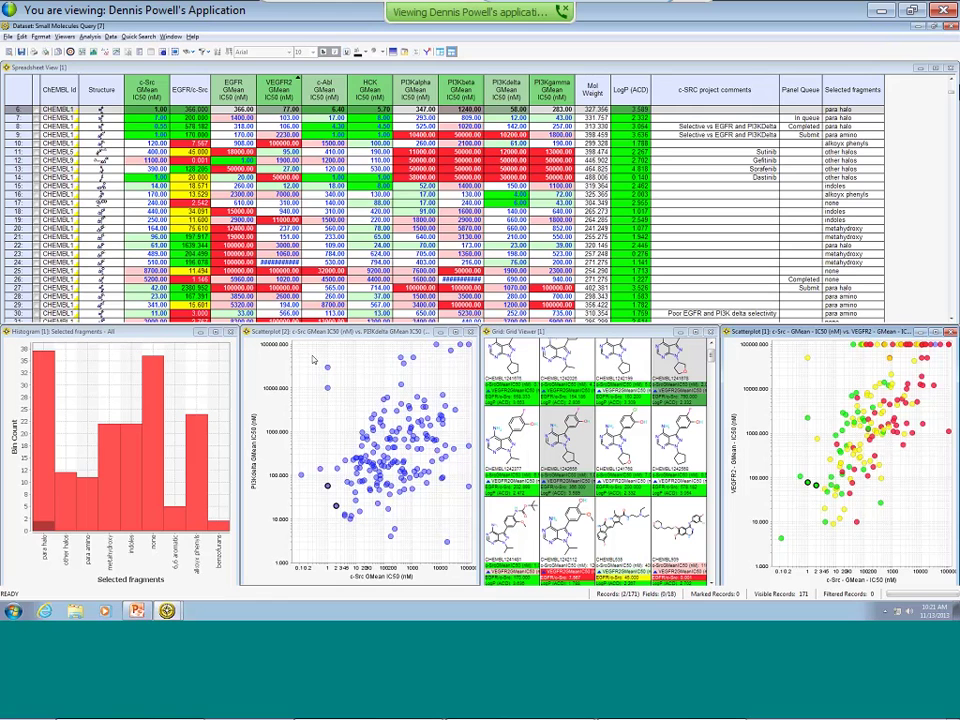
click(295, 462)
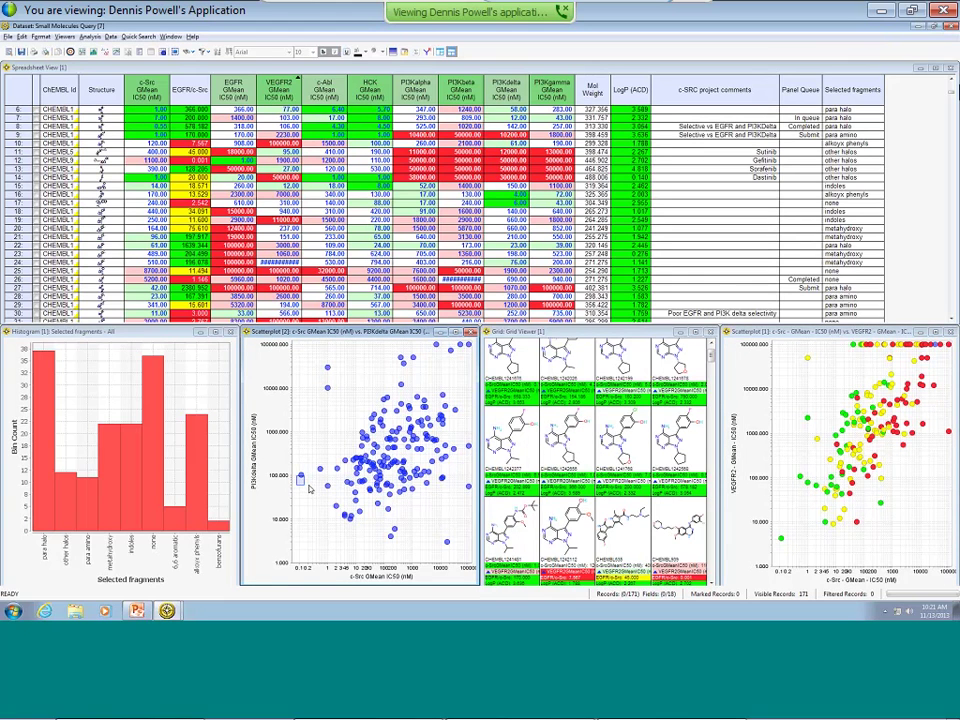
click(300, 478)
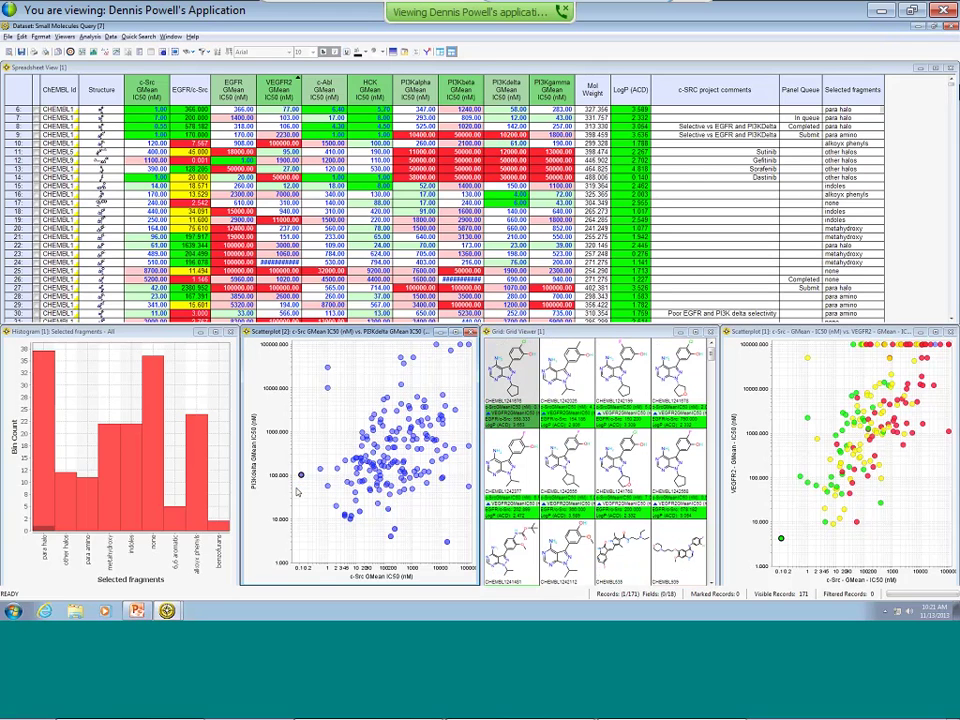
drag(317, 467, 346, 470)
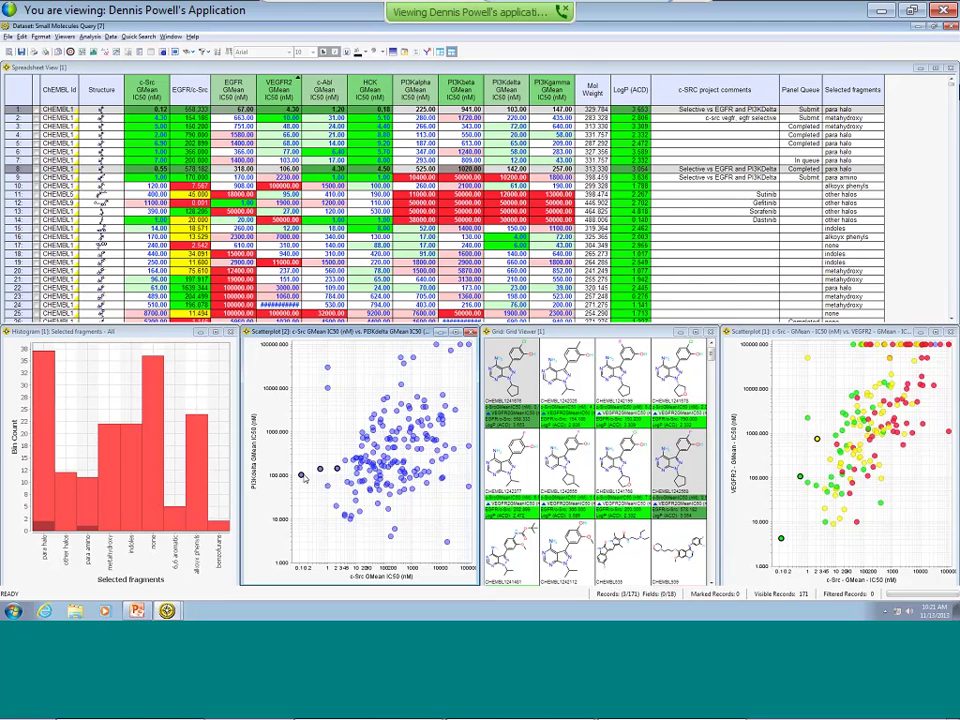
mouse_move(303, 478)
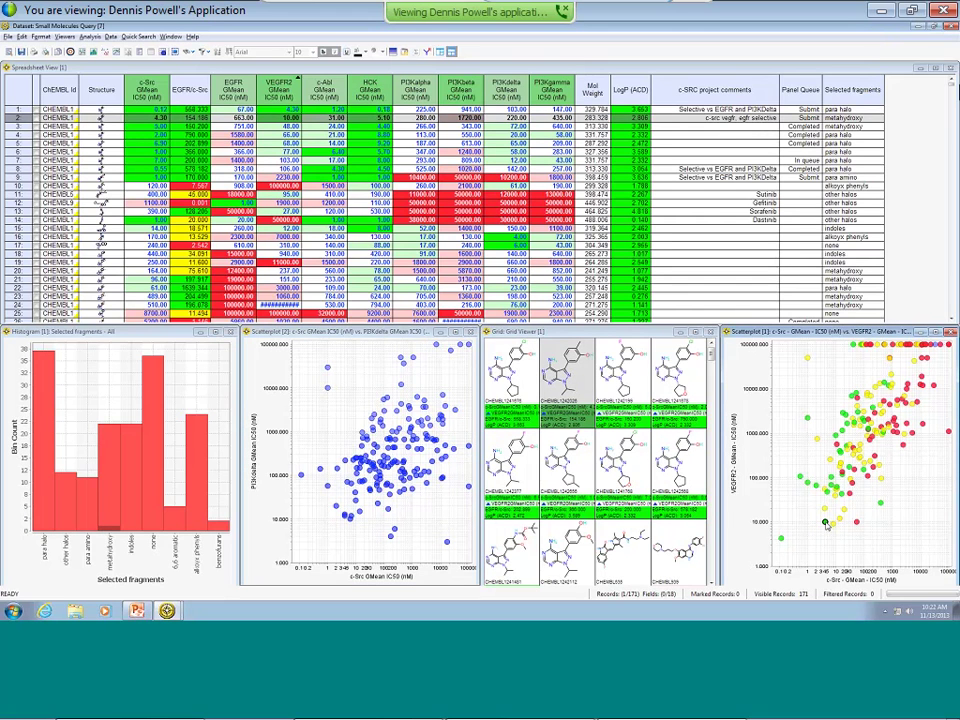
Step: Append "PI3K Delta sel" to the c-SRC project comment of the second compound
double_click(760, 112)
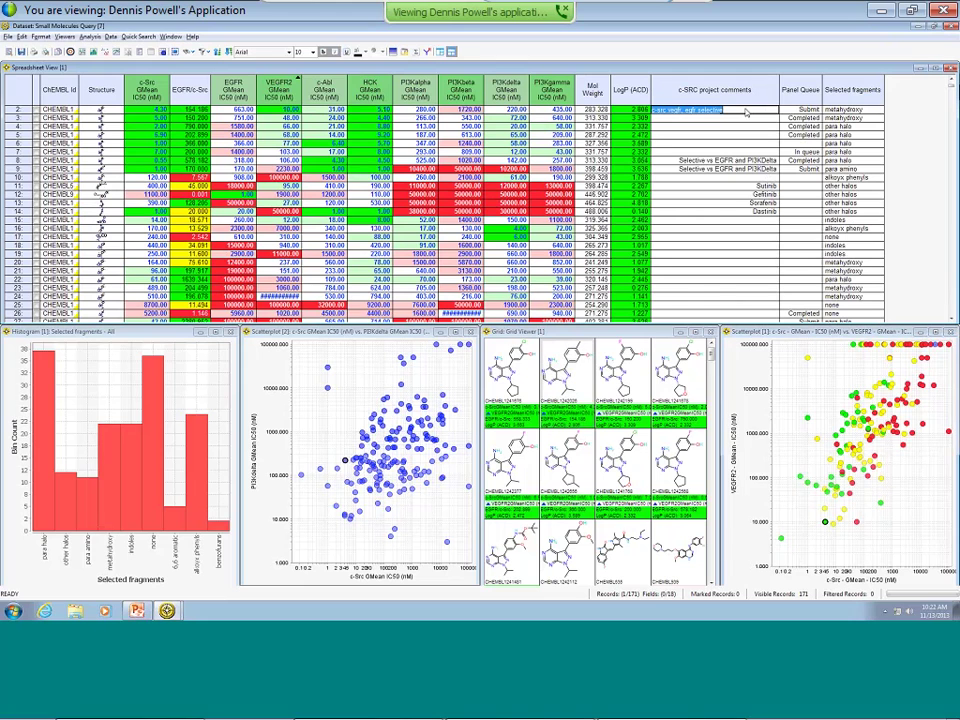
text(PD)
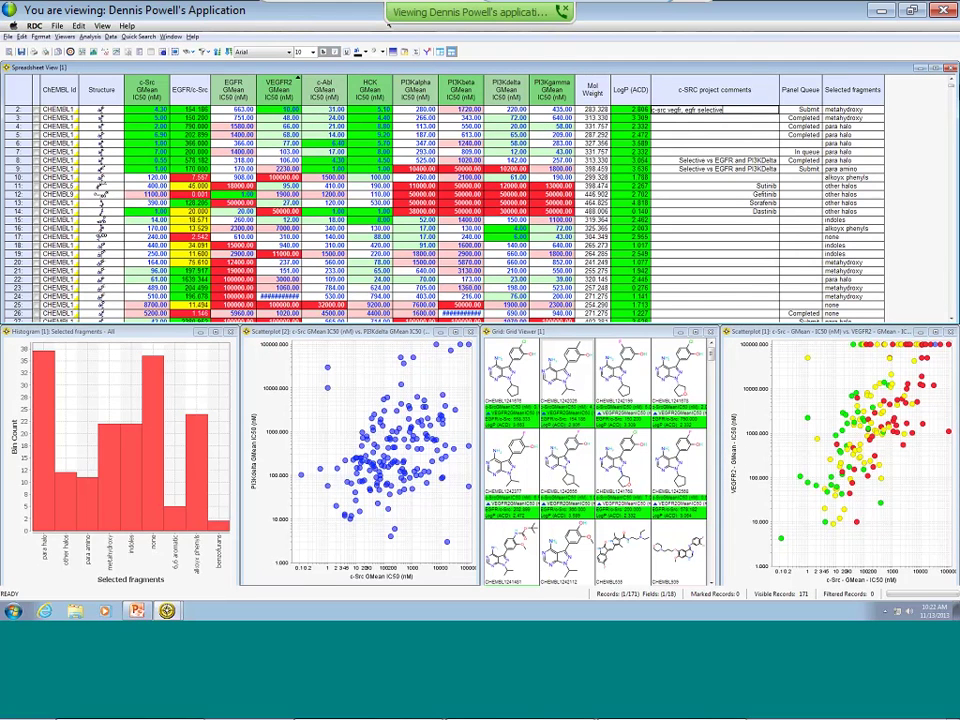
key(BackSpace)
text(I3K Delta sel)
key(BackSpace)
key(BackSpace)
key(BackSpace)
key(BackSpace)
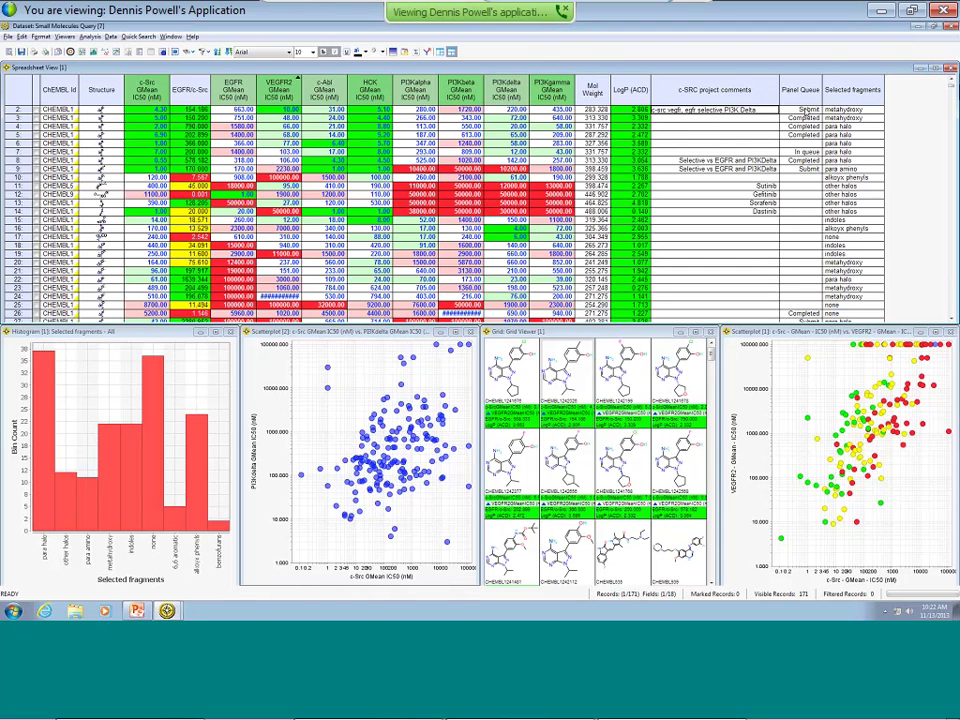
text(sel)
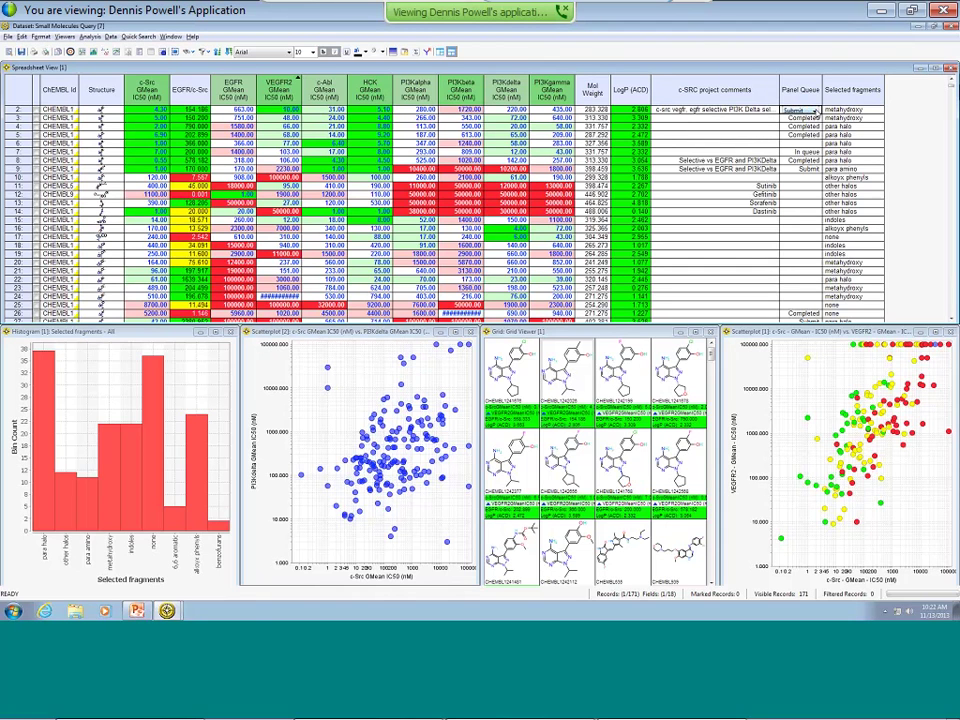
Step: Choose Submit as the Panel Queue status of the second compound and leave the other compounds' entries as they are
click(816, 111)
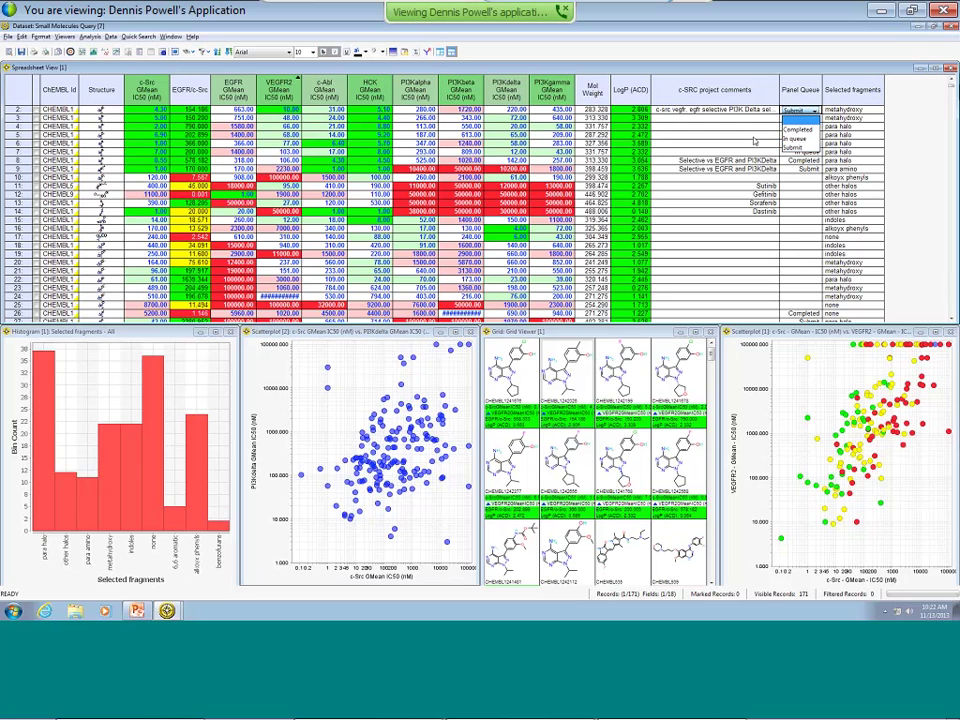
click(793, 147)
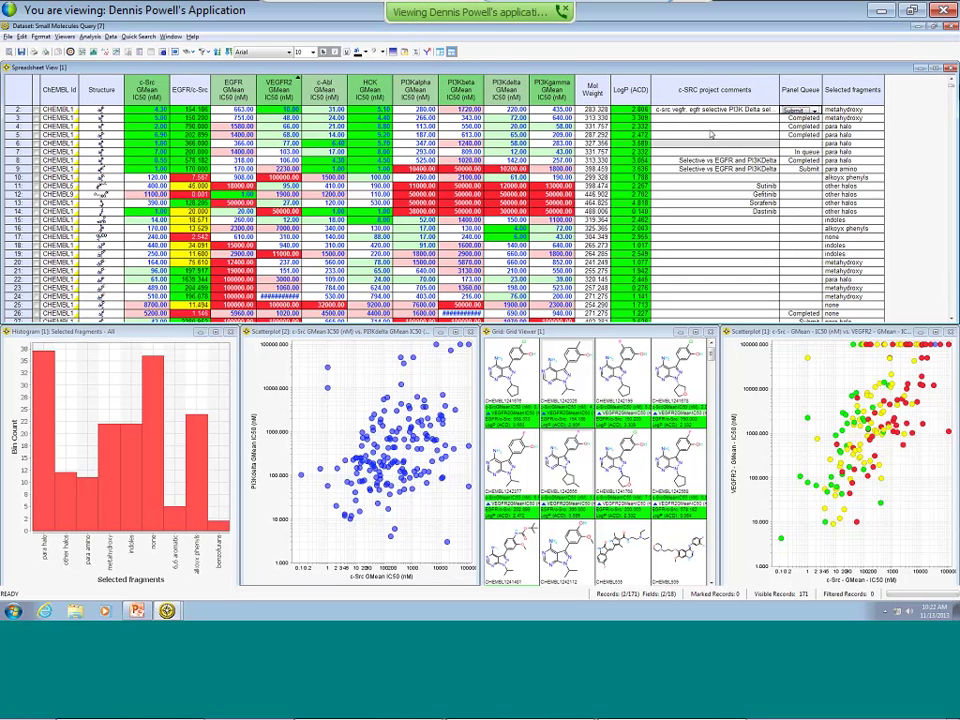
click(800, 127)
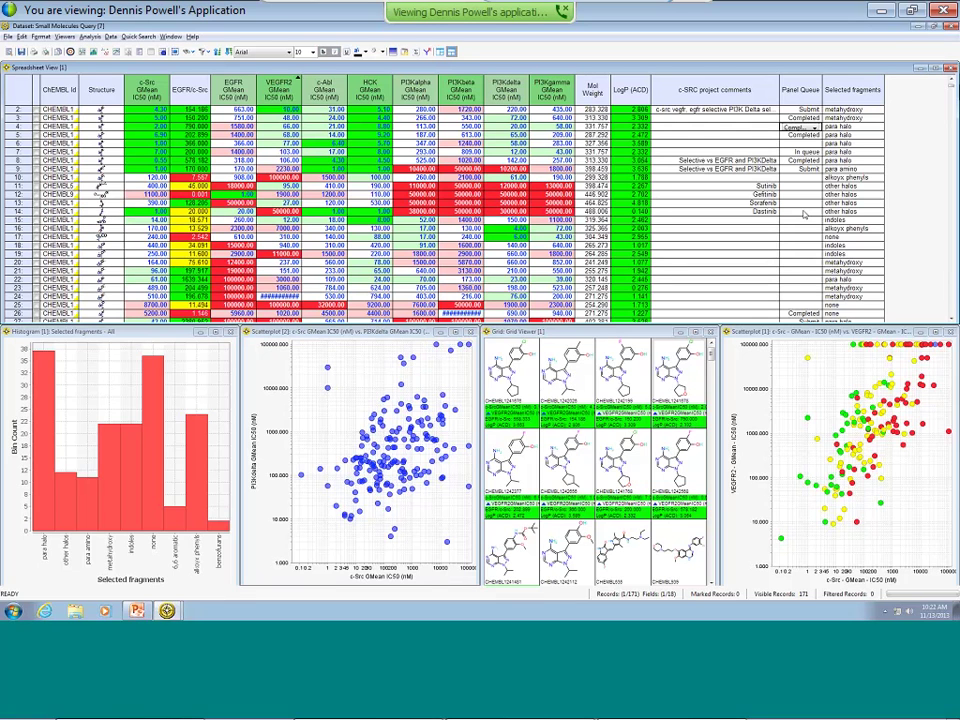
click(737, 142)
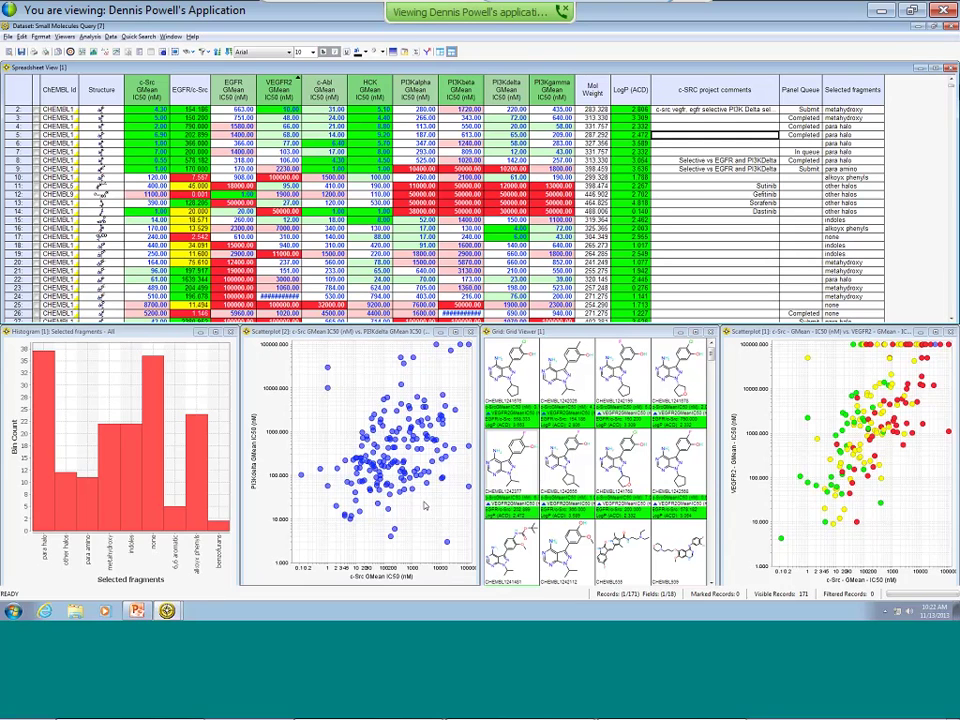
Step: Select the compounds with the lowest PI3Kdelta IC50 in the c-Src versus PI3Kdelta scatterplot, below about 10 nM
click(378, 527)
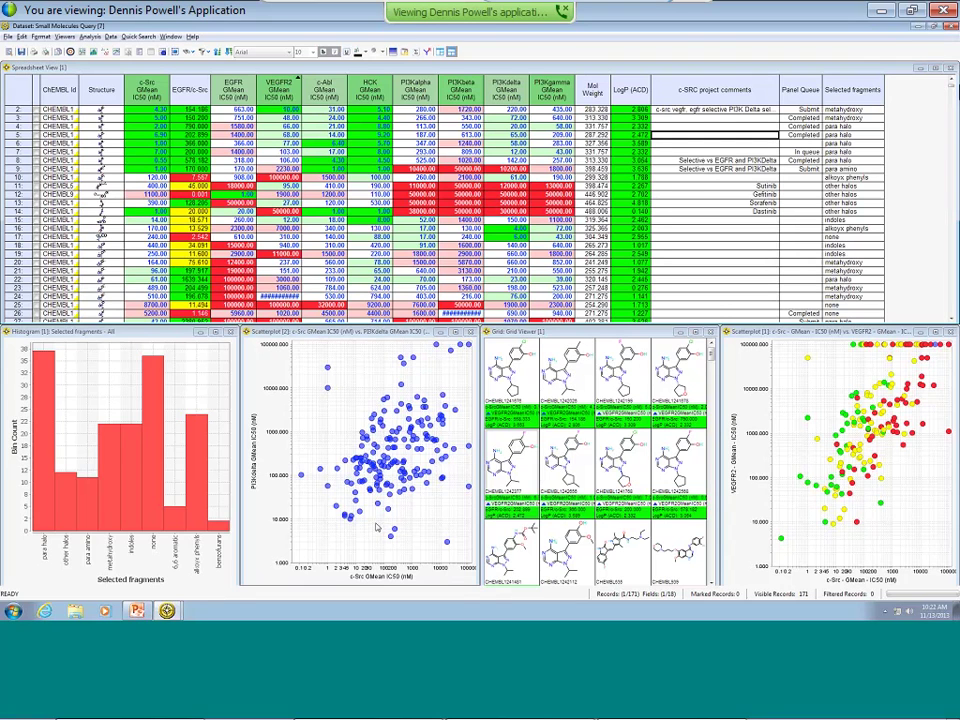
drag(376, 522, 460, 556)
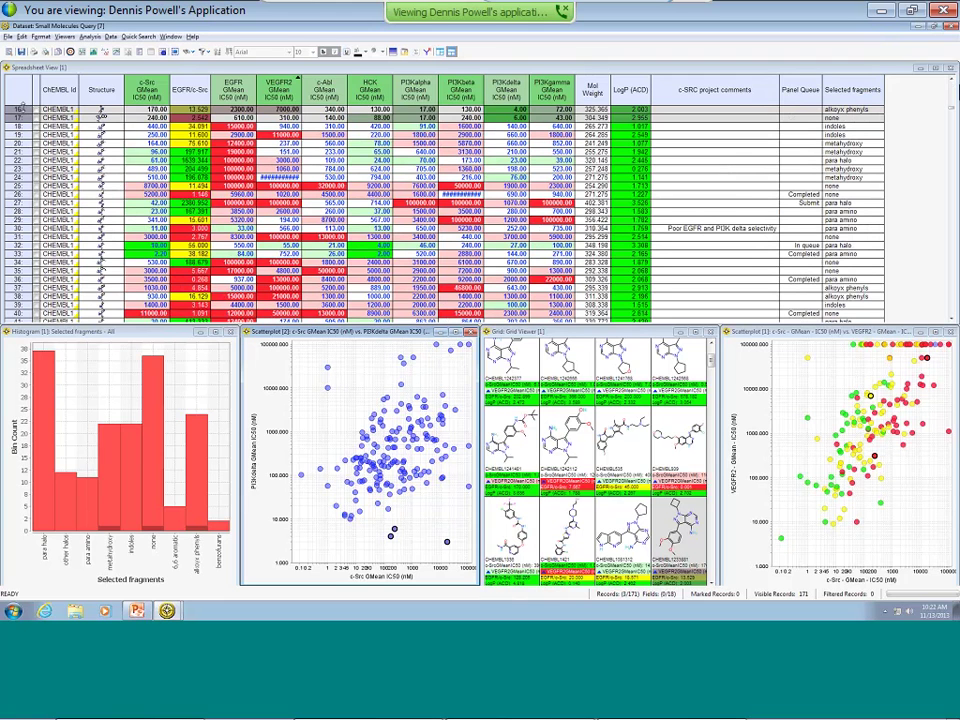
Step: Move the selected low-PI3Kdelta compounds to the top of the spreadsheet
right_click(28, 110)
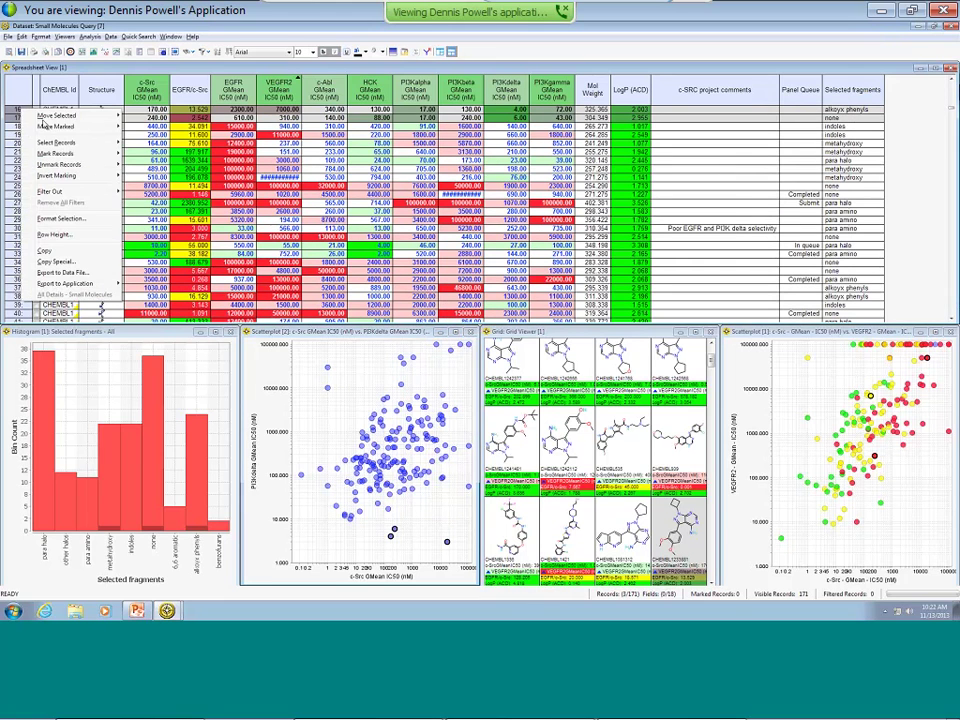
mouse_move(48, 118)
click(148, 116)
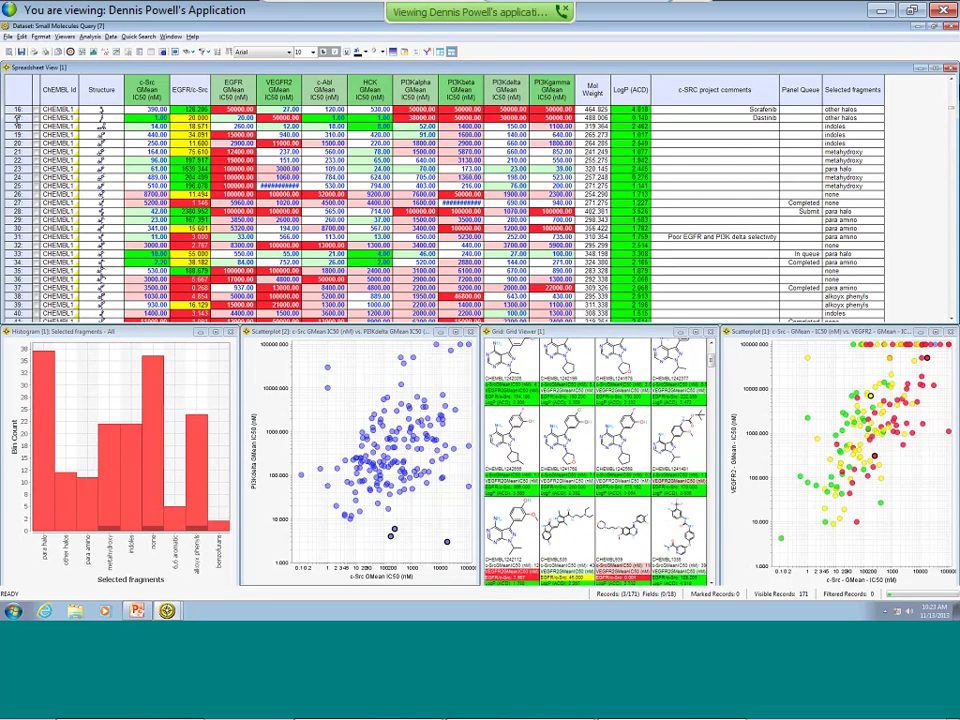
scroll(17, 118, up, 5)
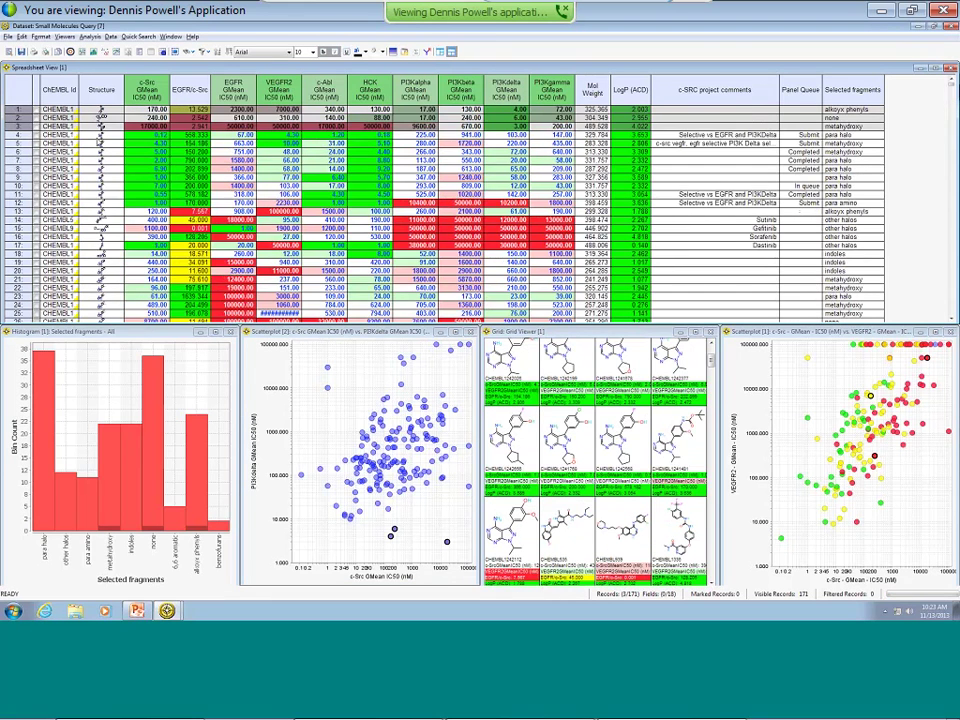
Step: Try to enter "PI3K Delta selective" as the c-SRC project comment of the third compound
click(18, 131)
click(312, 130)
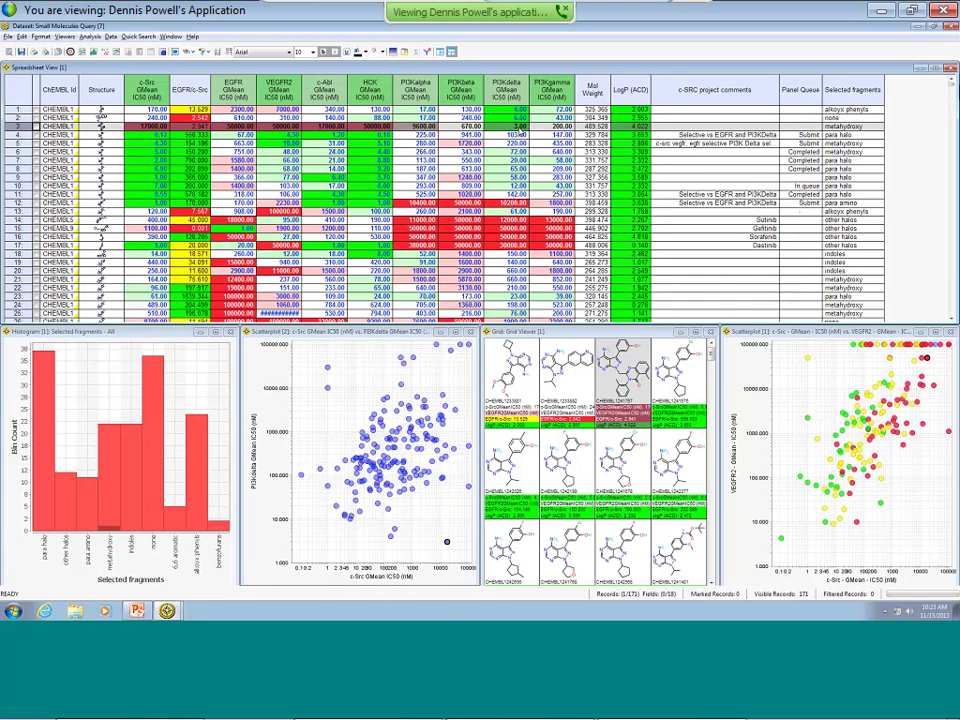
click(670, 130)
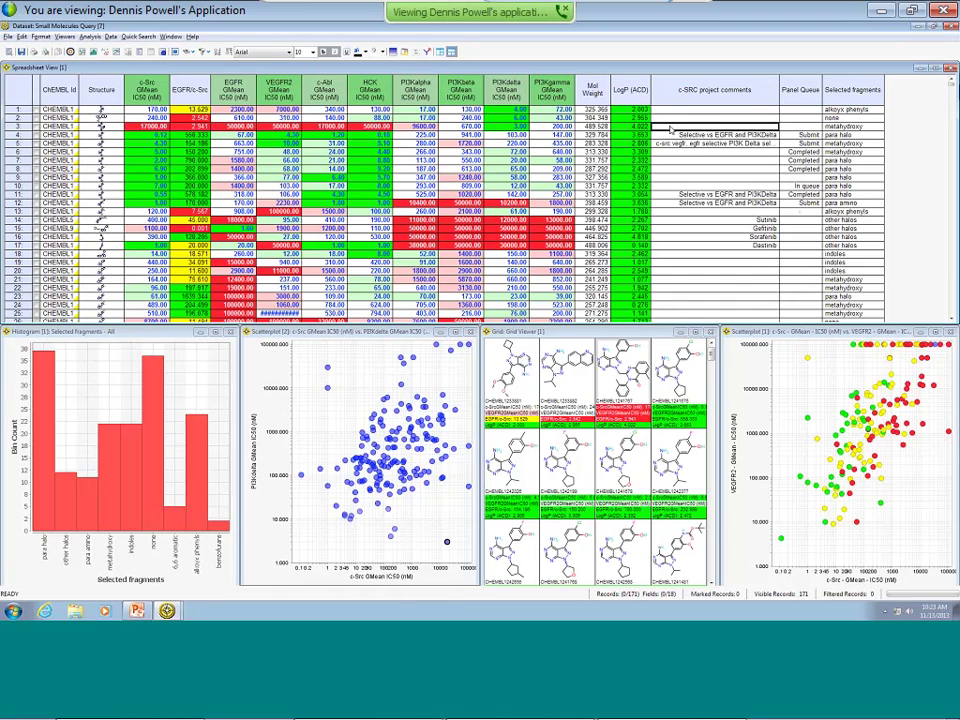
click(669, 130)
text(PI3KKdelta selective)
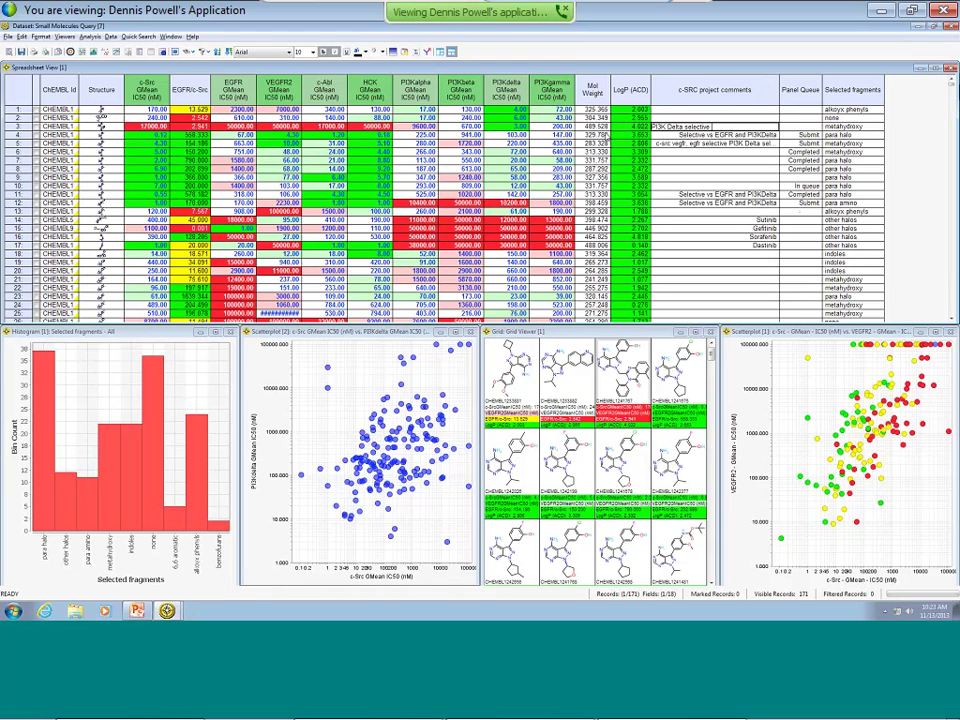
click(380, 365)
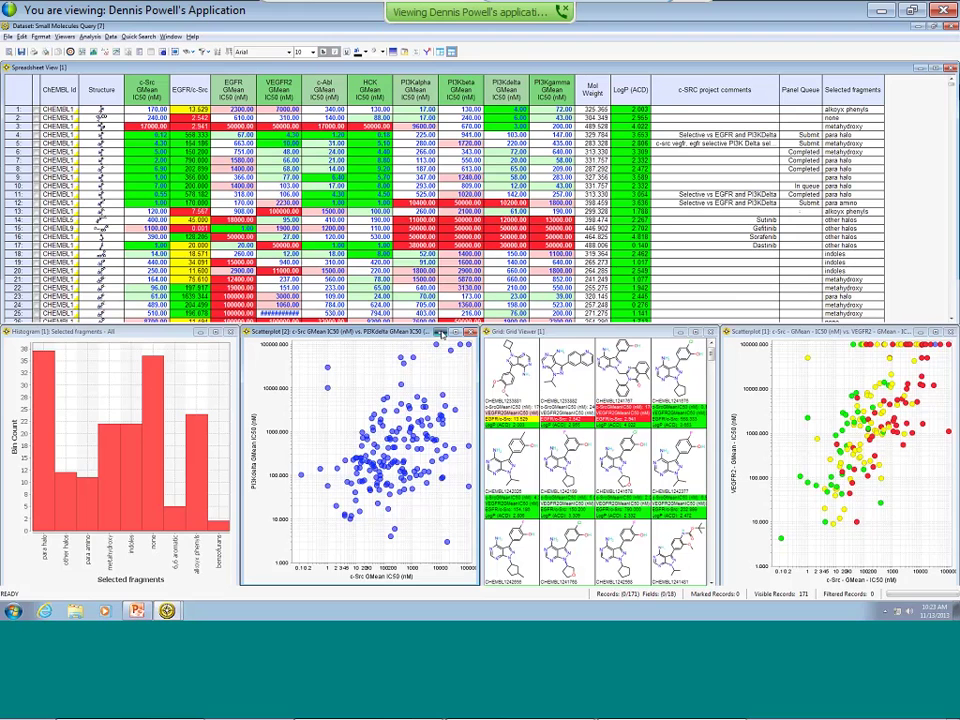
Step: Minimize the PI3Kdelta scatterplot and place a new similarity map of the Structure field, covering all records, beside the histogram
click(439, 333)
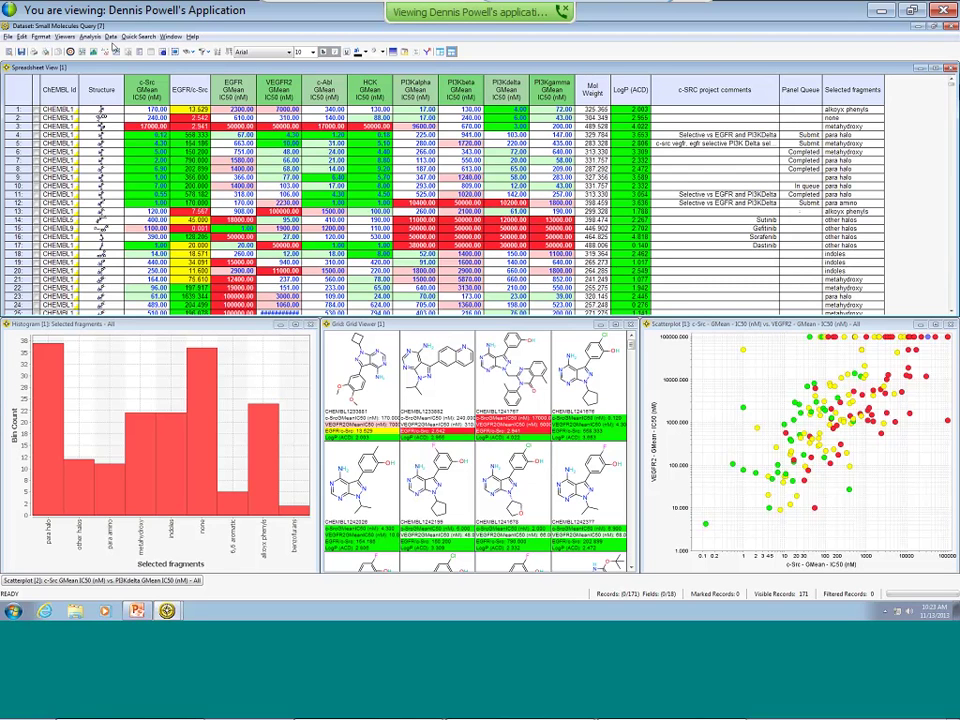
click(105, 52)
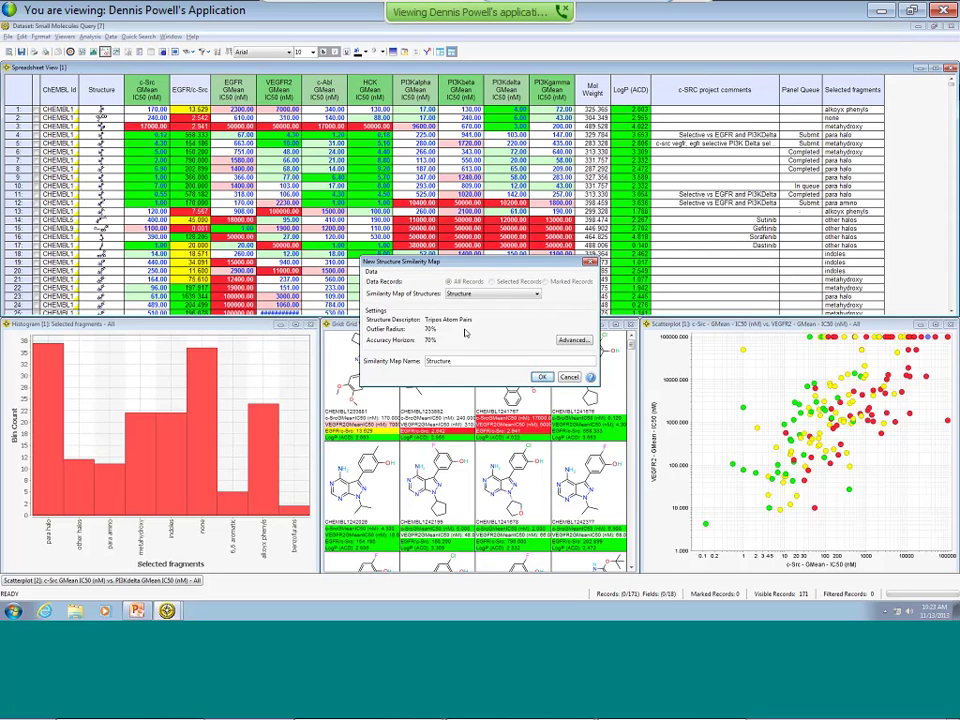
click(541, 378)
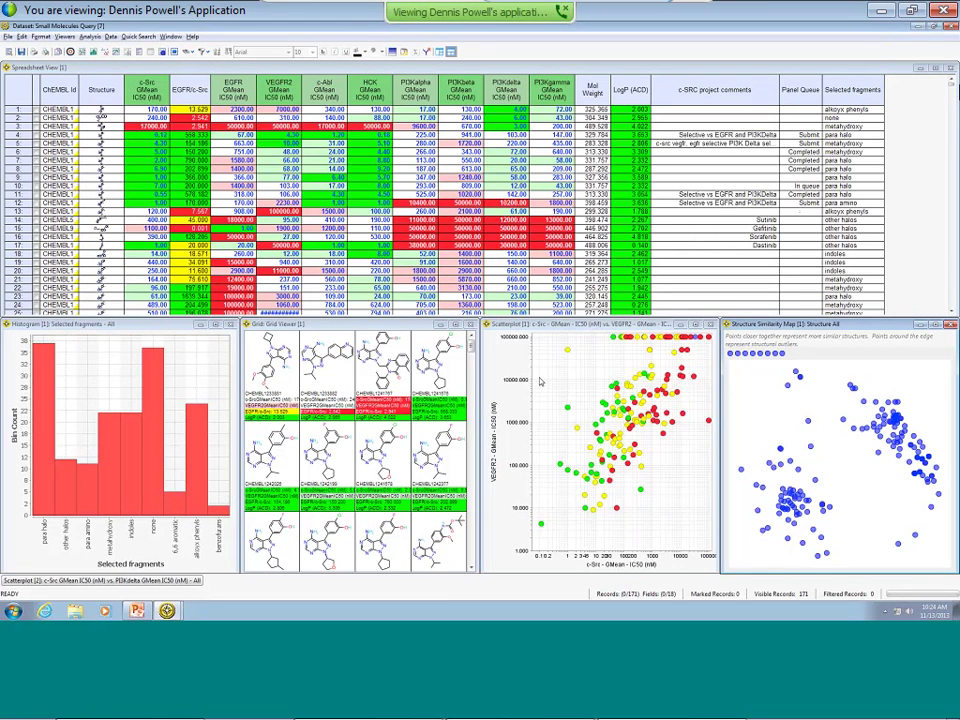
drag(751, 335, 508, 449)
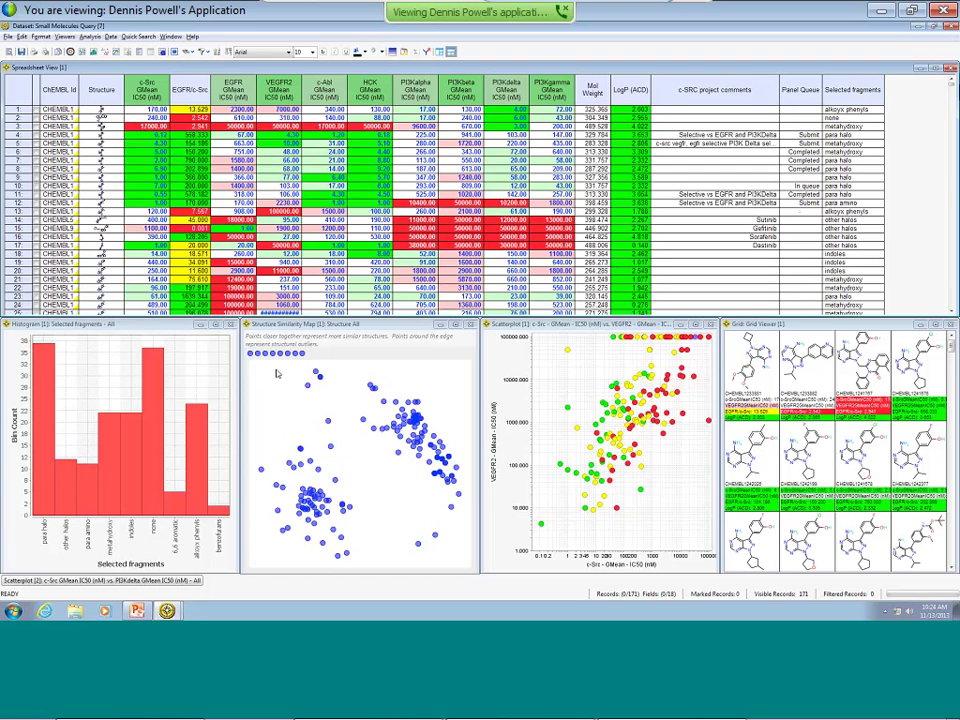
Step: Color the similarity map's points by the c-SrcGMeanIC50 (nM) data value and reduce their transparency
click(277, 374)
right_click(277, 374)
mouse_move(320, 403)
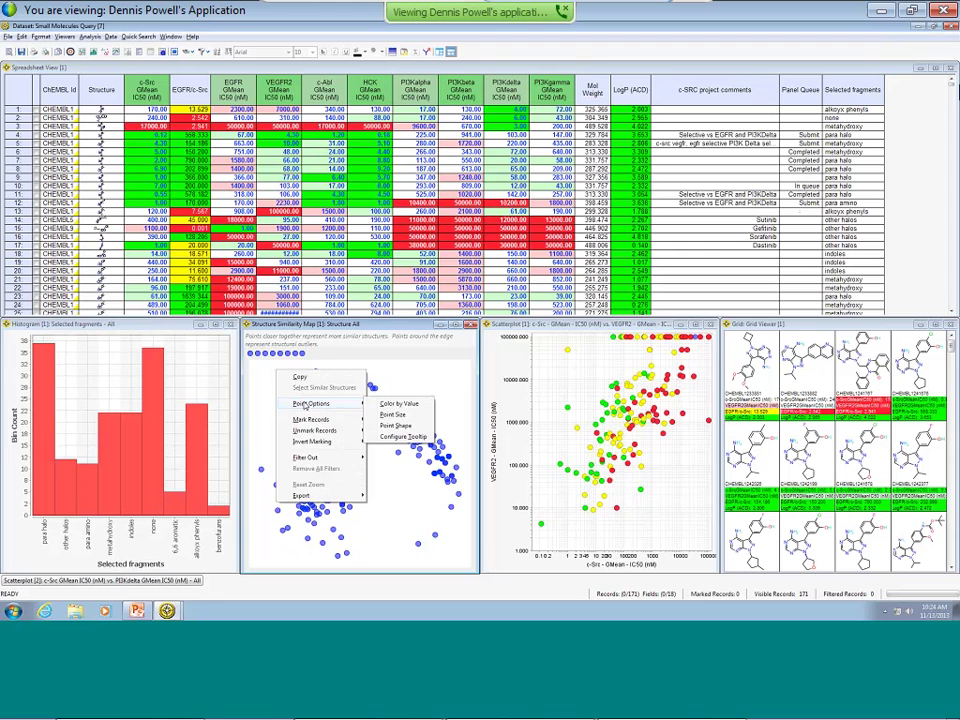
click(388, 403)
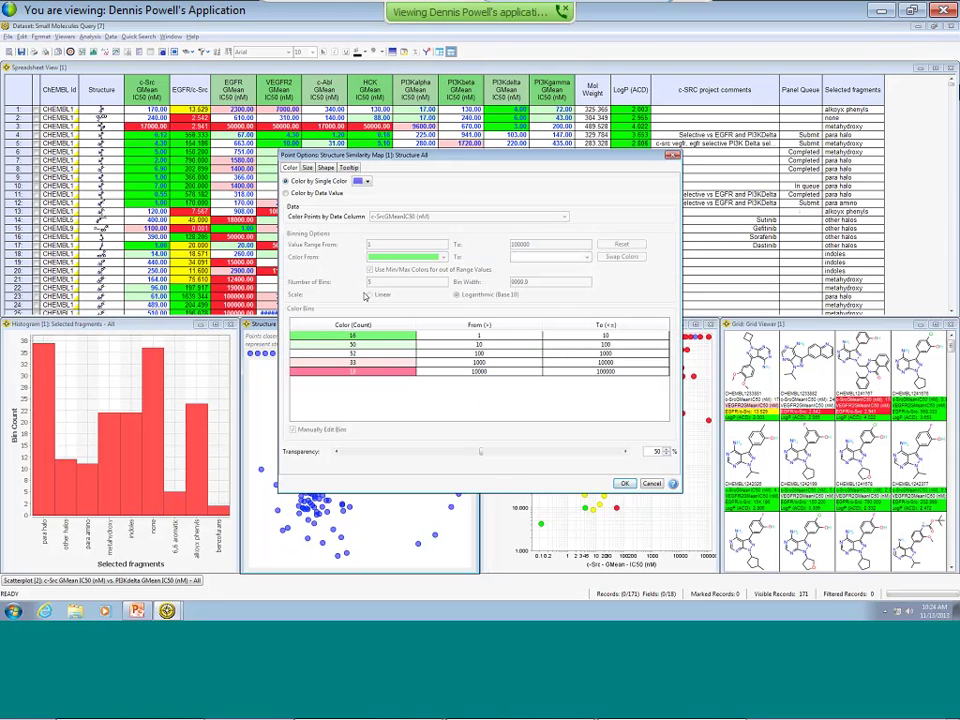
click(287, 193)
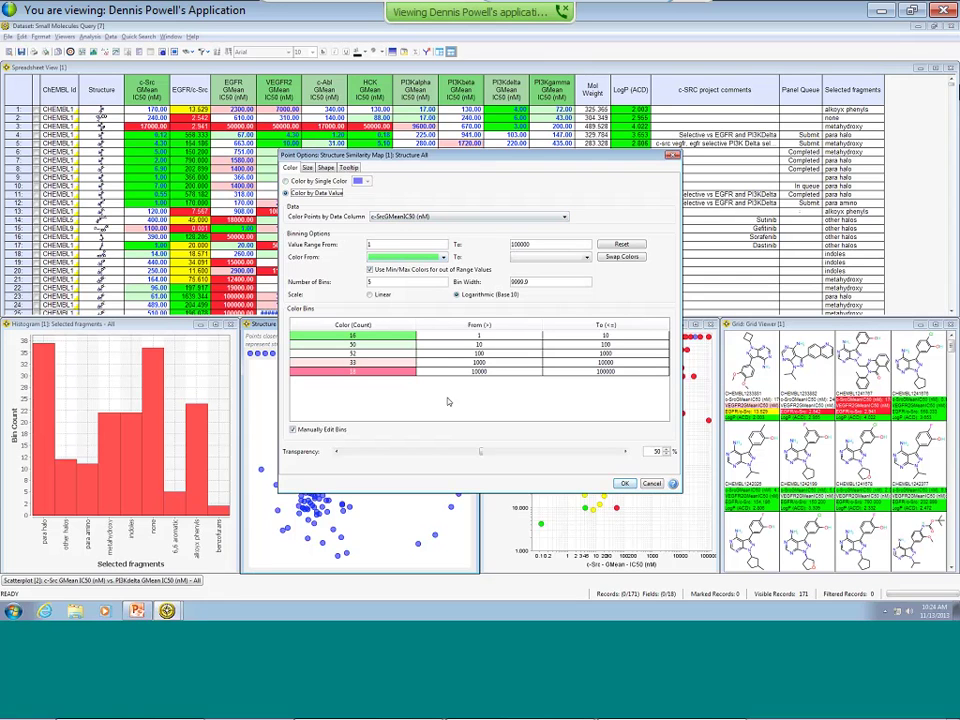
drag(480, 452, 340, 456)
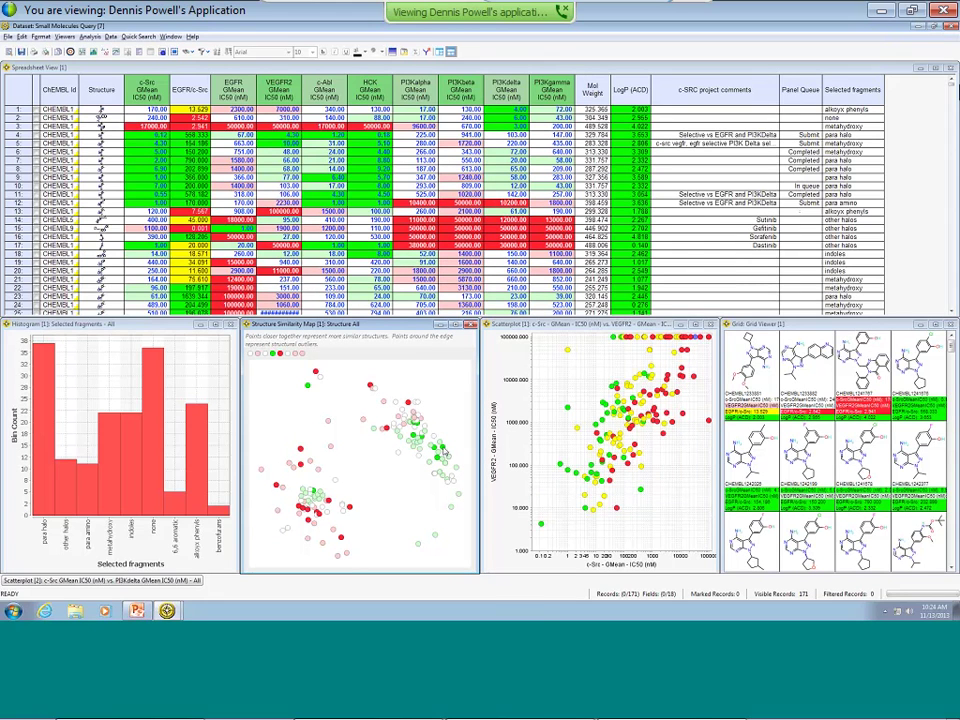
Step: Make the structure similarity map the primary viewer and select the right-hand cluster containing bright green points to review its compounds
mouse_move(442, 455)
mouse_move(258, 358)
right_click(390, 327)
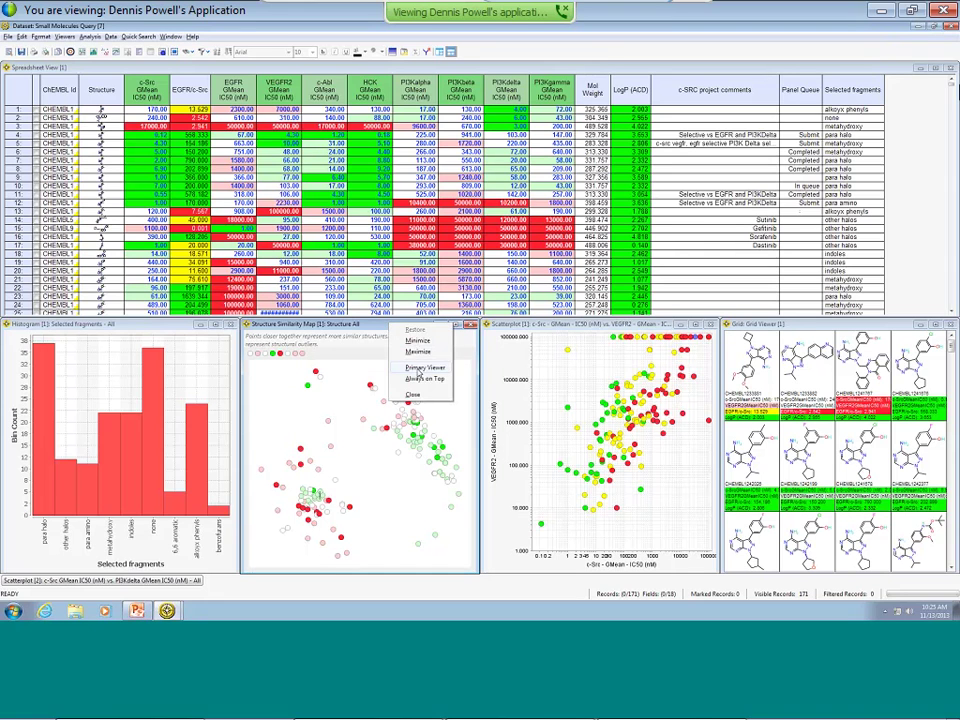
click(422, 368)
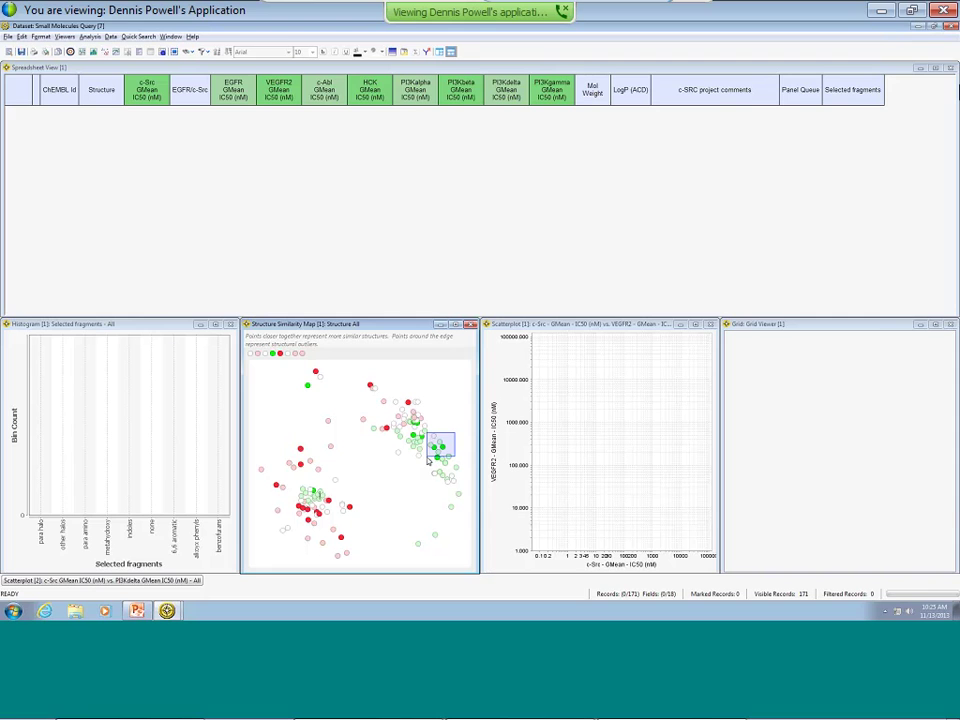
drag(455, 433, 426, 464)
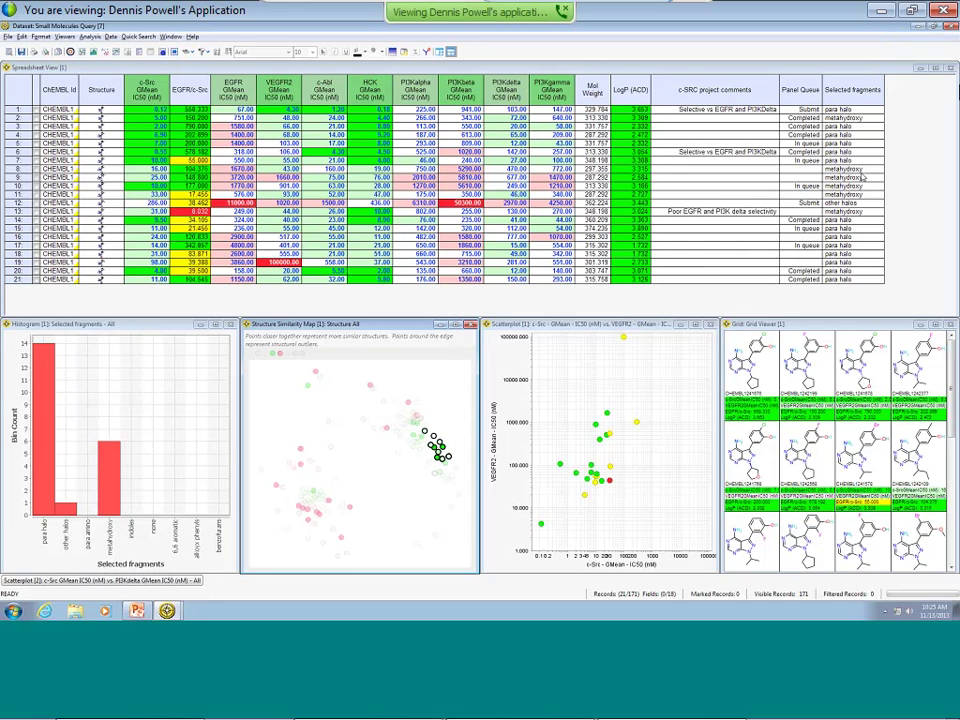
Step: Review the compounds of the map's lower-left green cluster by selecting it, and turn off the map's primary viewer mode
click(383, 474)
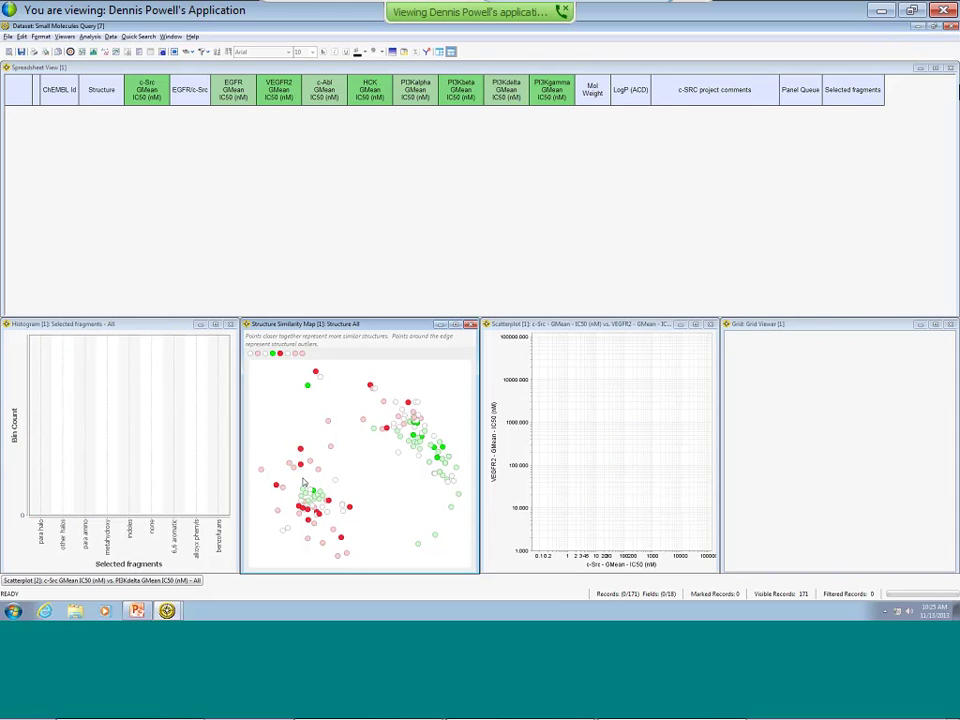
drag(295, 482, 327, 507)
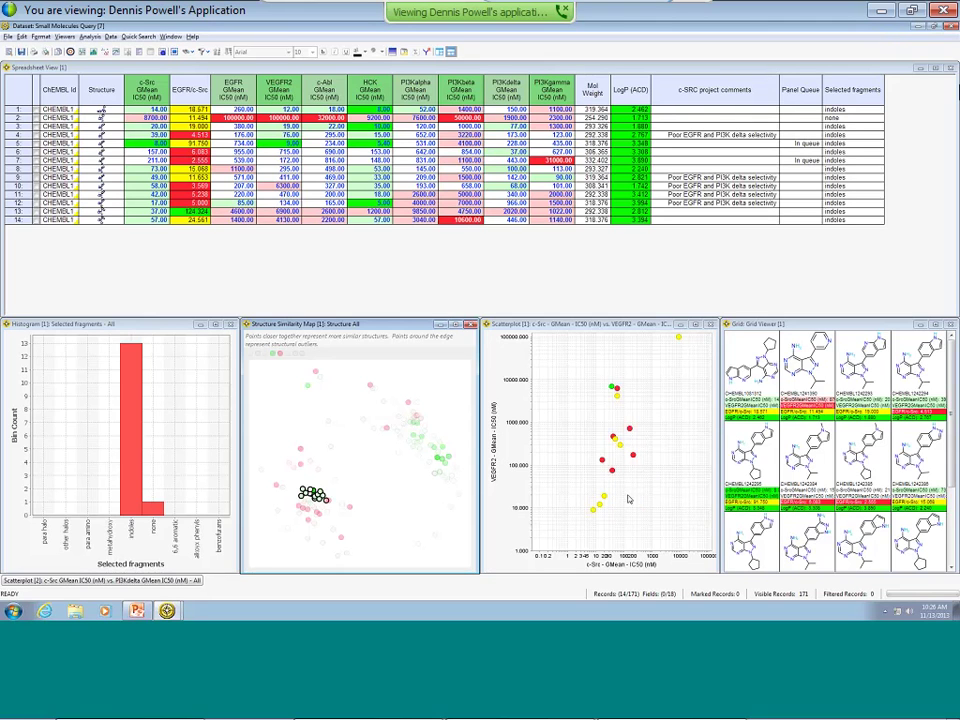
right_click(363, 326)
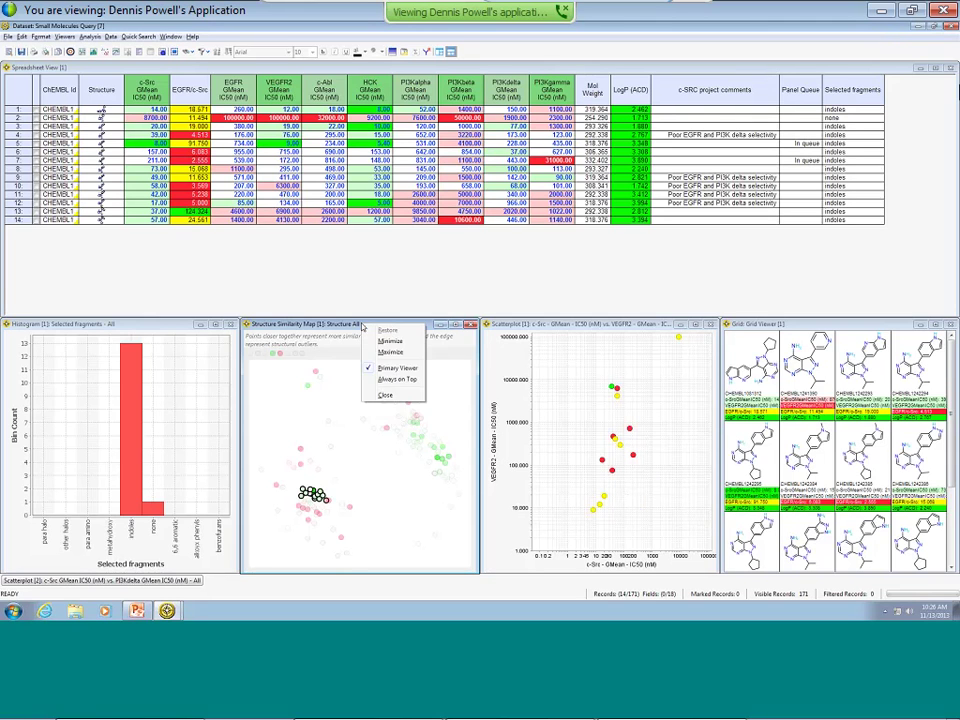
click(389, 369)
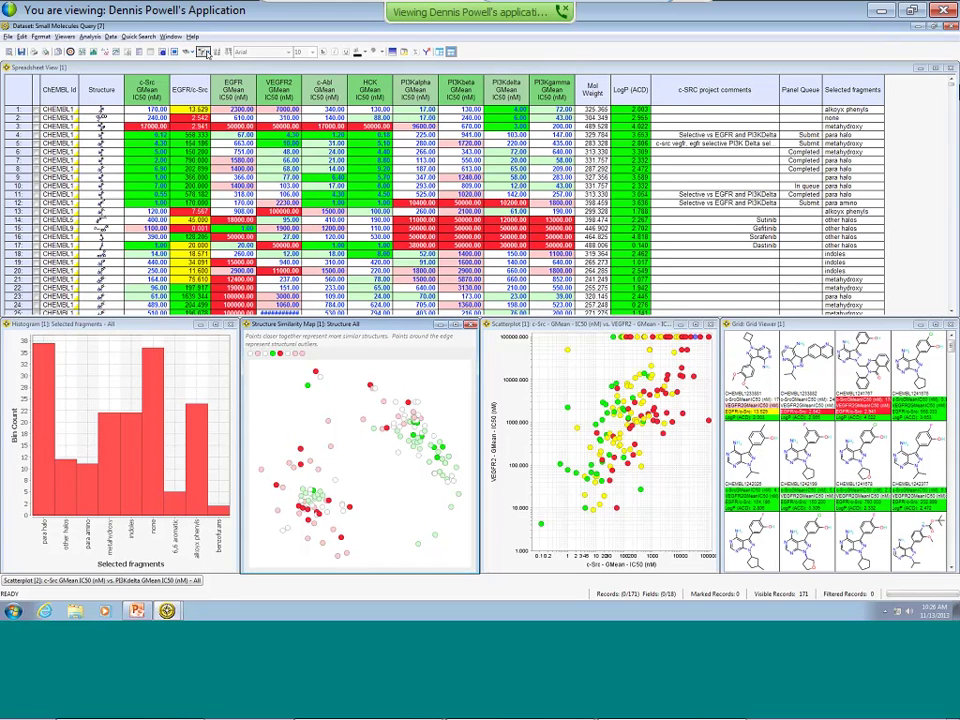
Step: Open the filter manager and add an EGFR/c-Src constraint of > 100
click(204, 51)
click(222, 66)
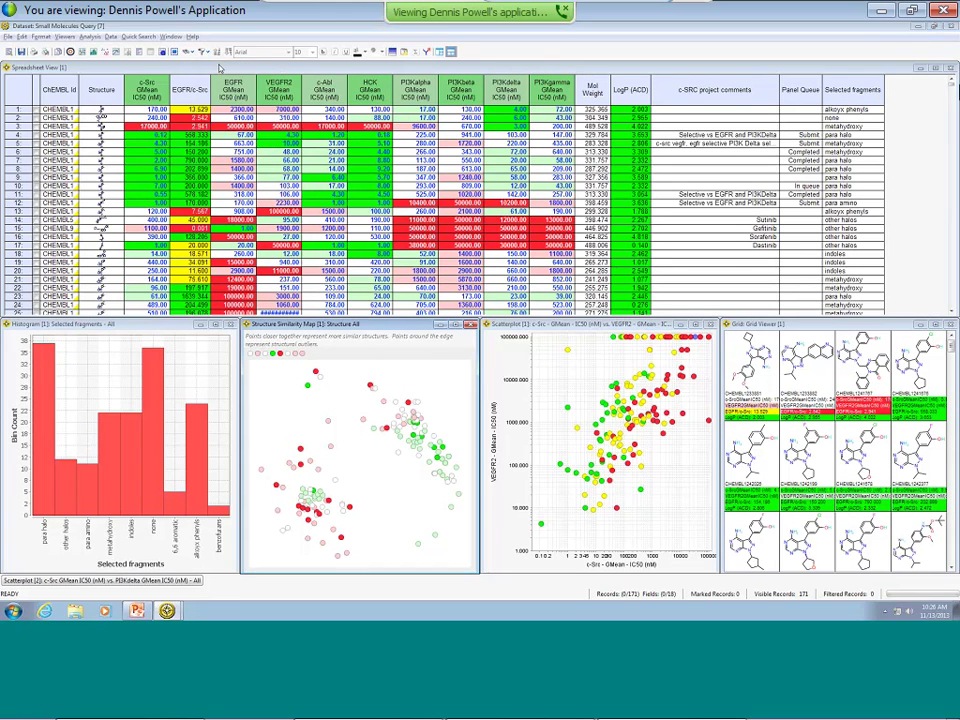
double_click(262, 330)
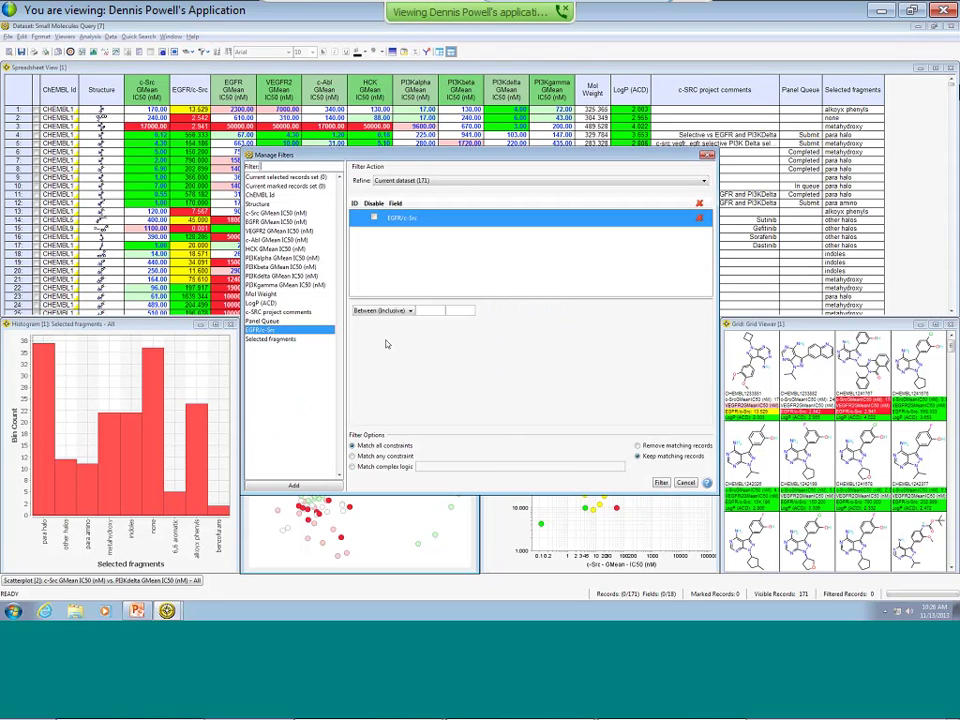
click(395, 311)
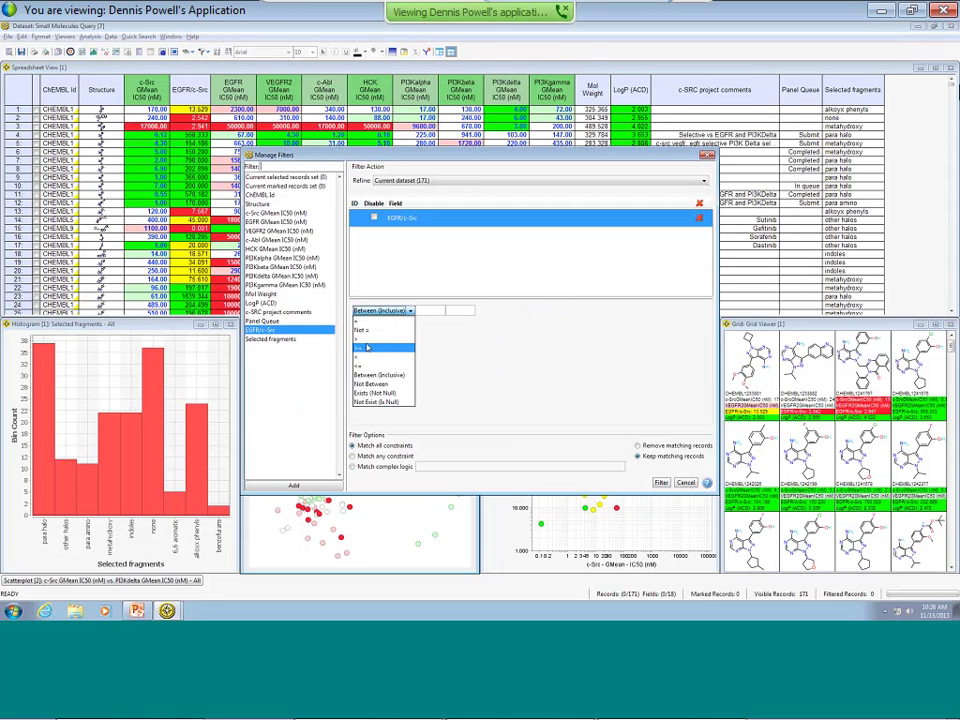
click(368, 339)
click(433, 310)
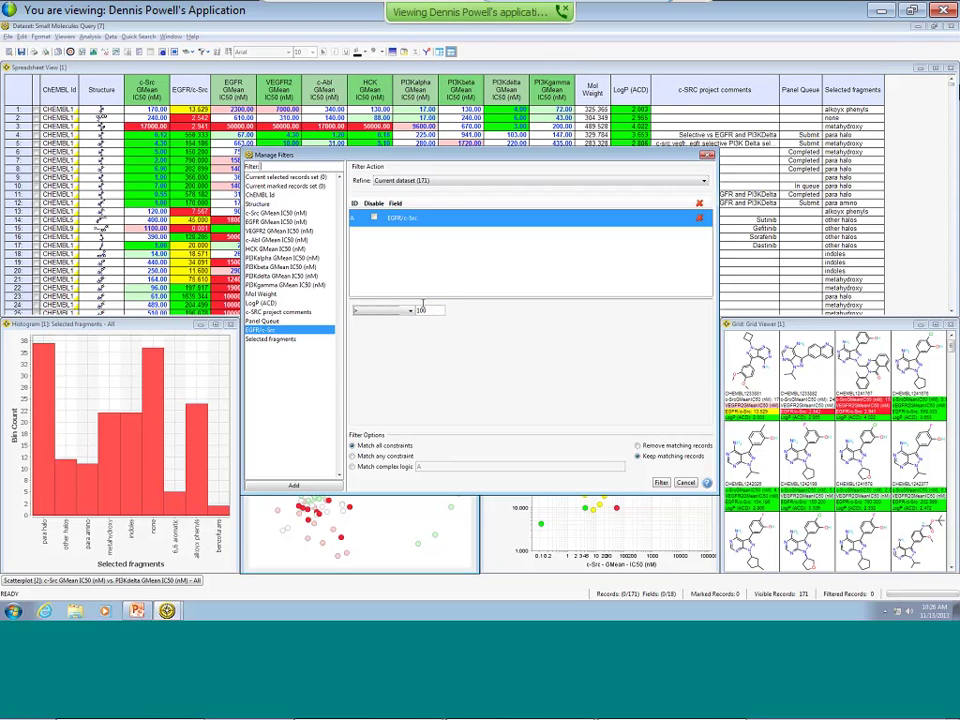
Step: Add a c-Src GMean IC50 (nM) constraint of < 10 and filter the dataset, keeping records that match all constraints
click(275, 213)
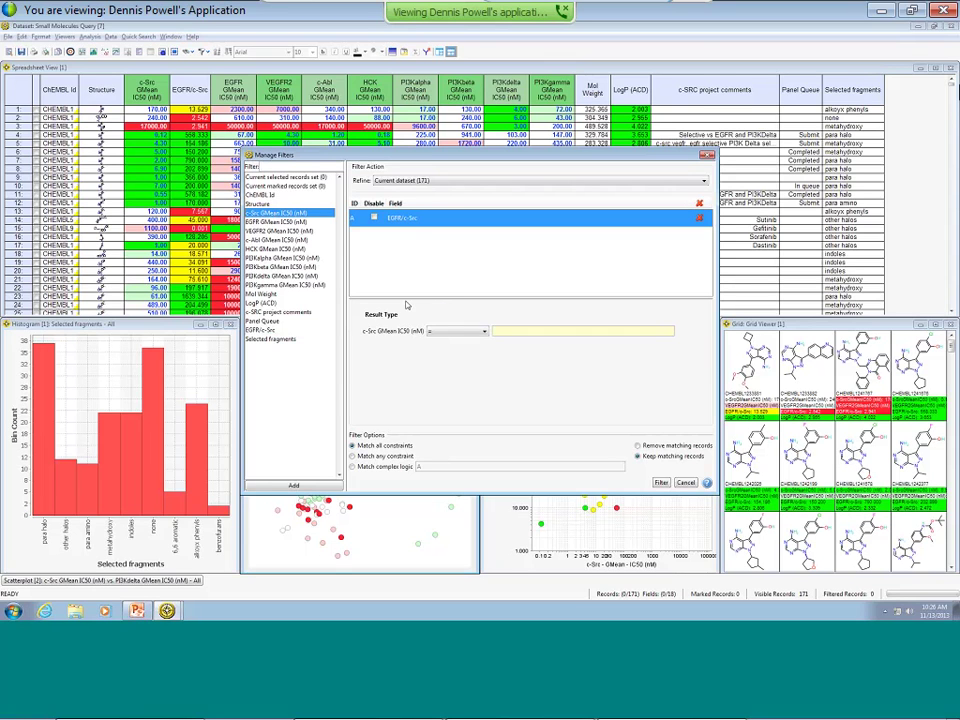
click(458, 331)
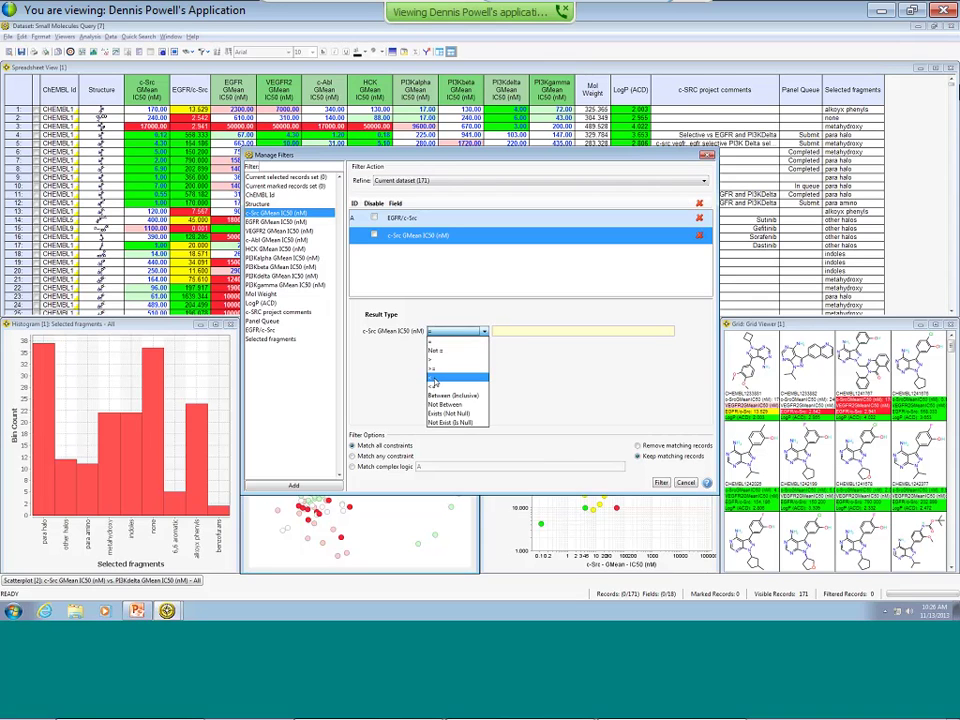
click(433, 378)
click(512, 331)
text(10)
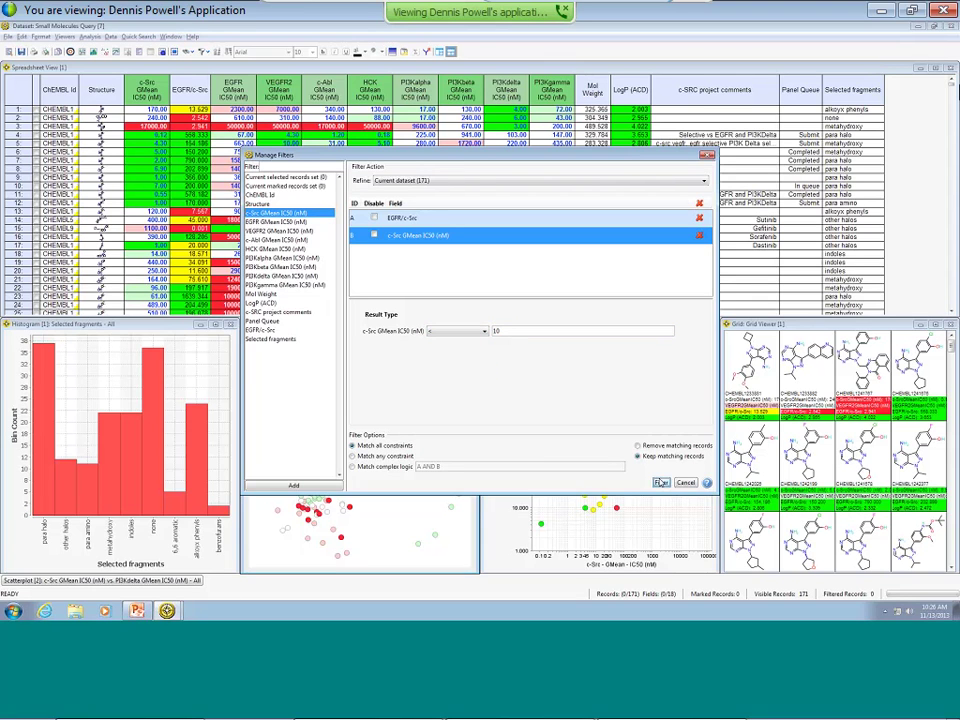
key(Return)
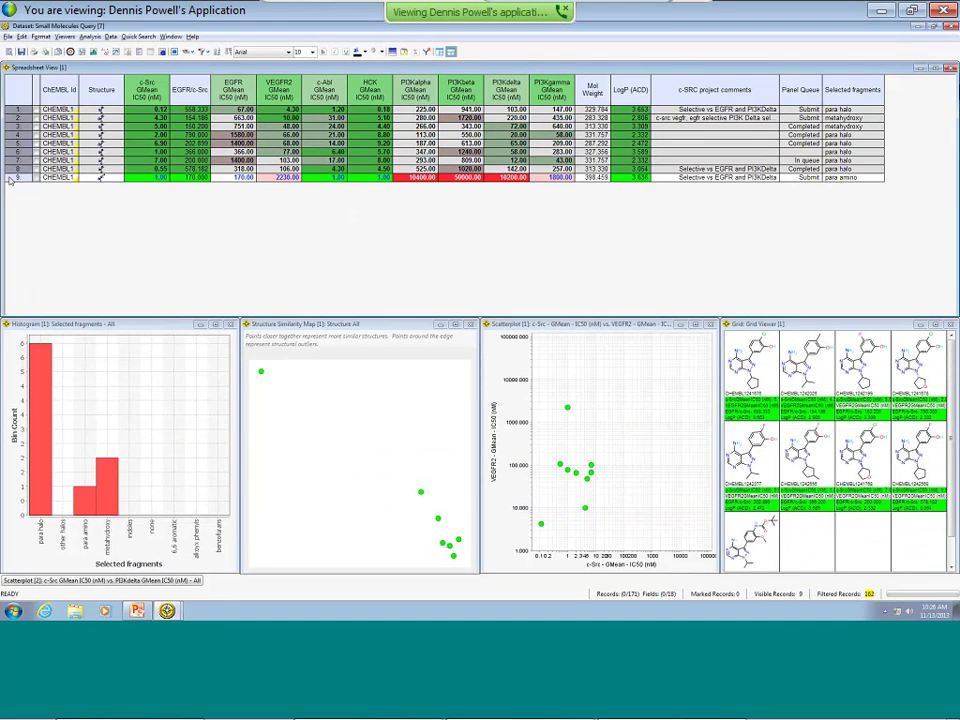
Step: Select all compounds remaining in the filtered spreadsheet and mark their records
right_click(18, 115)
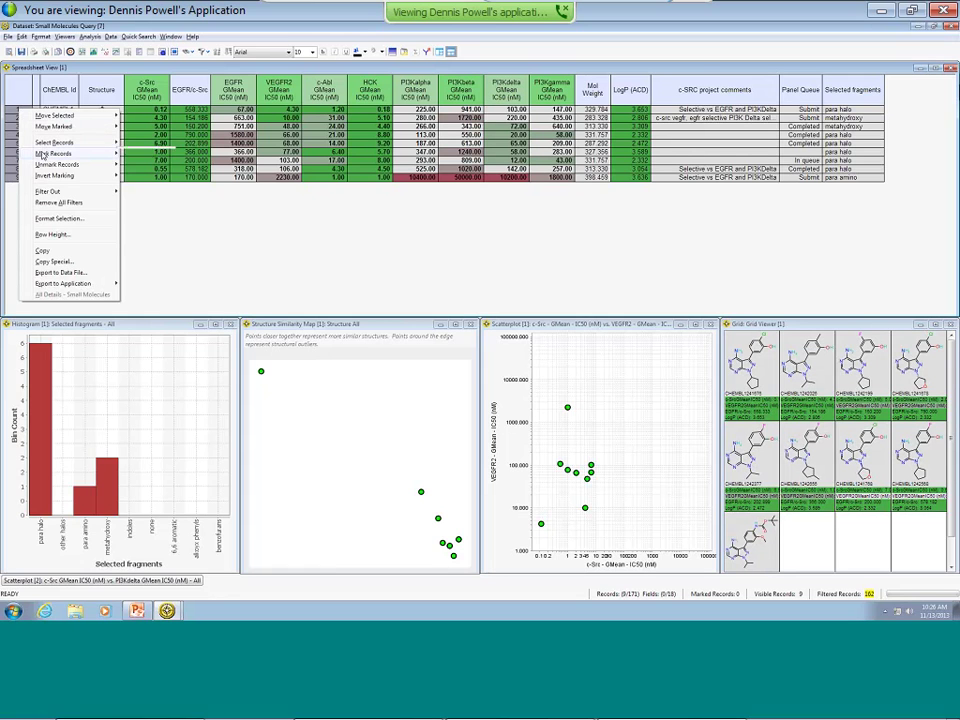
mouse_move(88, 151)
click(144, 153)
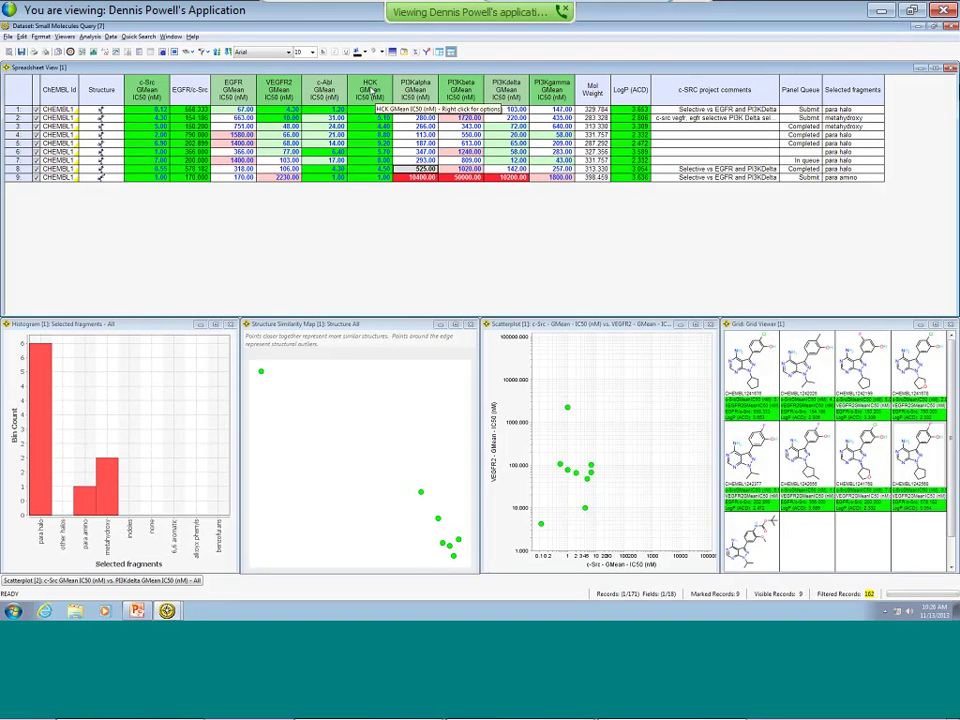
Step: Remove all filters from the dataset and minimize the structure similarity map
click(216, 53)
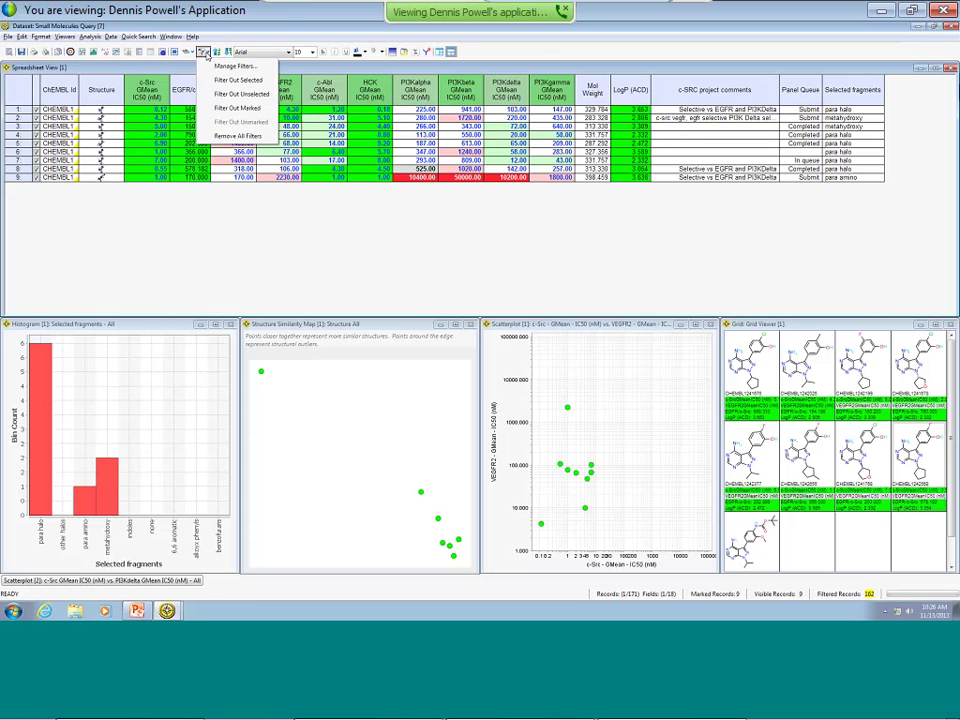
click(223, 136)
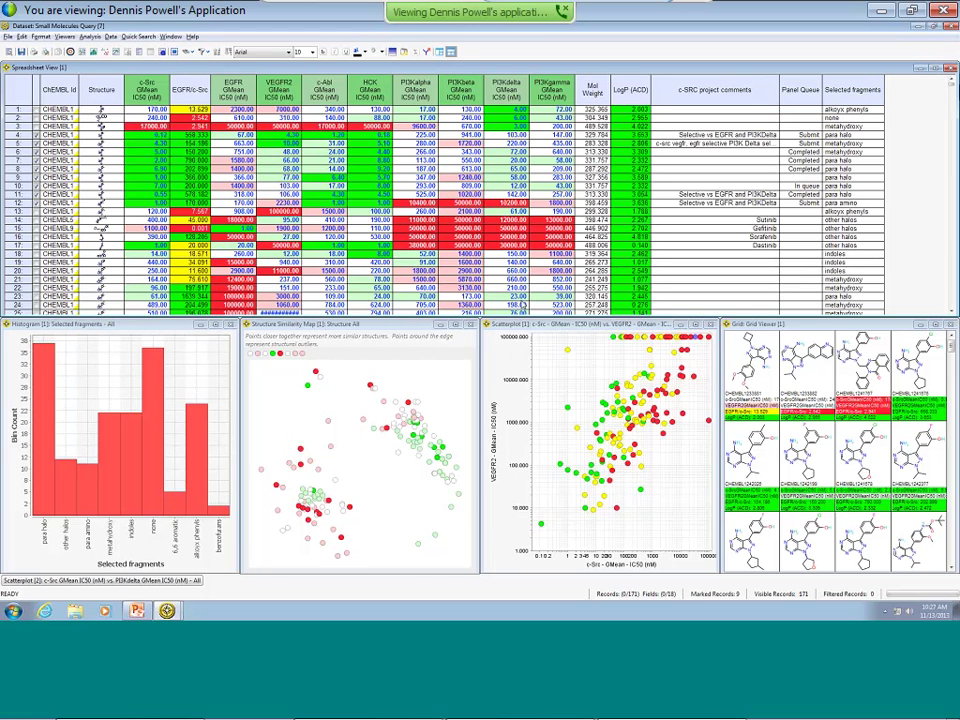
mouse_move(931, 75)
click(439, 326)
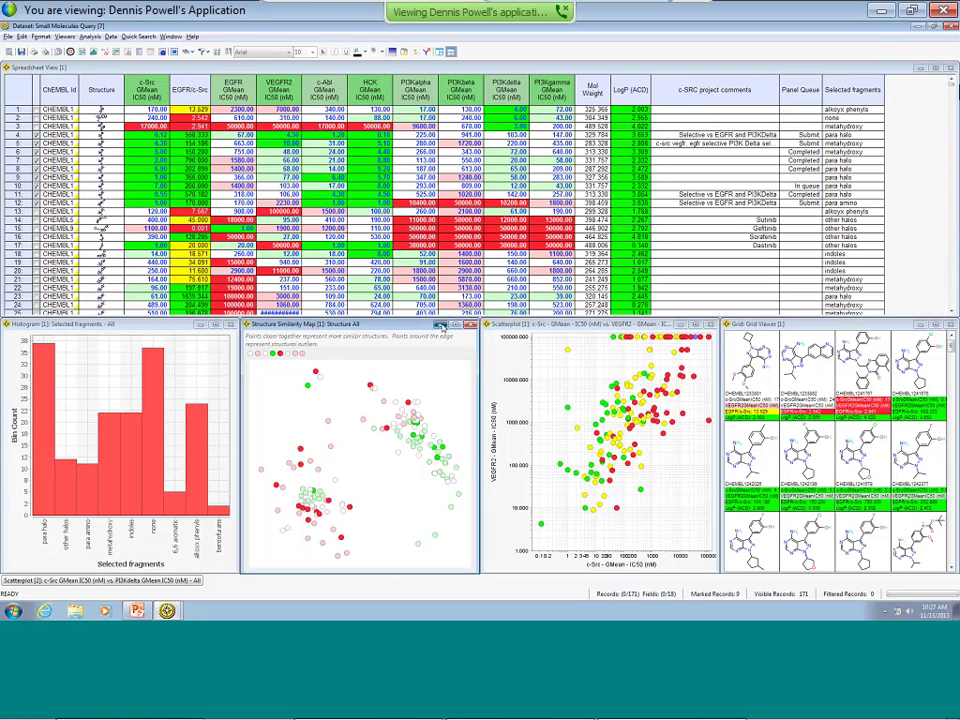
Step: Start an R-Group Analysis and delete the chloro-hydroxyphenyl and cyclopentyl rings from the core structure sketch
click(440, 326)
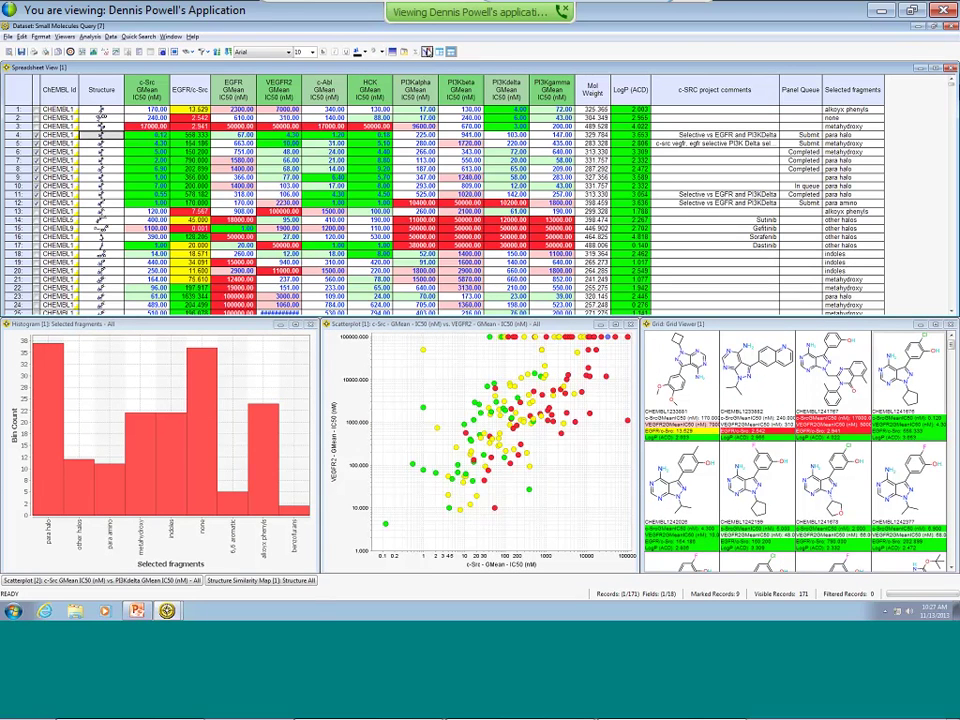
click(426, 51)
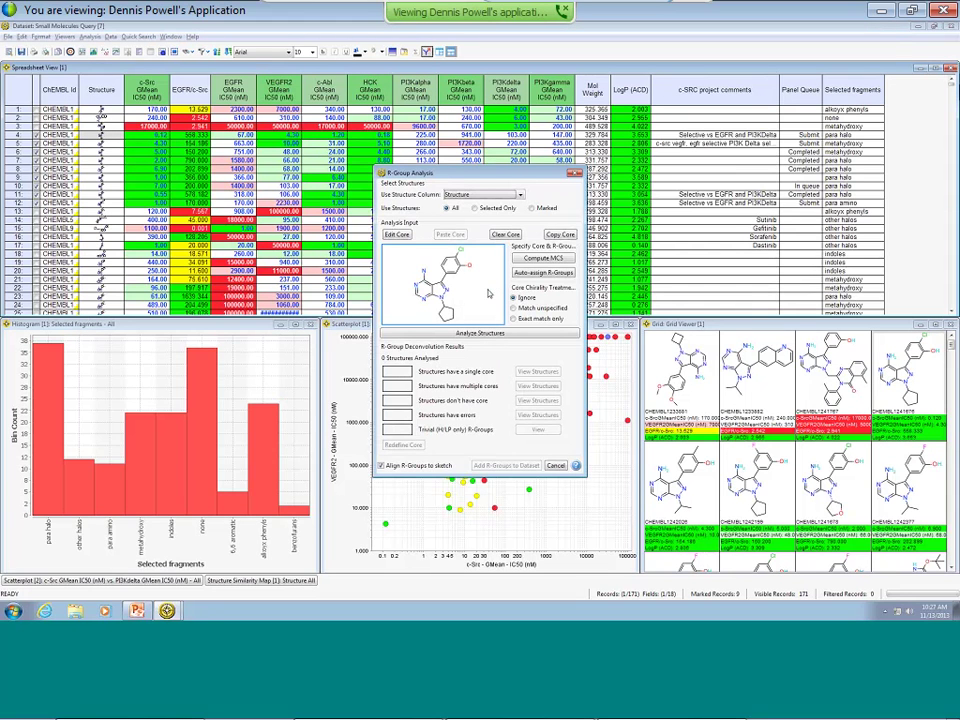
double_click(488, 293)
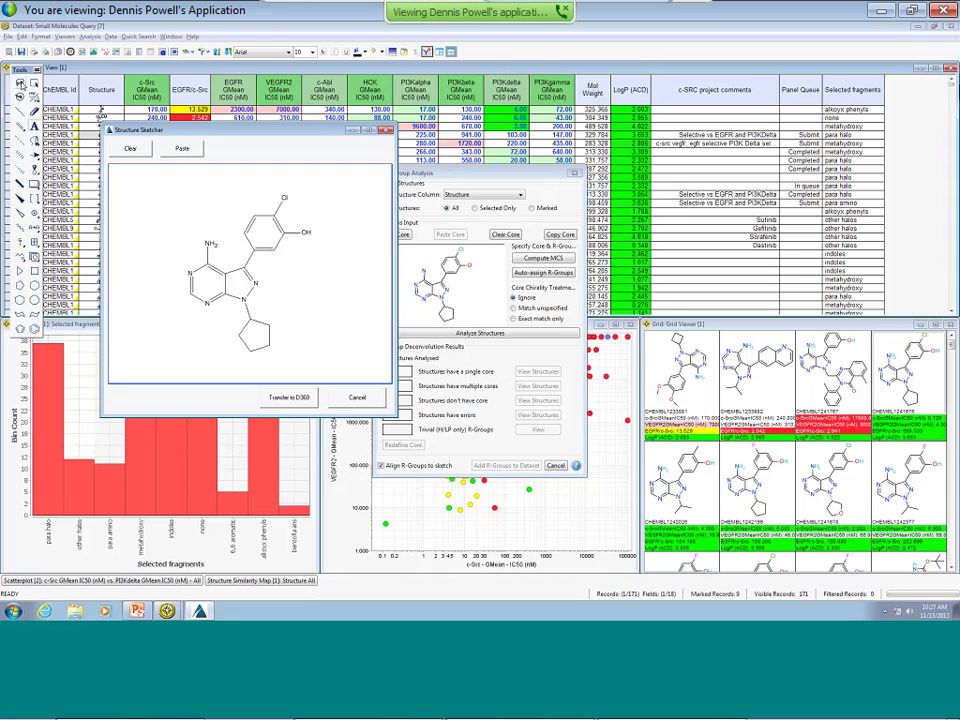
mouse_move(225, 198)
mouse_down()
mouse_move(255, 258)
mouse_move(334, 262)
mouse_move(313, 170)
mouse_up()
key(Delete)
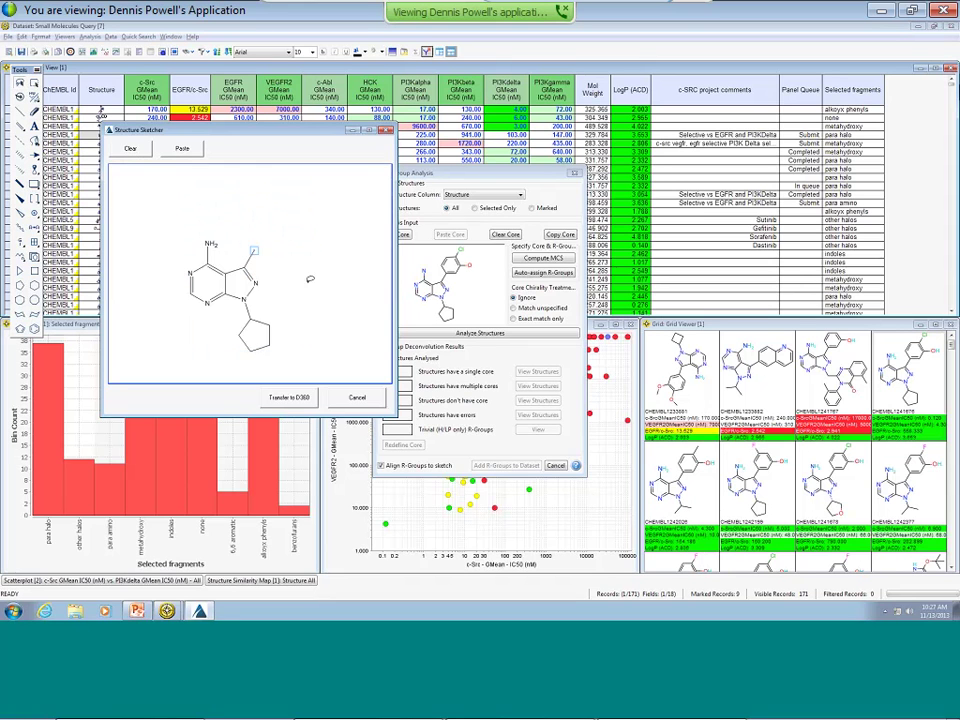
mouse_move(240, 302)
mouse_down()
mouse_move(222, 338)
mouse_move(282, 345)
mouse_move(248, 302)
mouse_up()
key(Delete)
Step: Assign R1 and R2 to the two open substituent positions on the pyrazole ring and transfer the core to the analysis
click(26, 96)
click(250, 318)
click(252, 318)
click(255, 251)
click(289, 397)
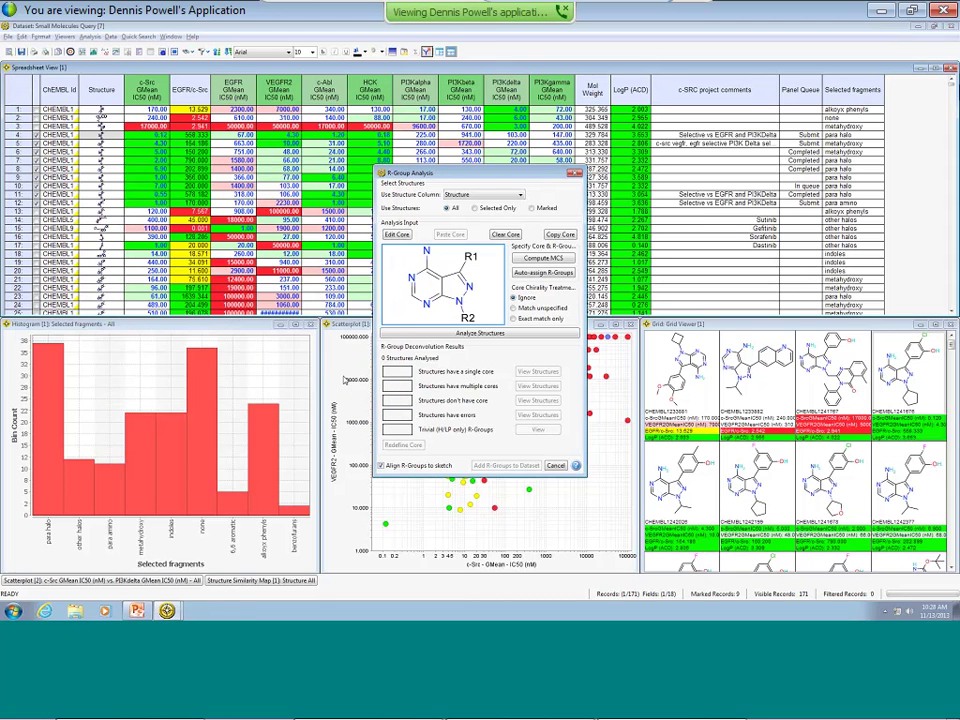
Step: Analyze all structures against the defined core and add the R-groups to the dataset
click(530, 332)
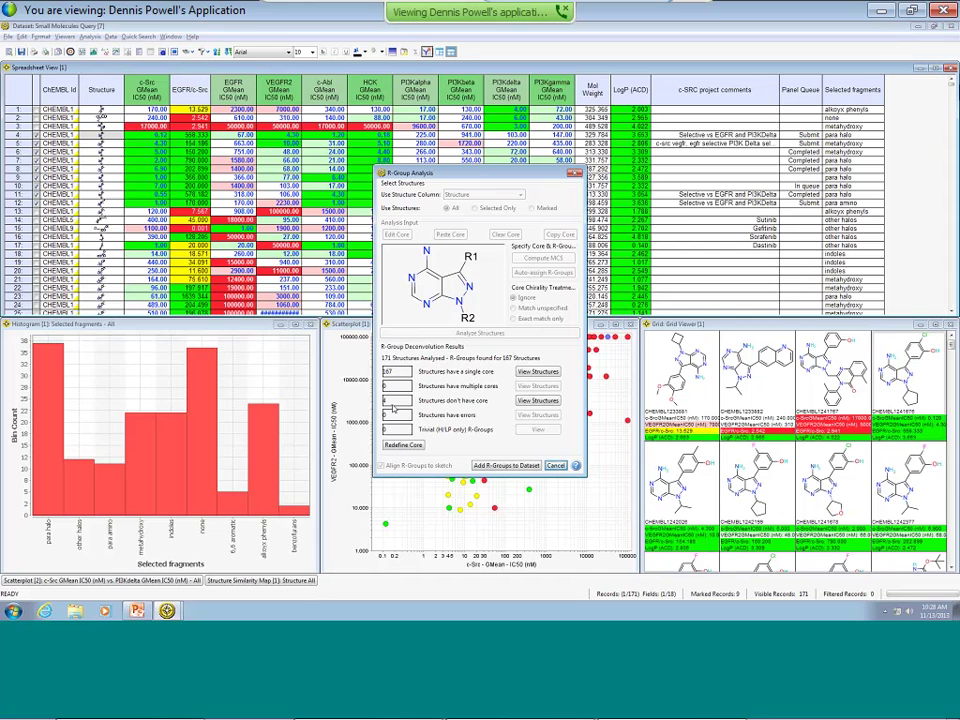
click(515, 466)
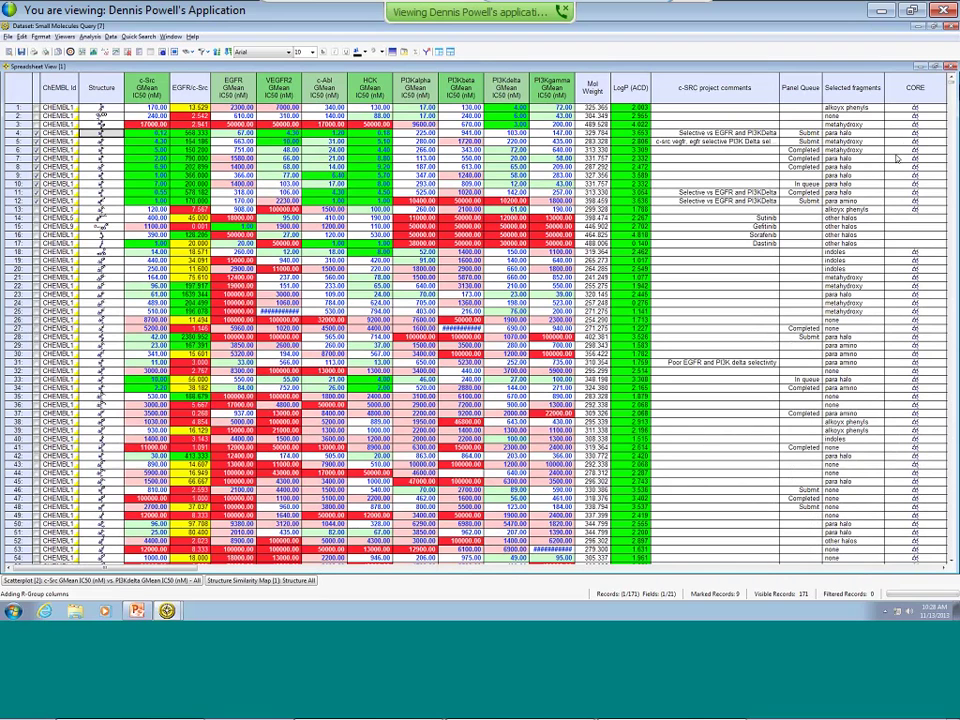
mouse_move(899, 158)
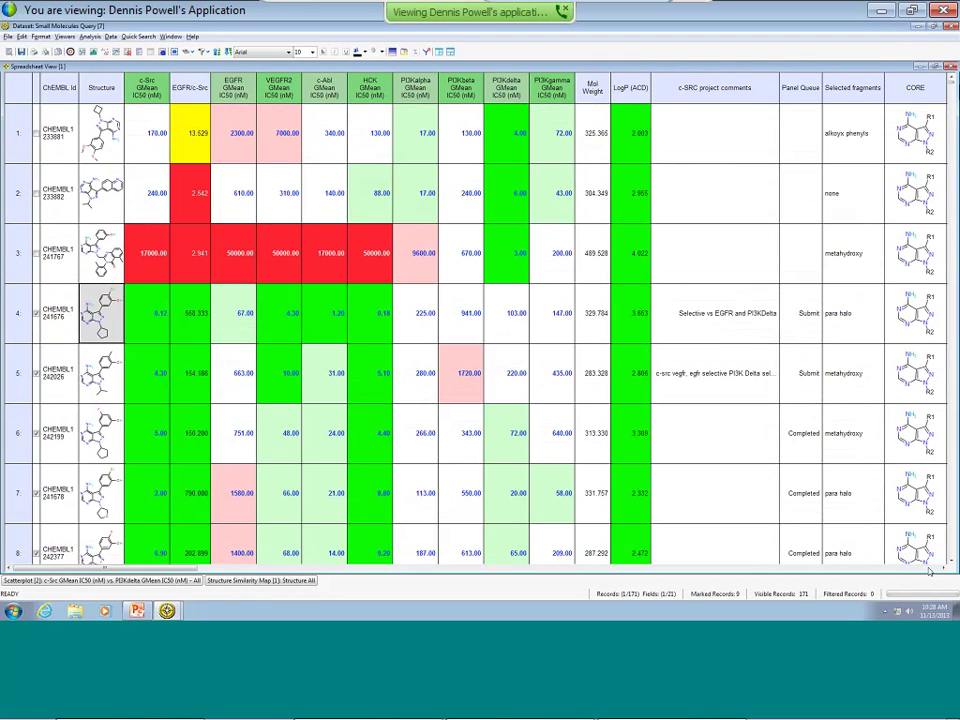
click(930, 569)
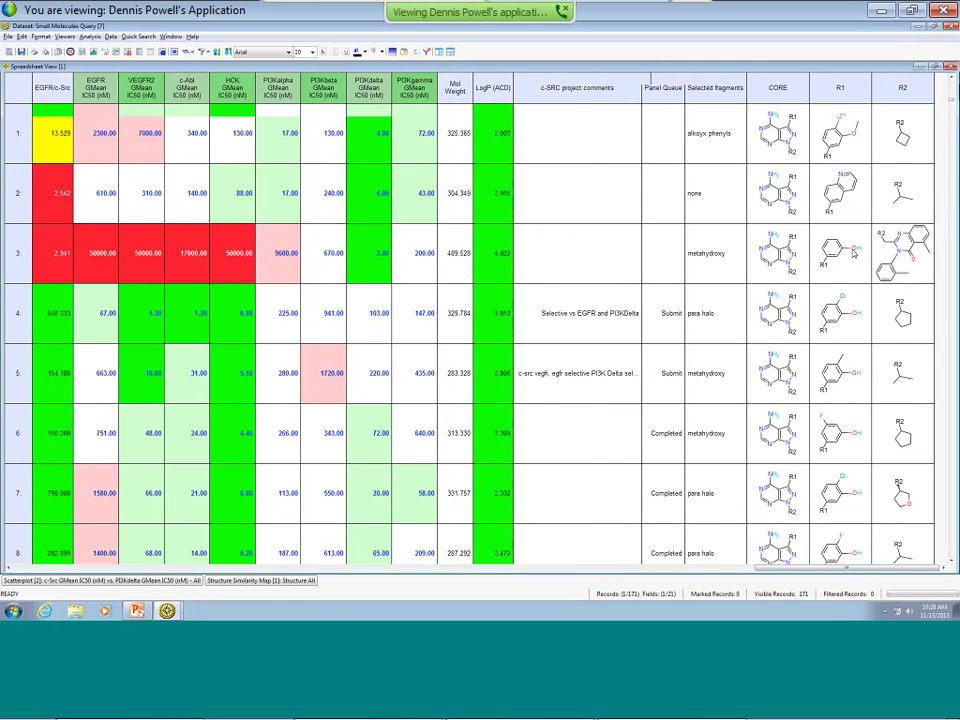
scroll(853, 254, down, 3)
scroll(853, 254, down, 1)
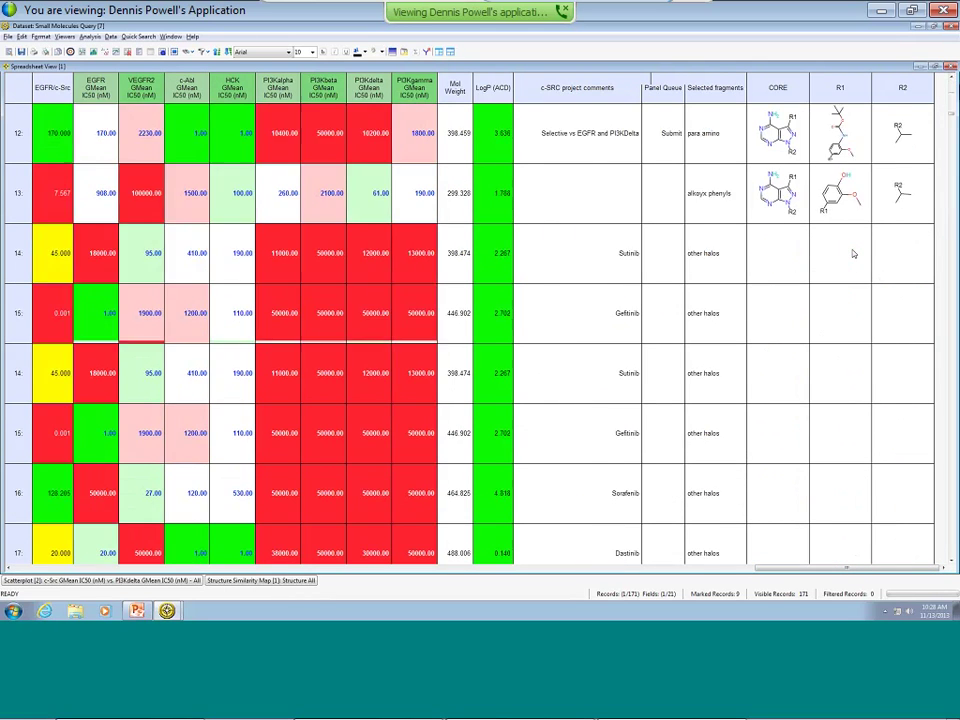
scroll(854, 252, up, 4)
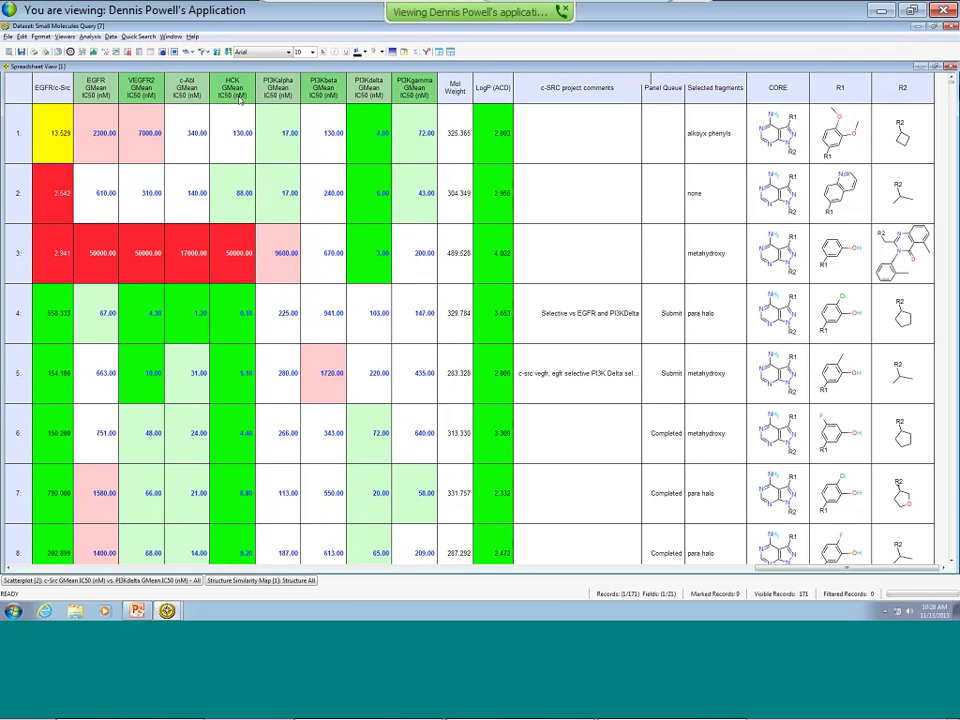
Step: Create an R-group matrix of R1 versus R2 for all records and enlarge its window
click(128, 52)
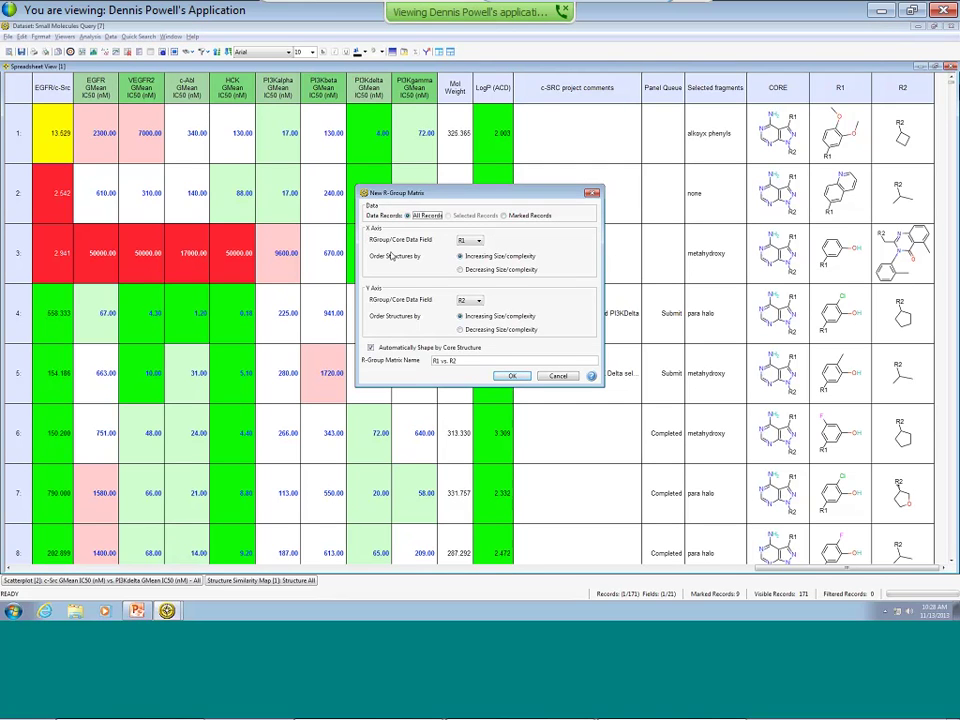
click(513, 377)
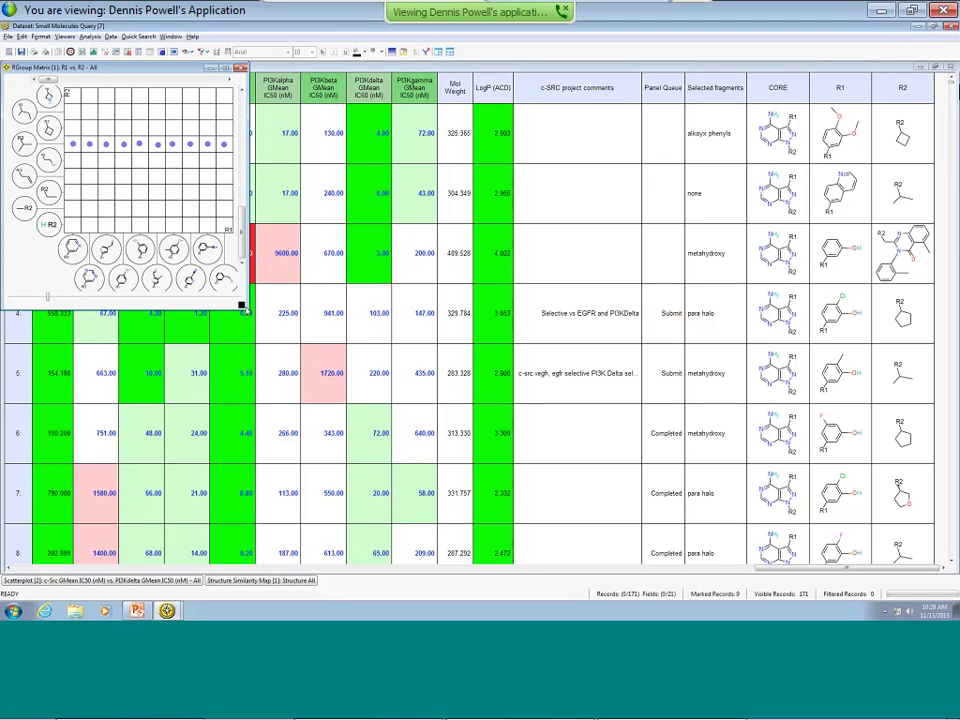
drag(373, 378, 485, 421)
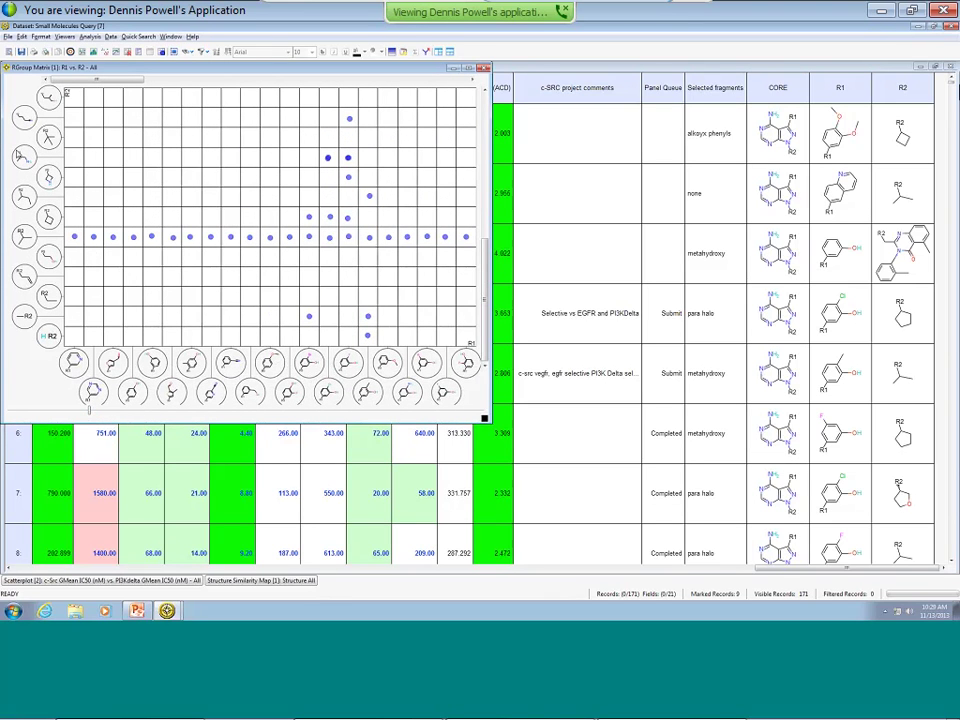
drag(88, 412, 24, 417)
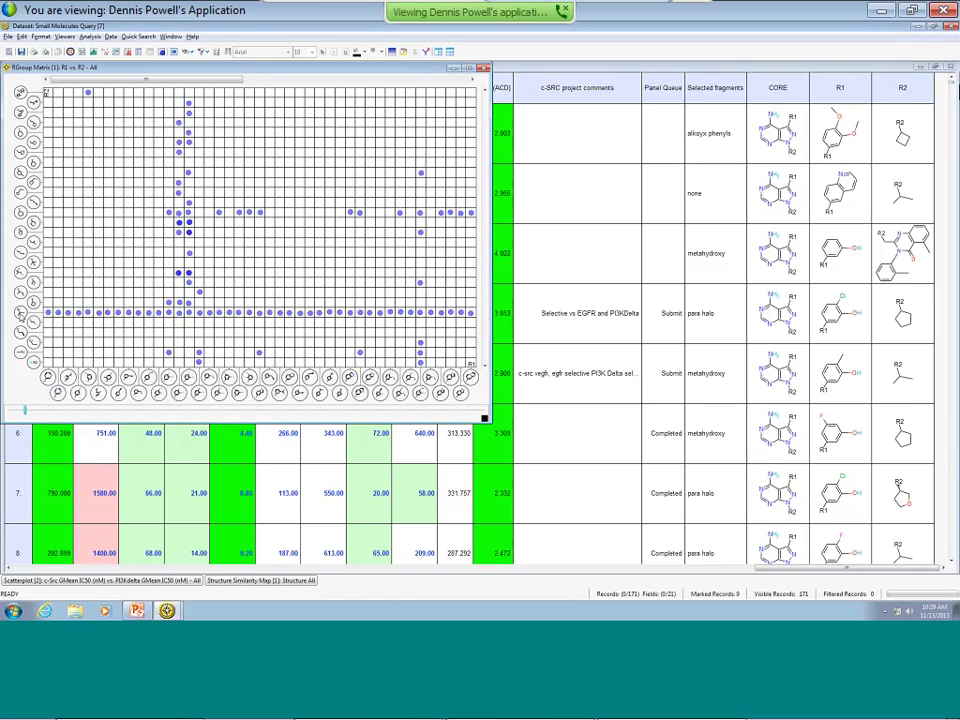
mouse_move(19, 312)
mouse_move(211, 378)
Step: Color the matrix points by the c-SrcGMeanIC50 (nM) data value with 5% transparency
right_click(264, 167)
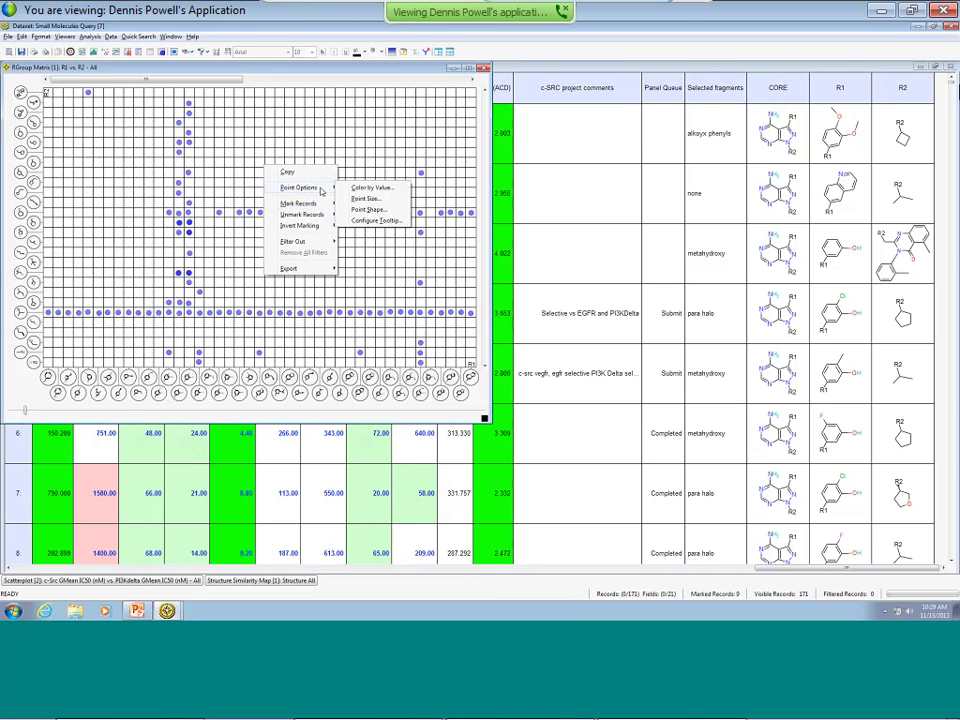
click(360, 192)
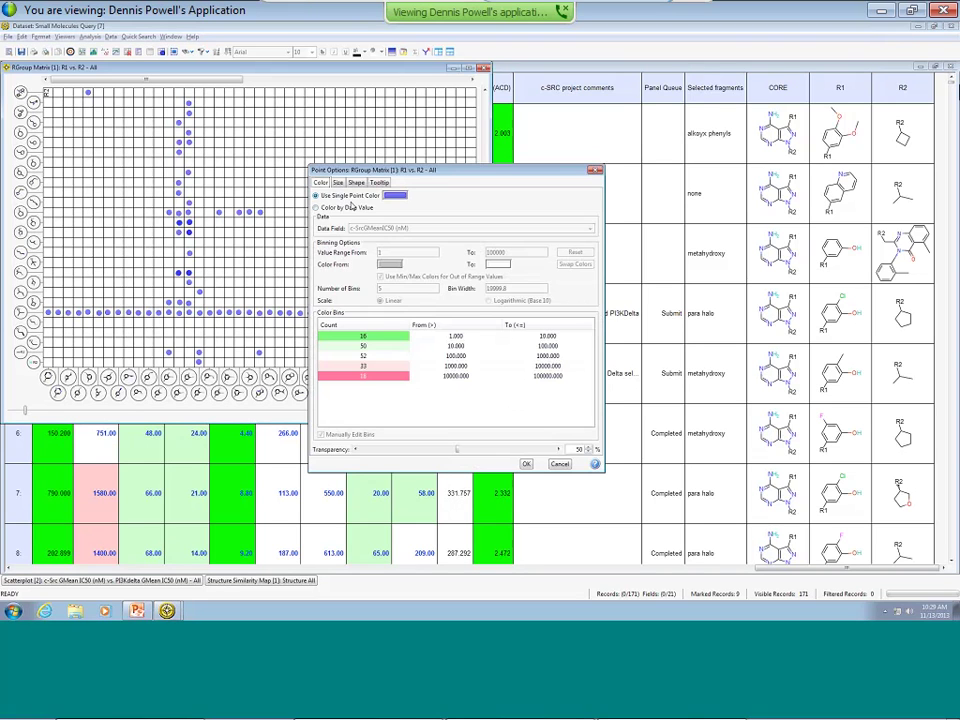
click(317, 208)
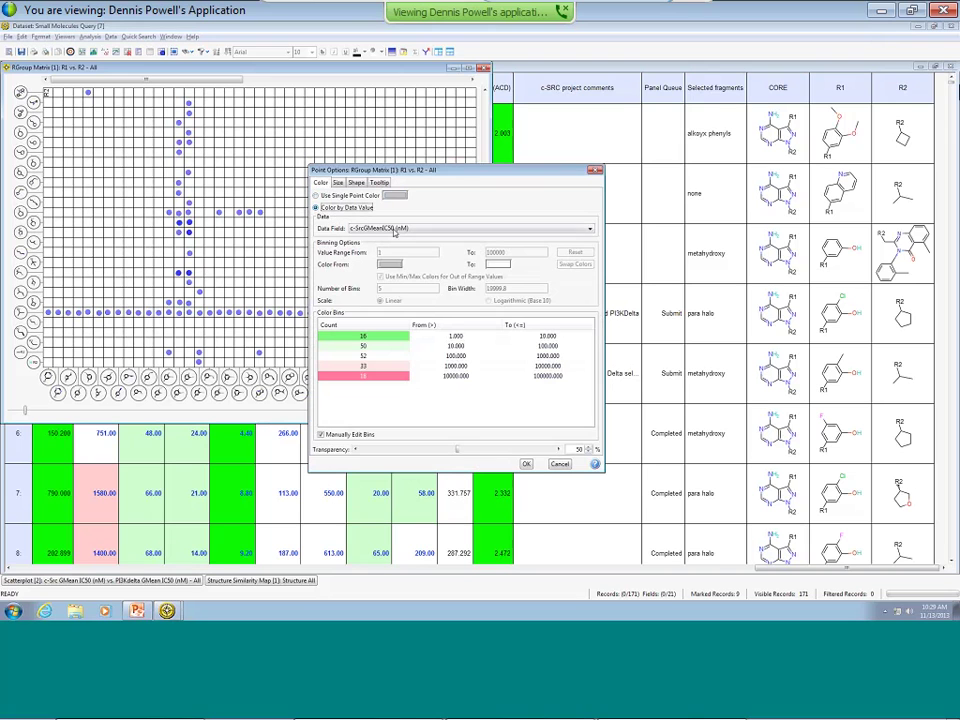
drag(456, 450, 361, 450)
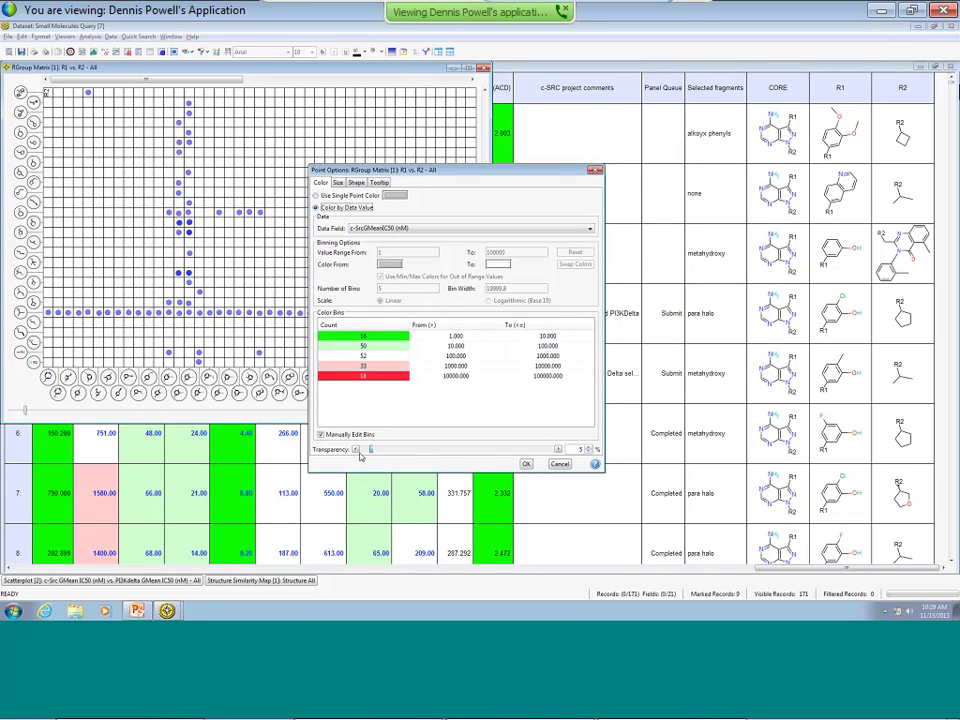
Step: Size the matrix points by the EGFR/c-Src data value and apply the point options
click(338, 183)
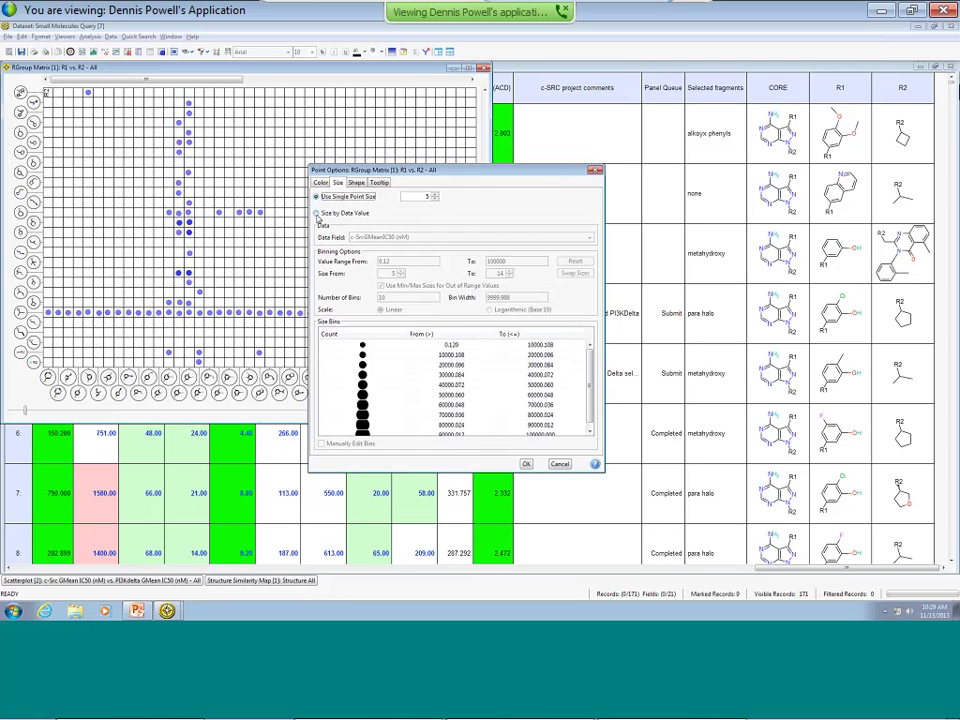
click(316, 213)
click(365, 237)
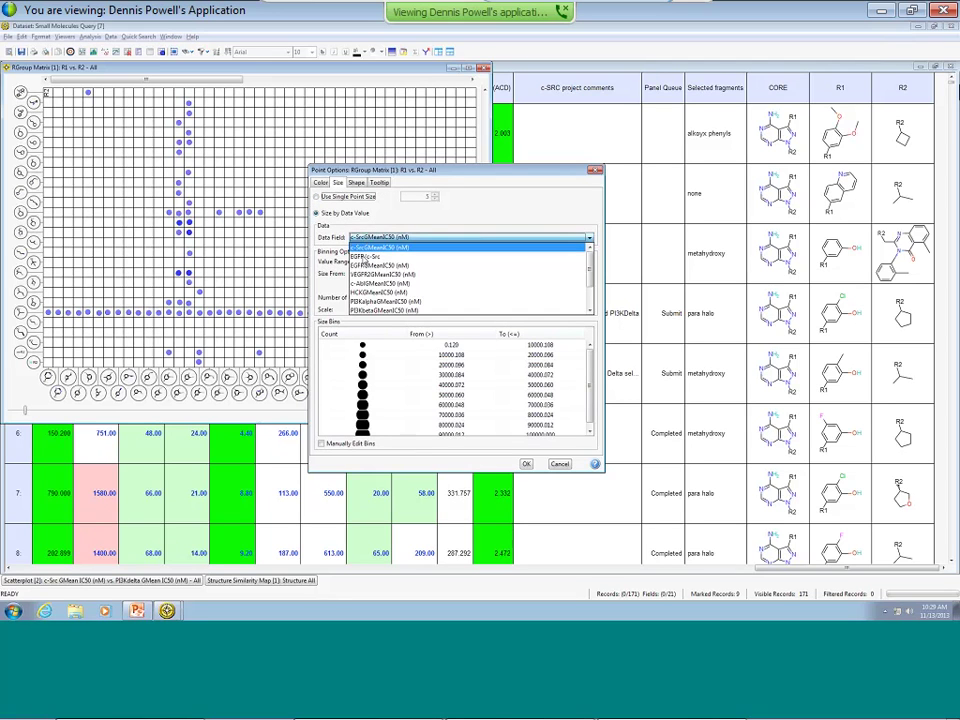
click(364, 257)
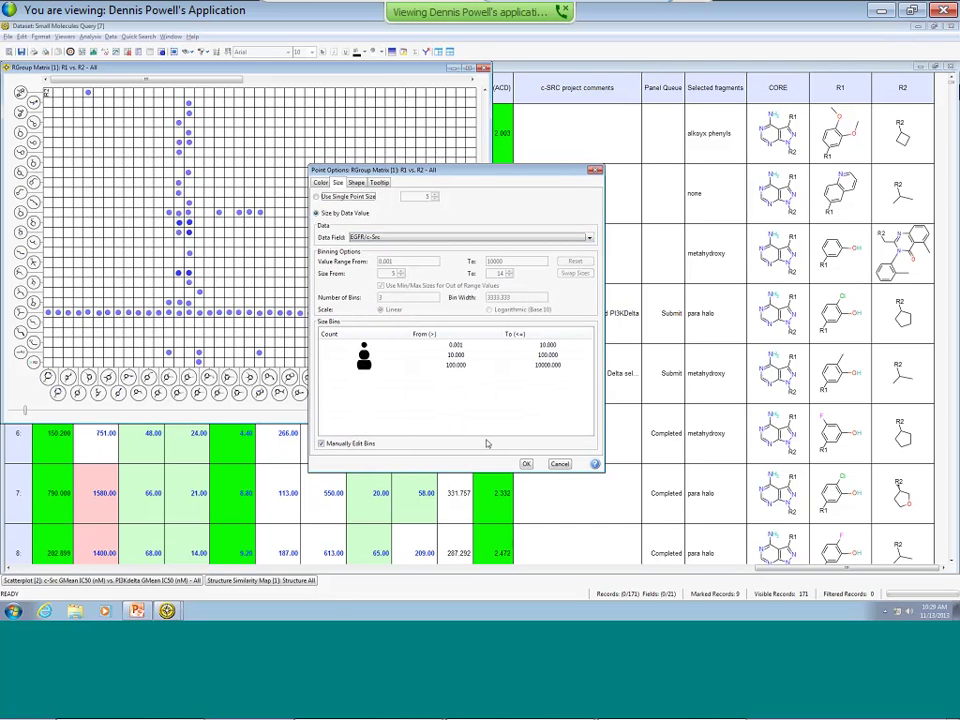
click(527, 466)
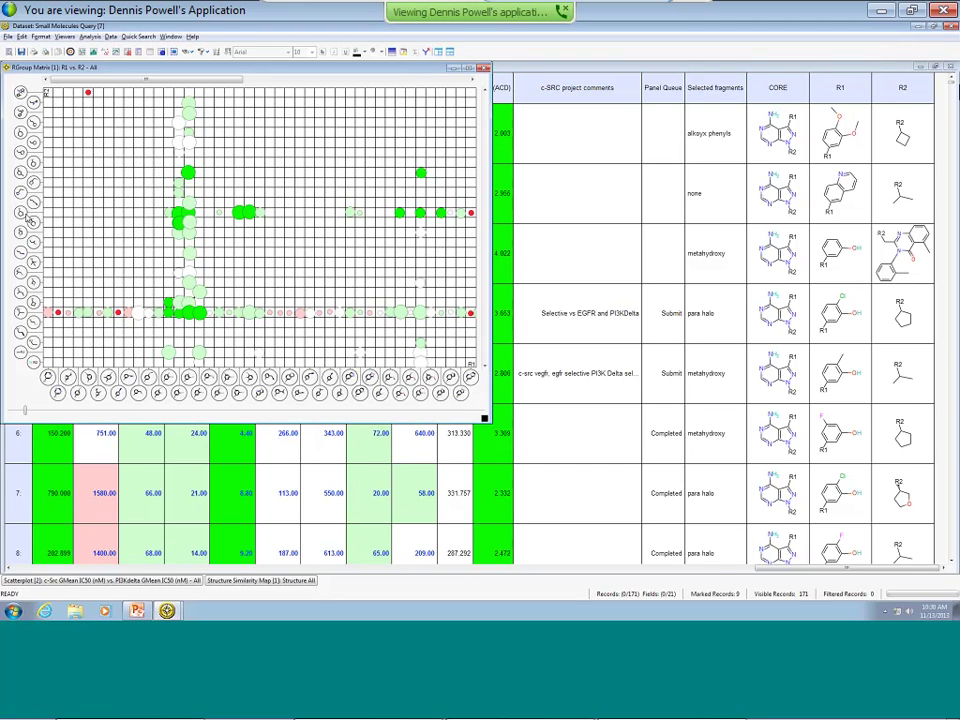
mouse_move(22, 213)
mouse_move(410, 378)
drag(230, 80, 416, 80)
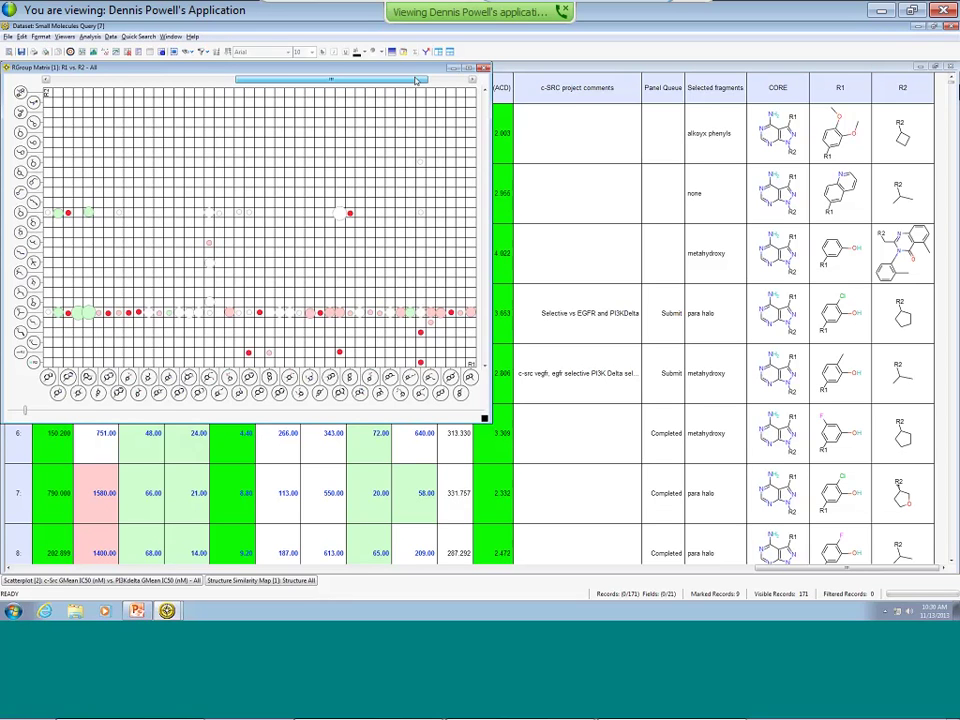
drag(416, 80, 198, 80)
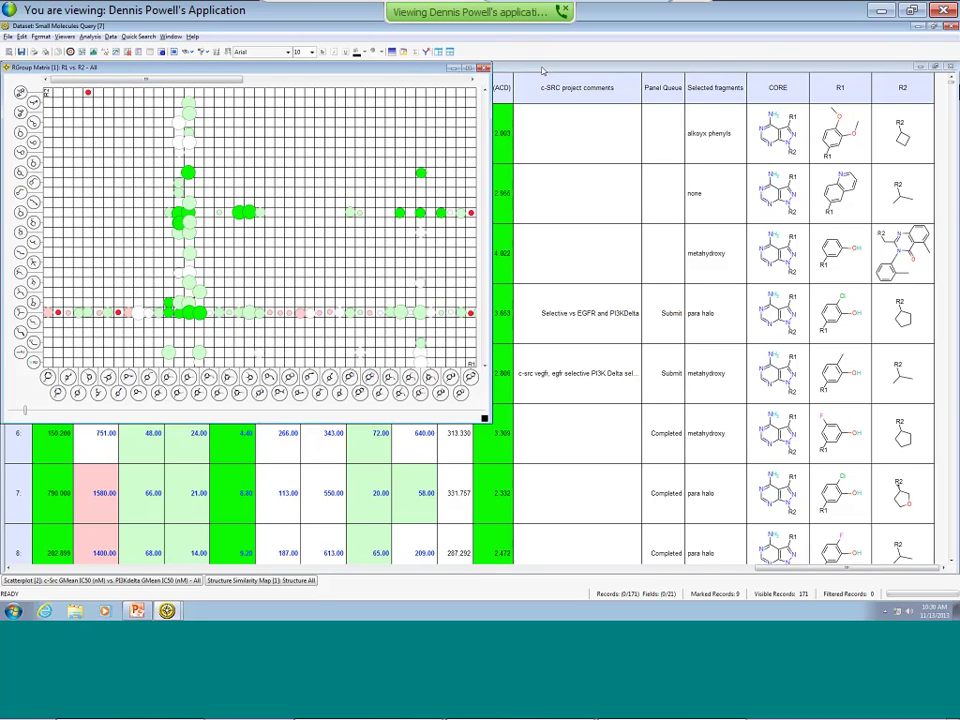
Step: Tile the spreadsheet together with the open plots and reduce the spreadsheet's row height
click(450, 51)
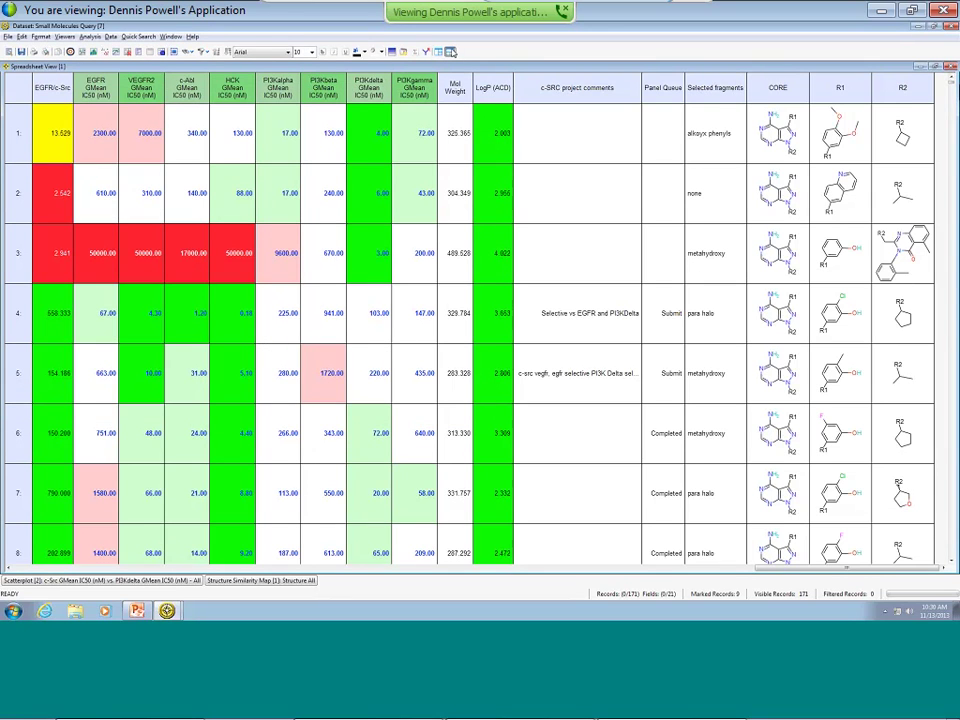
click(450, 51)
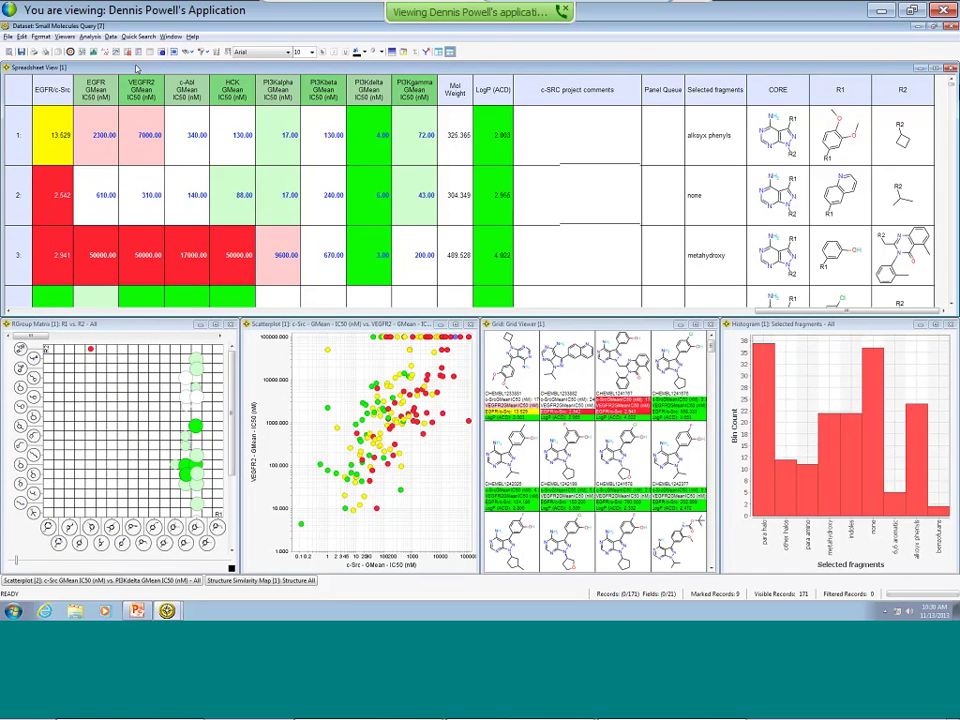
drag(17, 165, 17, 113)
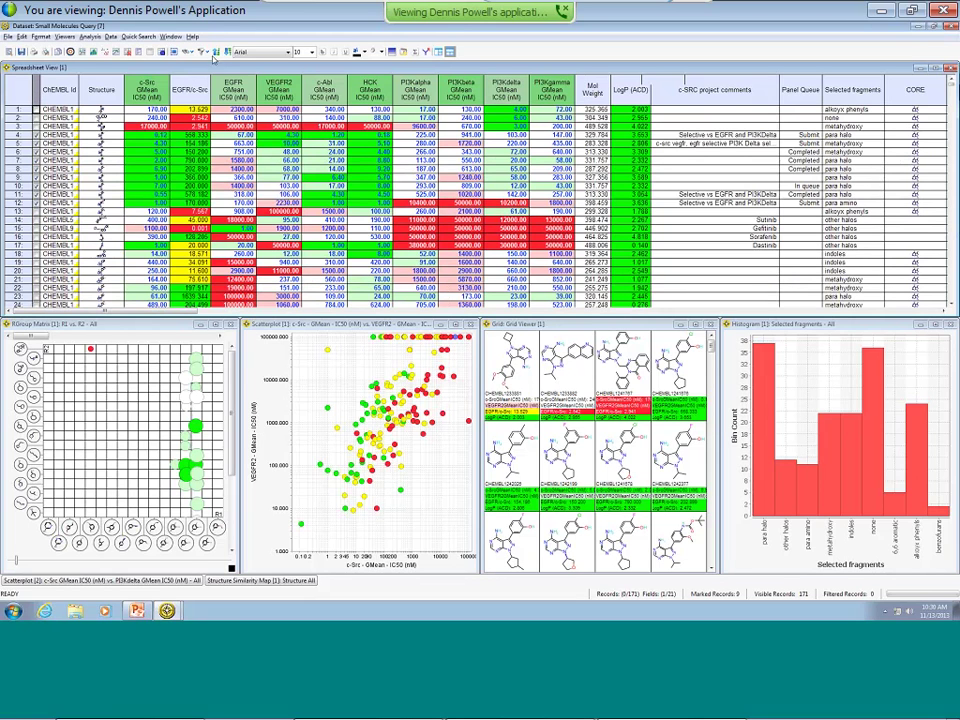
Step: Sort the spreadsheet by the record-marking column and move the marked records to the top
click(227, 52)
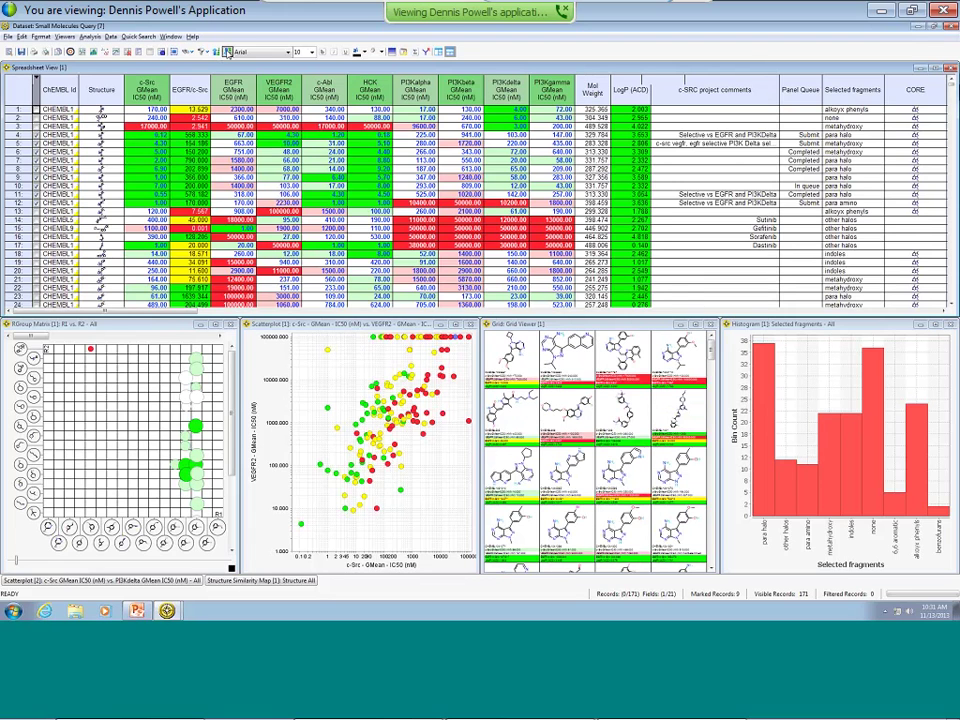
click(216, 53)
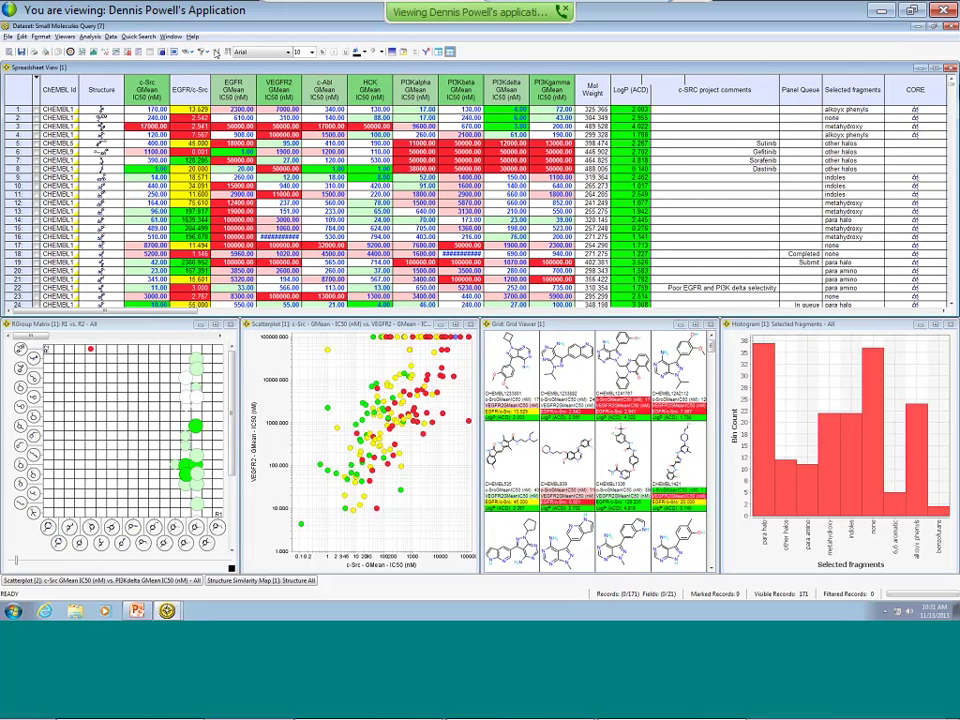
right_click(17, 112)
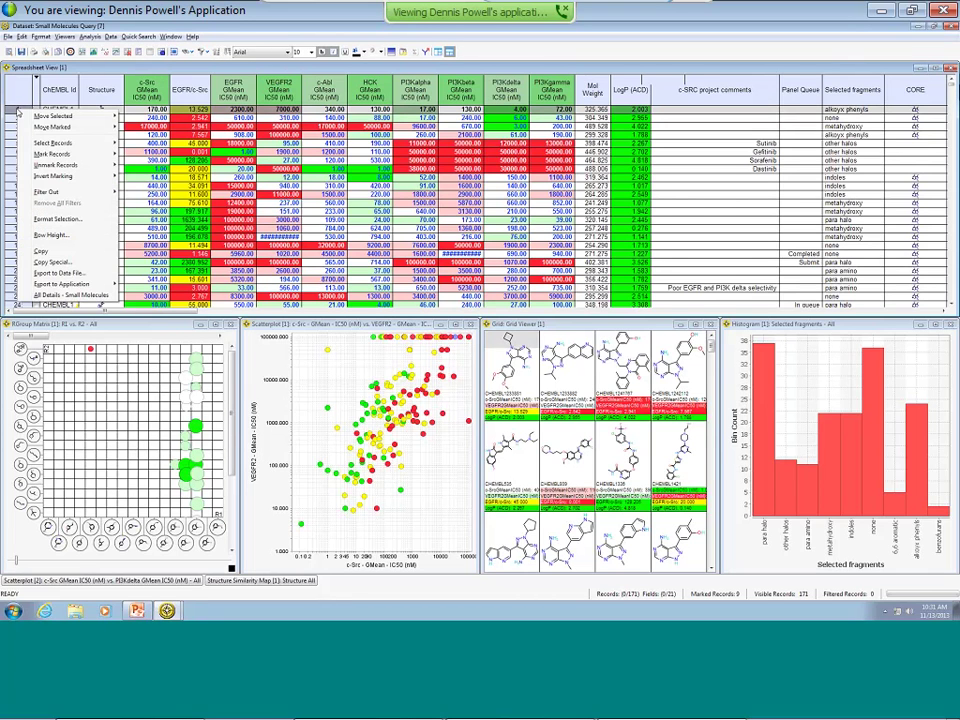
mouse_move(44, 130)
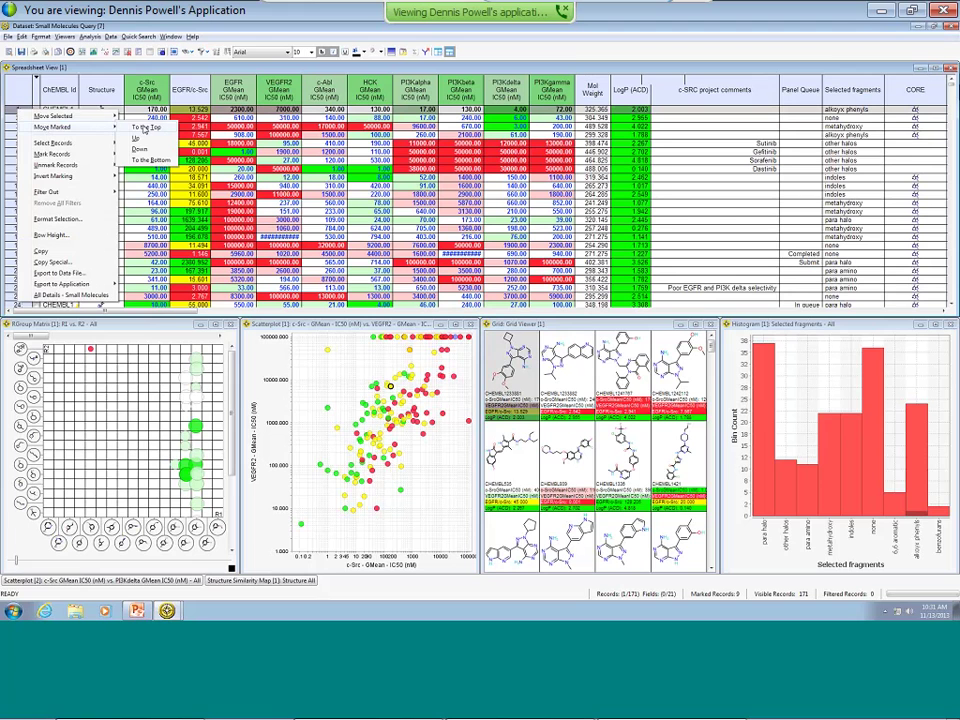
click(141, 128)
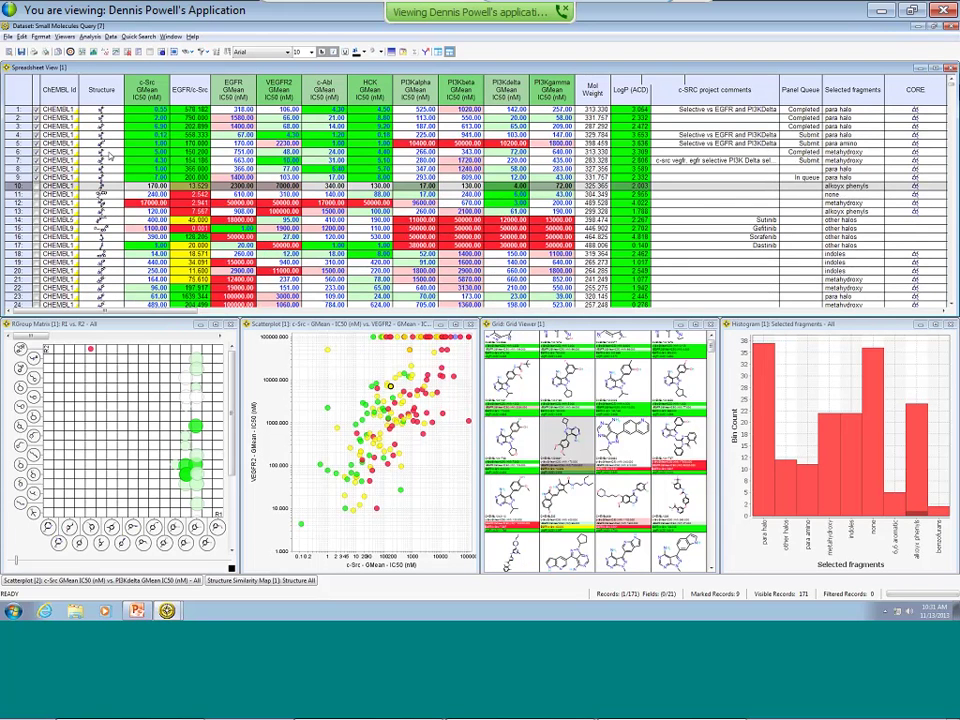
scroll(66, 143, down, 3)
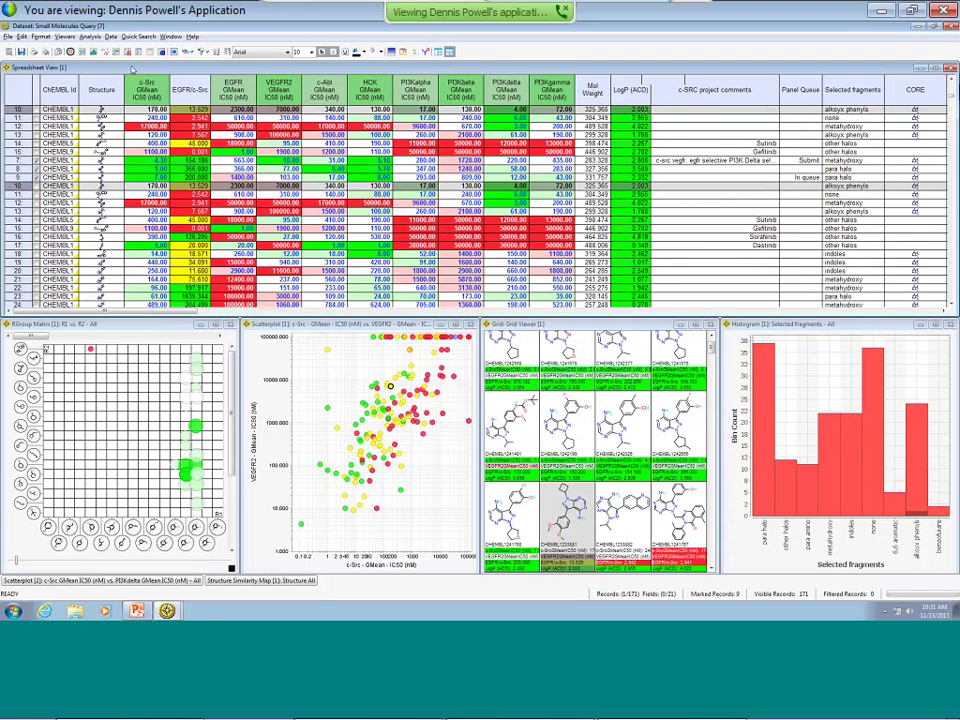
scroll(76, 184, up, 3)
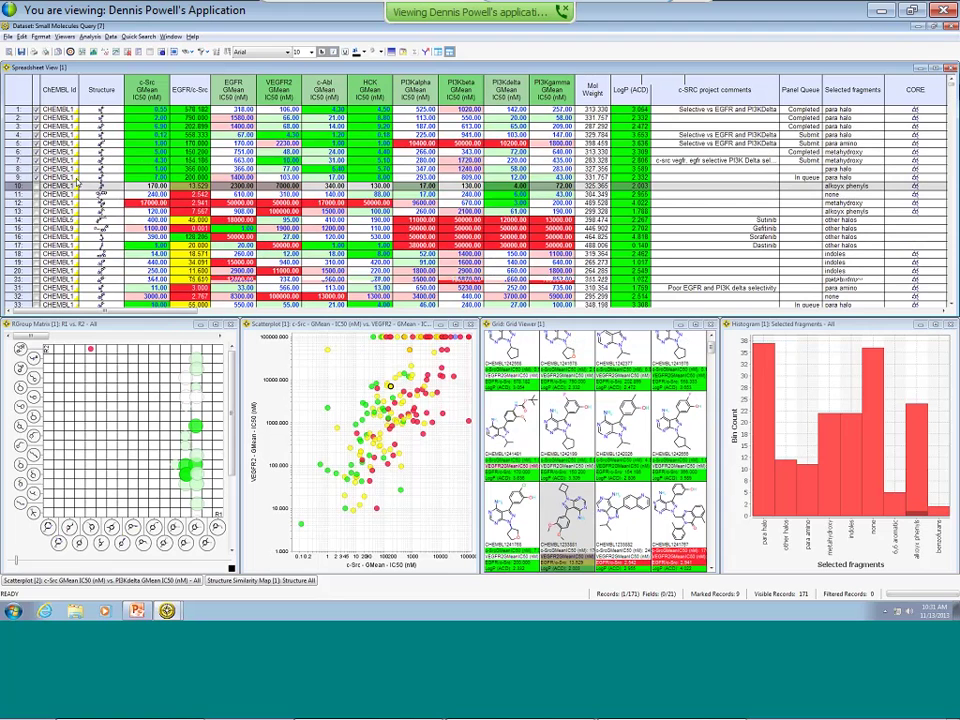
Step: Make the spreadsheet the primary viewer with the nine marked records selected, and enlarge the structures in the R-group matrix
right_click(158, 68)
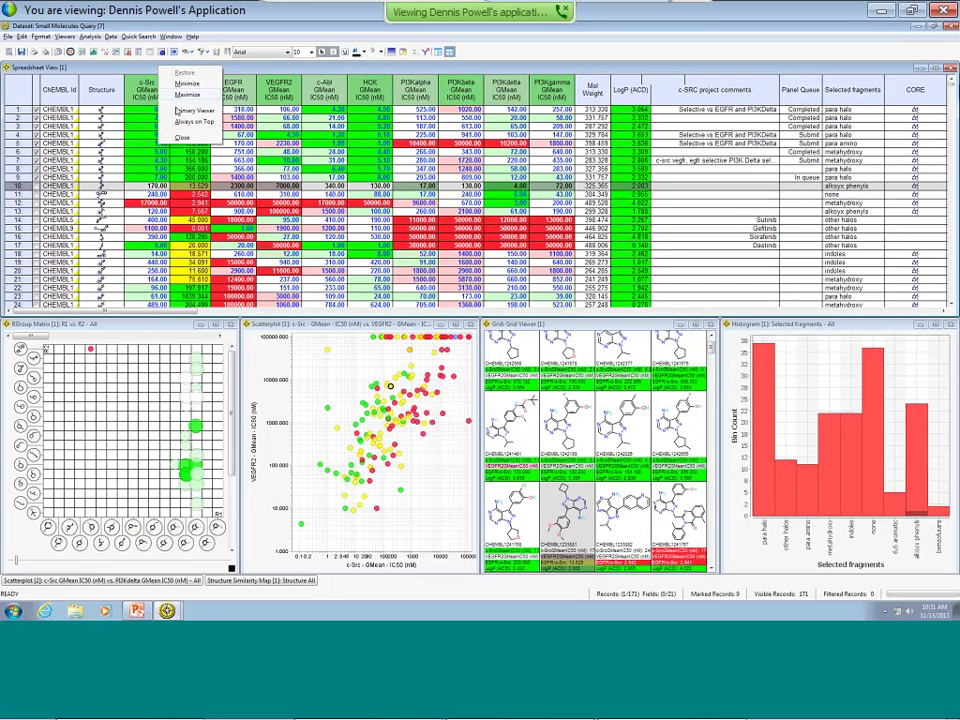
click(180, 111)
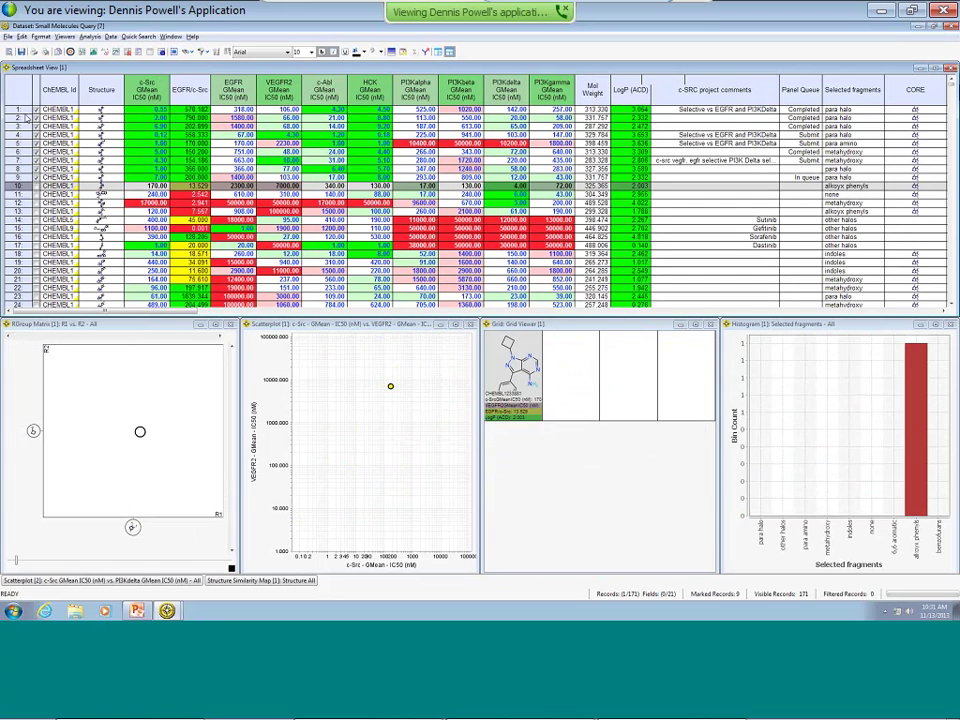
drag(12, 109, 11, 177)
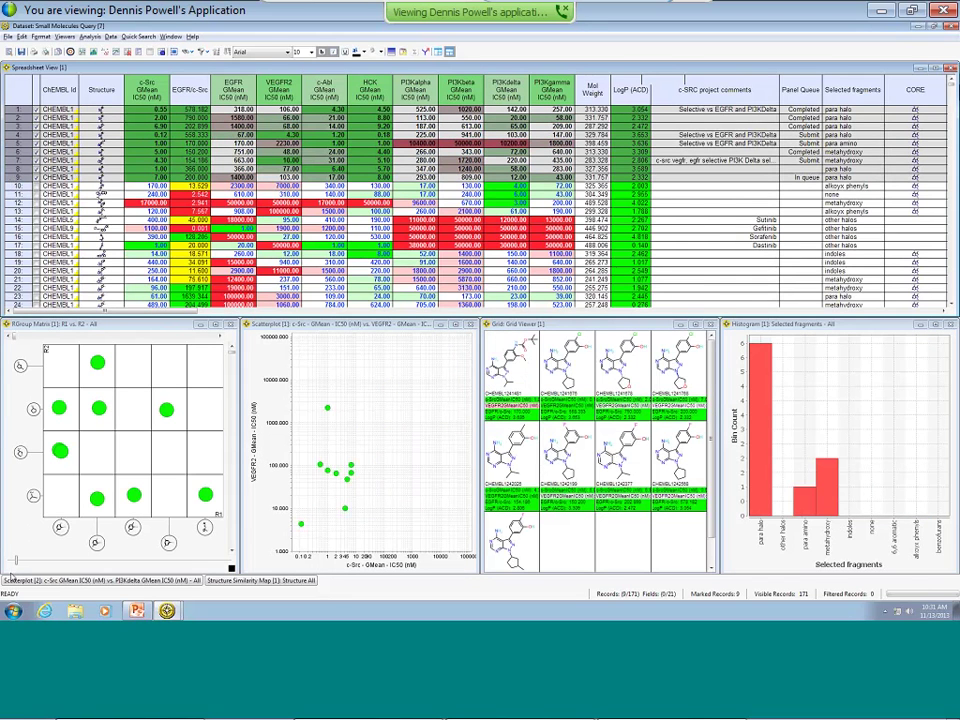
drag(16, 563, 52, 565)
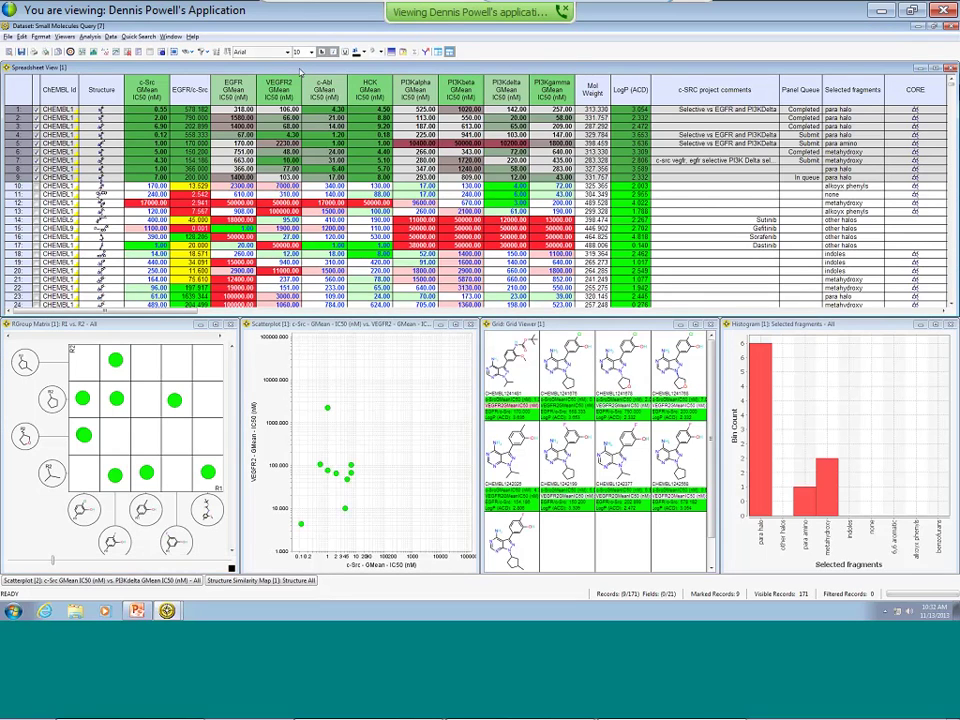
Step: Turn off the spreadsheet's primary viewer mode, and shrink the R-group matrix structures before minimizing that matrix
right_click(300, 70)
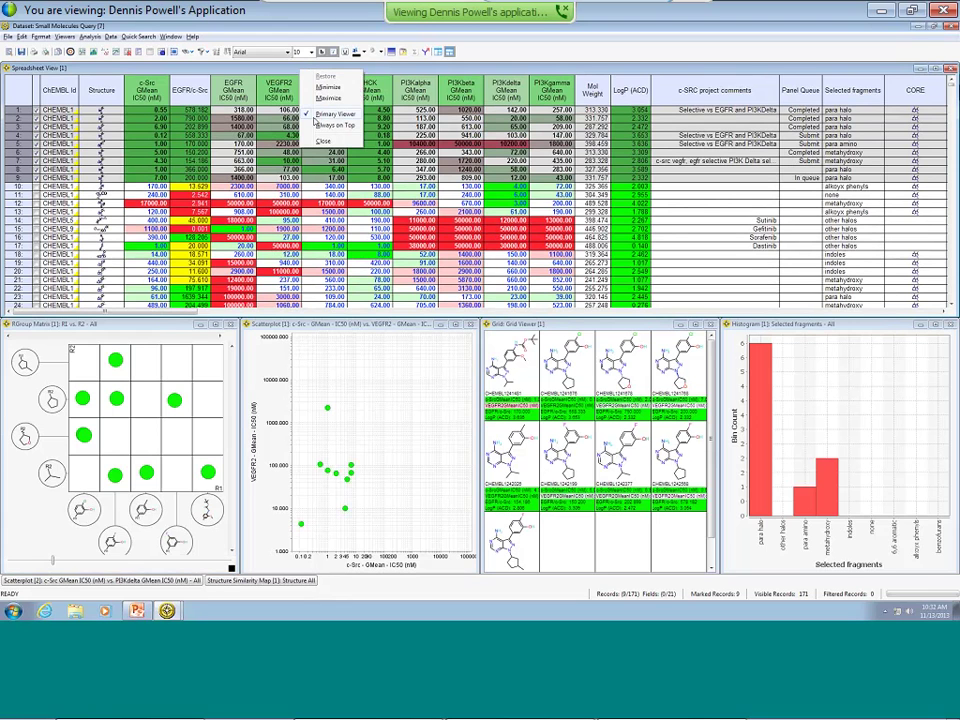
click(320, 114)
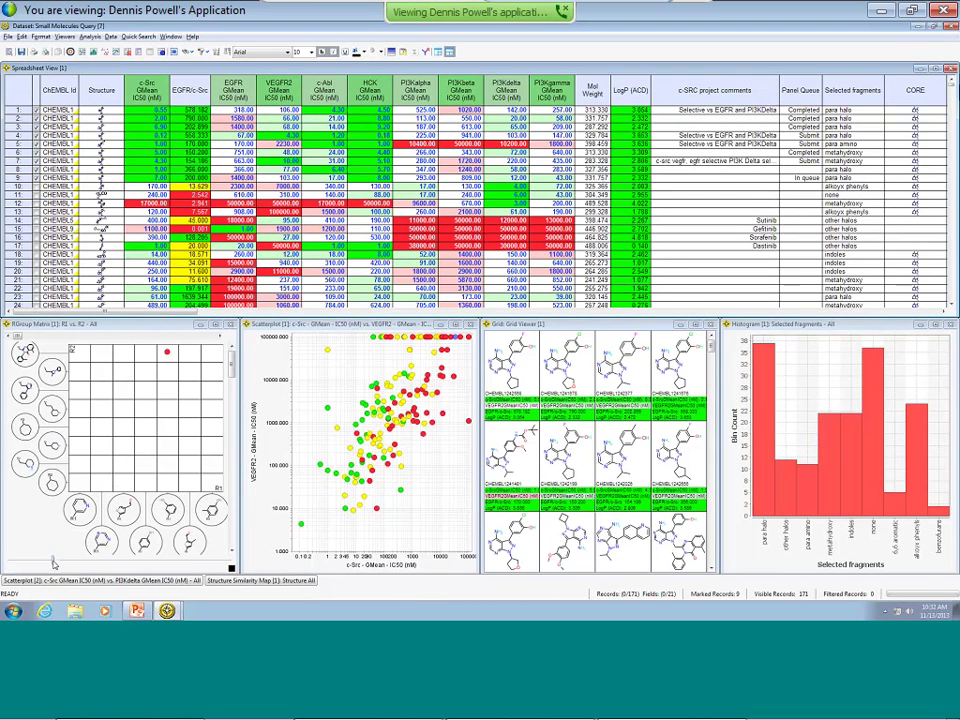
click(20, 560)
click(20, 560)
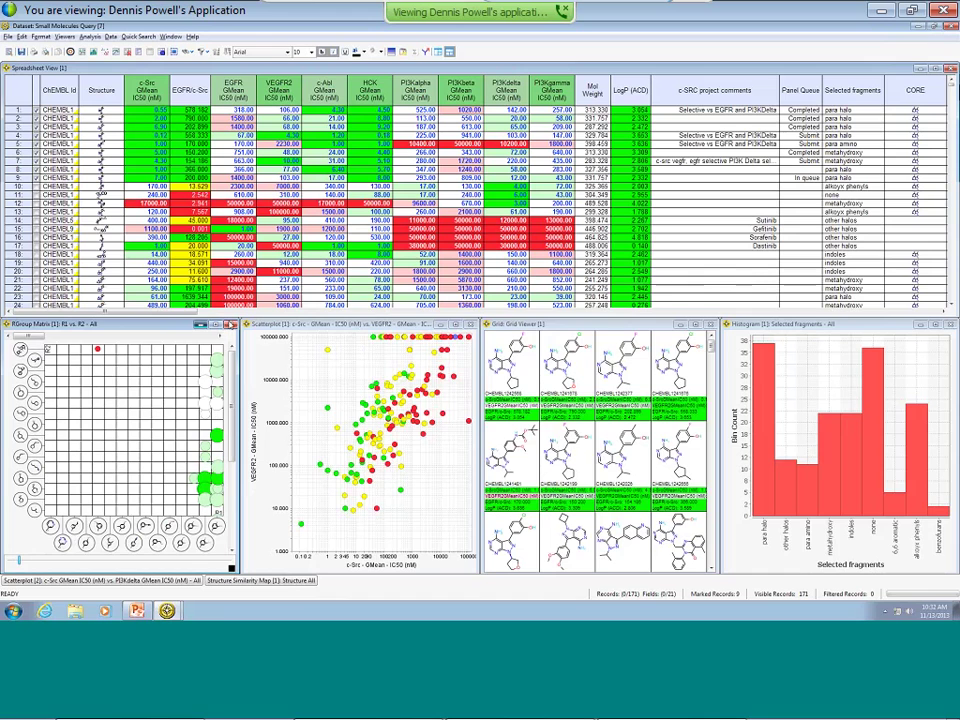
click(231, 325)
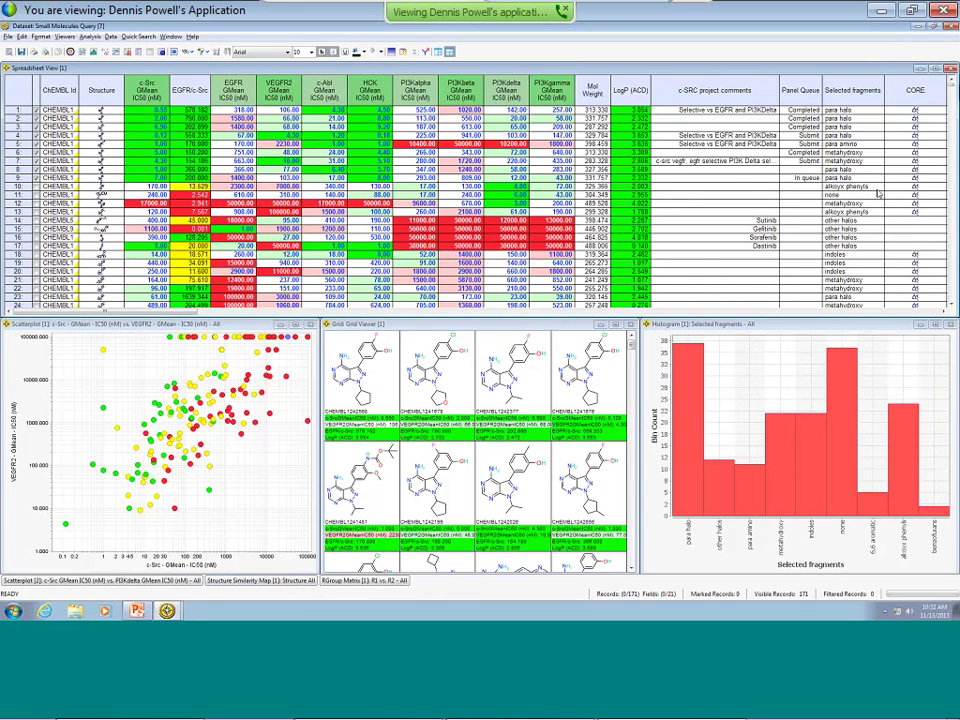
Step: Widen the ChEMBL Id column in the spreadsheet and copy the ChEMBL Id of record 4
scroll(908, 318, right, 5)
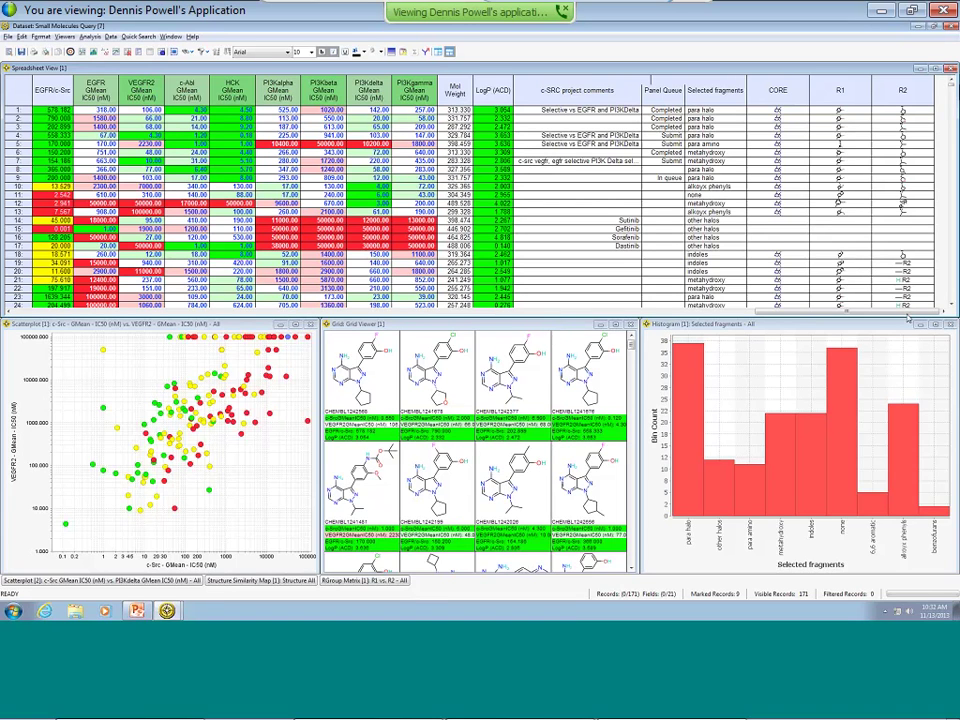
scroll(21, 237, left, 5)
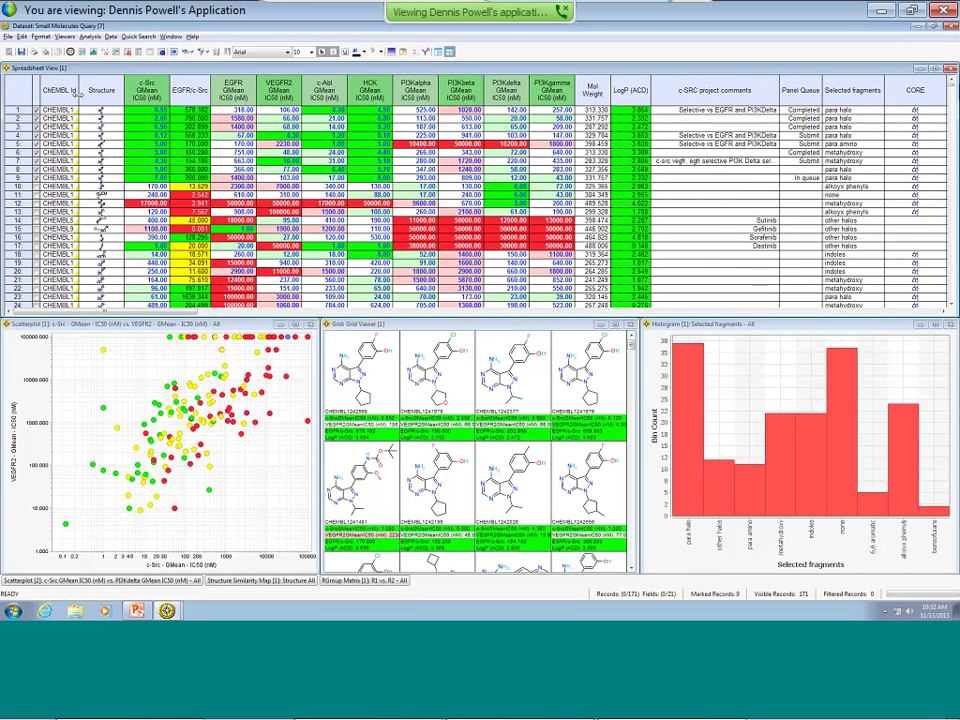
drag(79, 90, 97, 99)
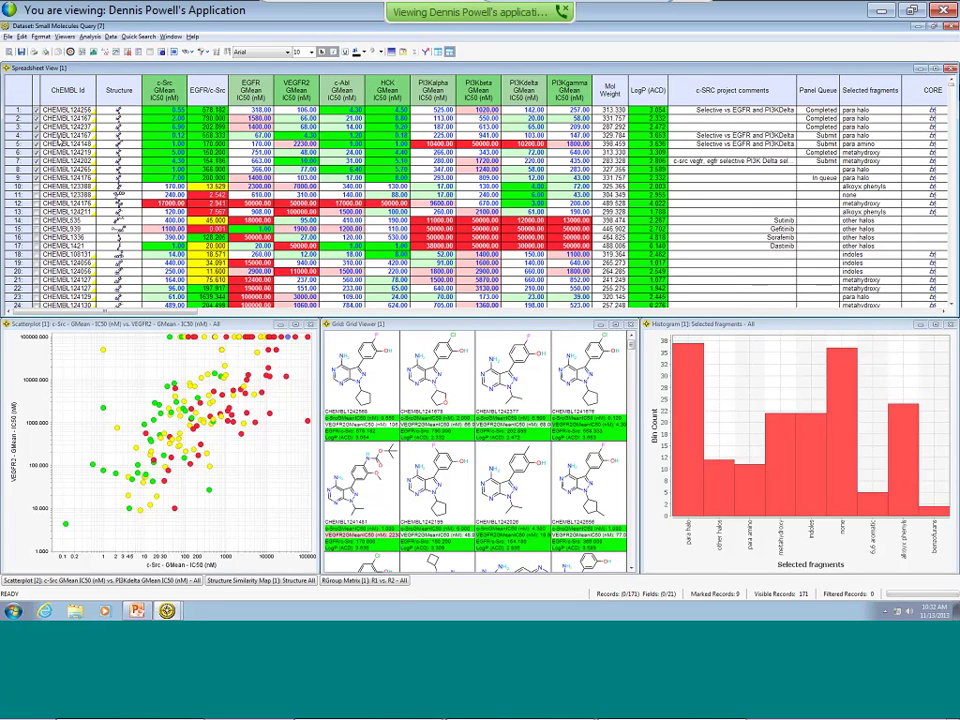
right_click(64, 134)
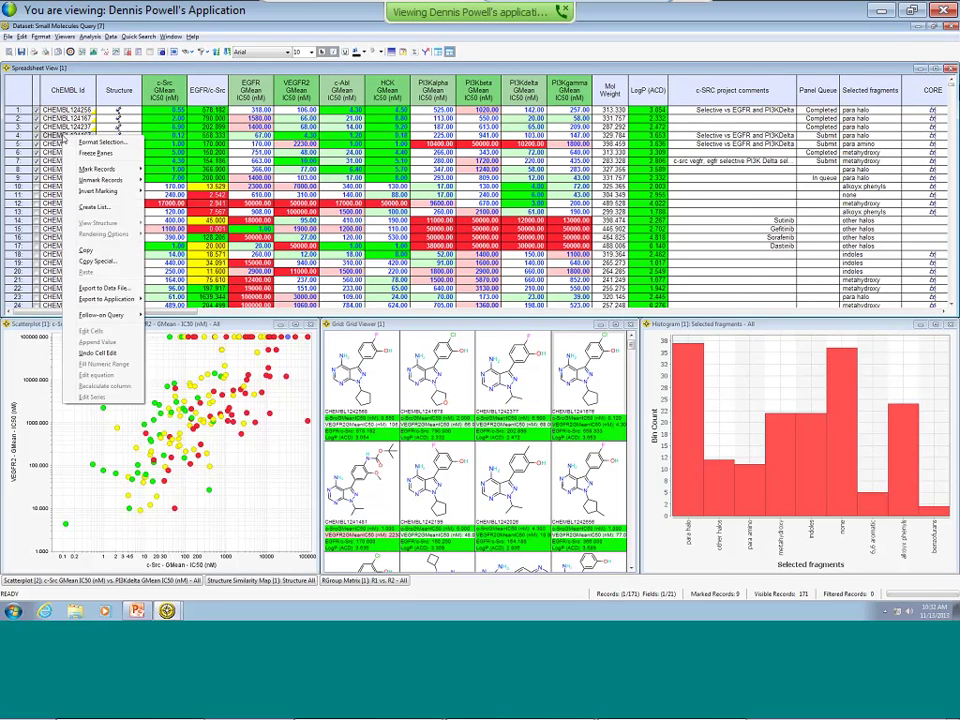
click(90, 252)
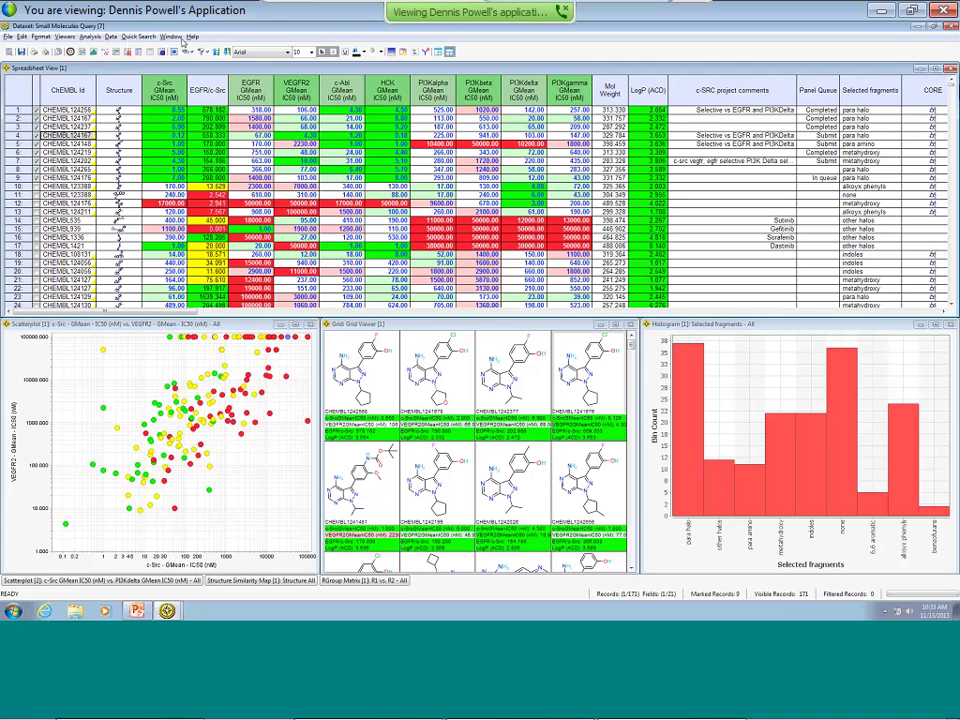
Step: Start adding data to the dataset and add the PSA field from the Small Molecules calculated properties to the query
click(111, 37)
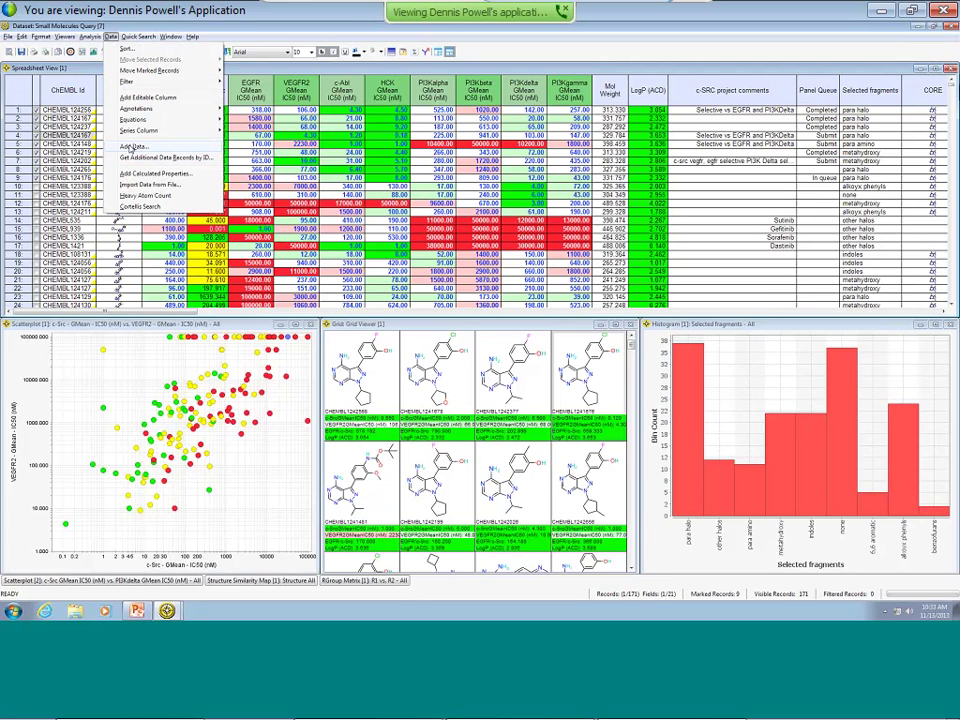
click(132, 147)
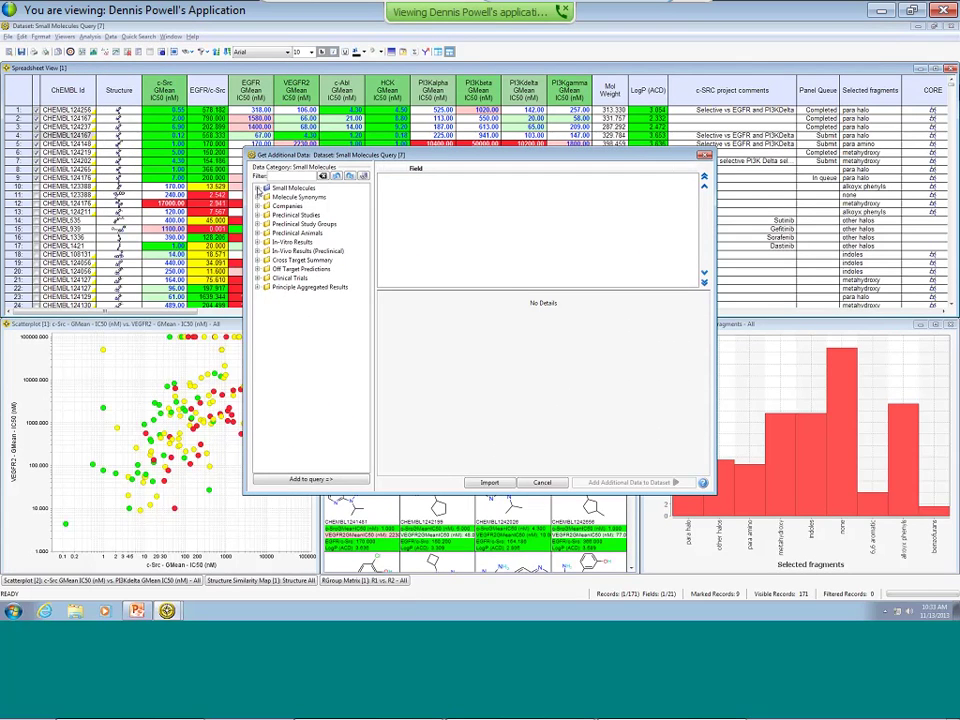
click(258, 189)
click(268, 215)
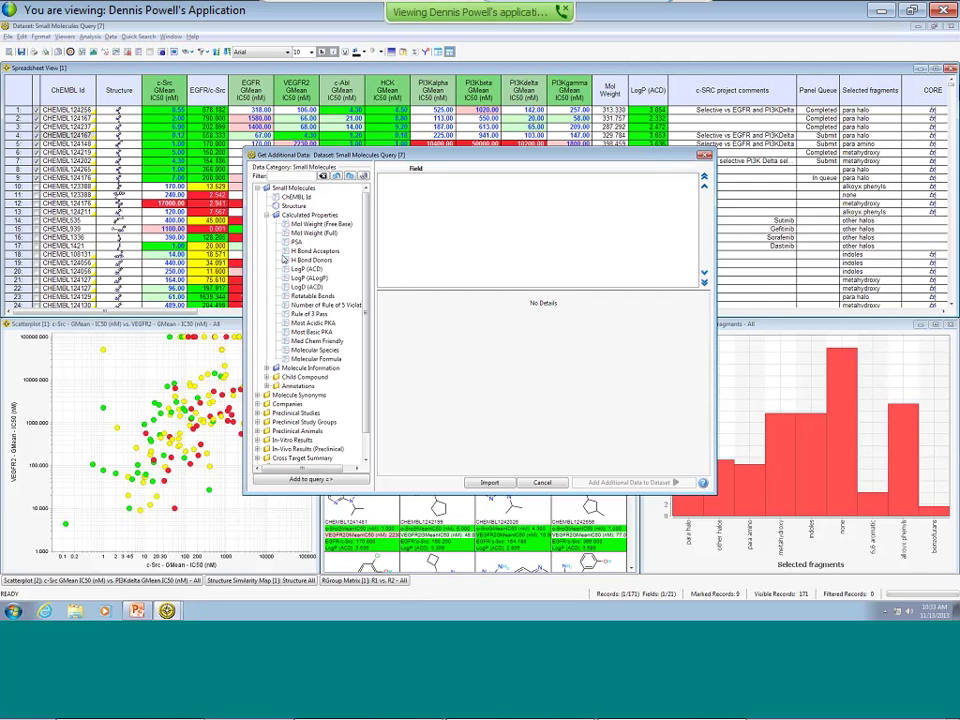
click(287, 243)
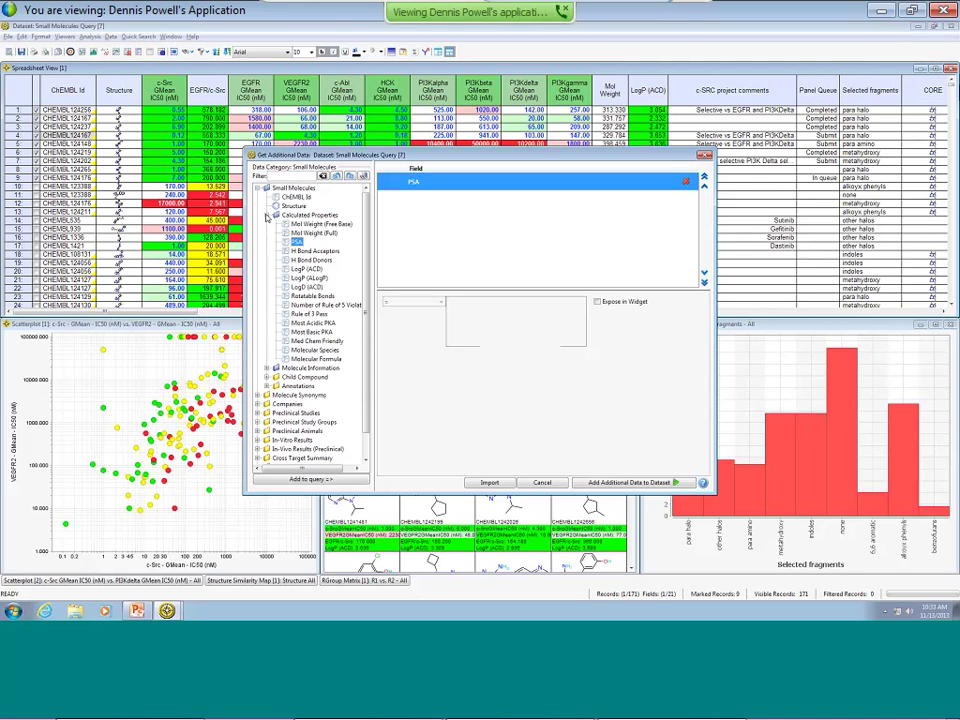
Step: Examine the available fields under the Oncology Project annotations and the in-vitro enzyme kinase results
click(266, 216)
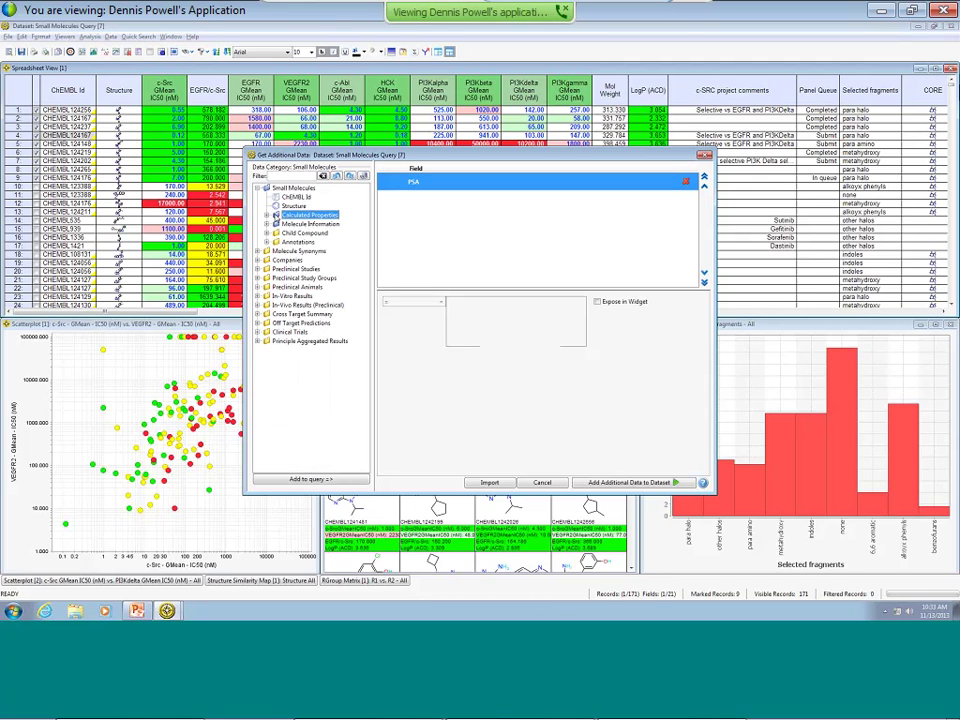
click(266, 243)
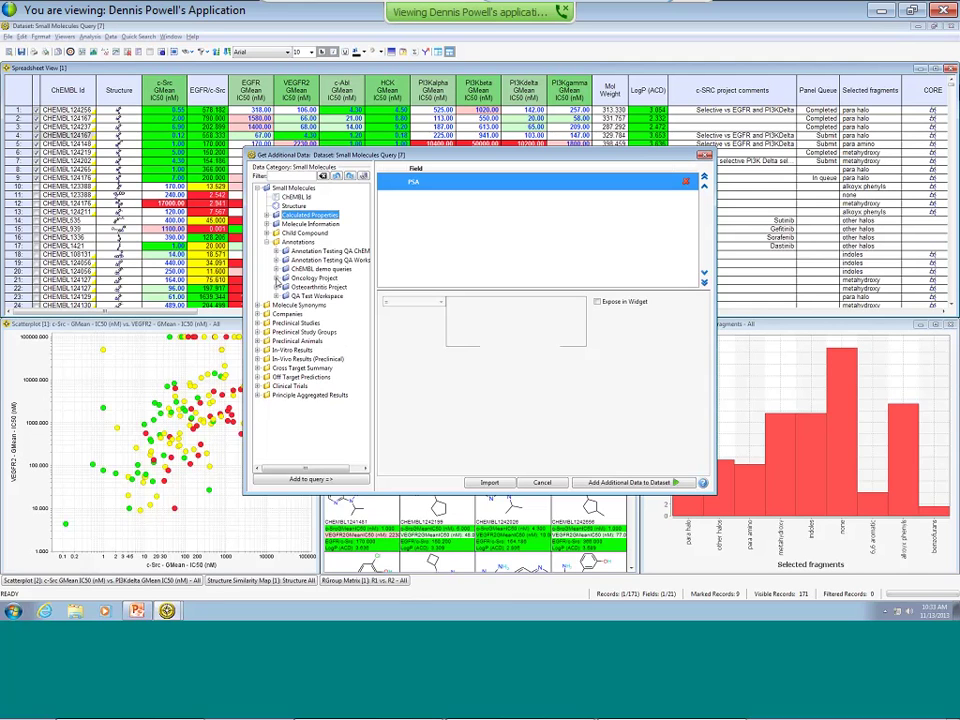
click(276, 279)
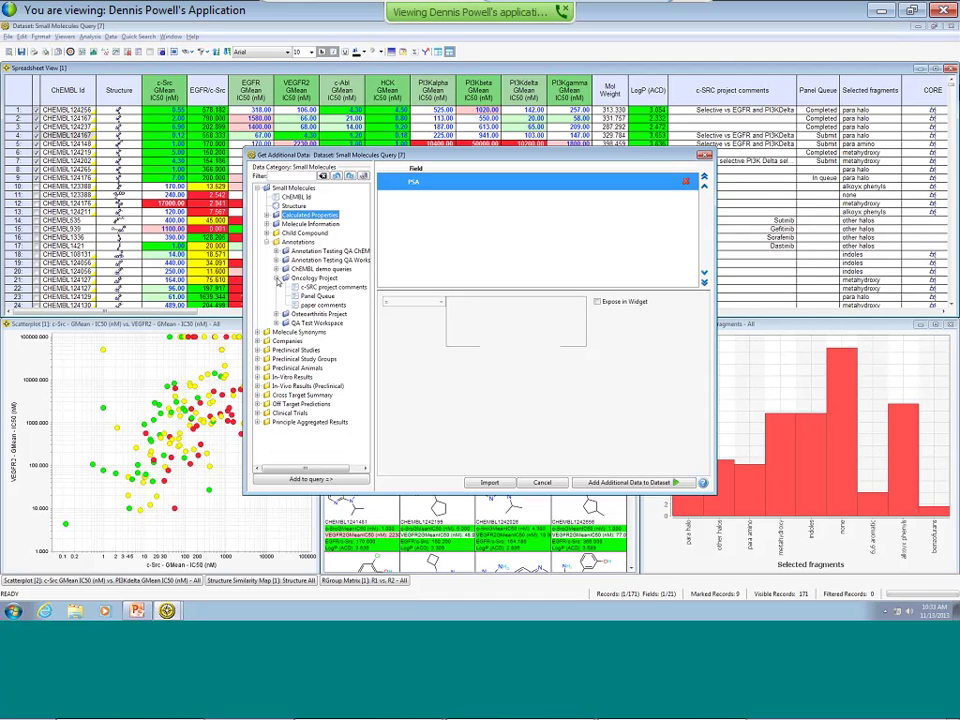
click(277, 280)
click(268, 243)
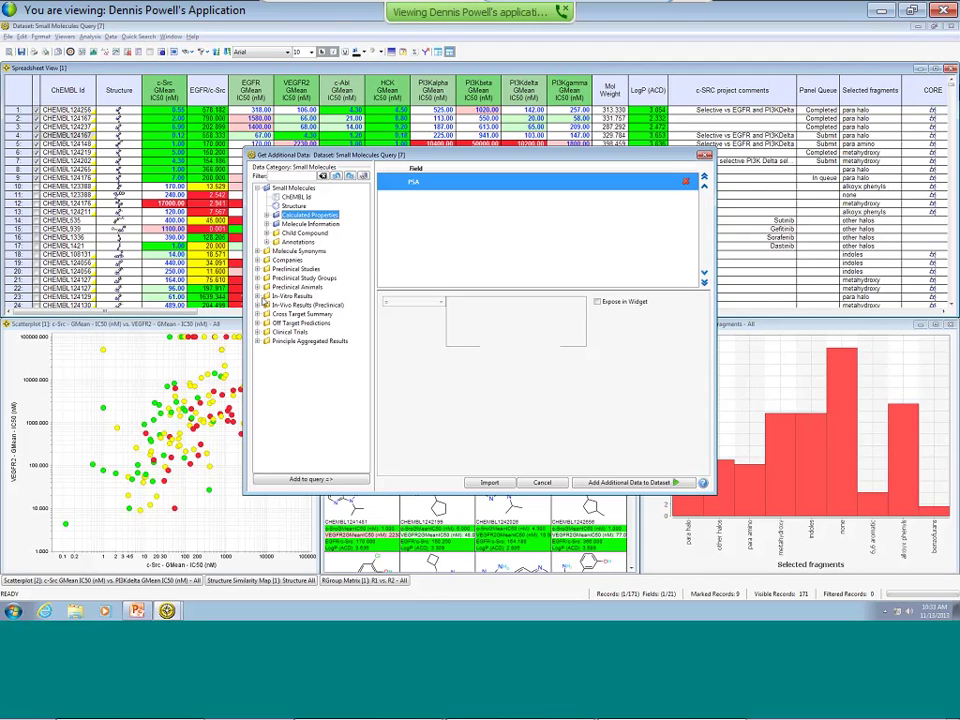
click(258, 297)
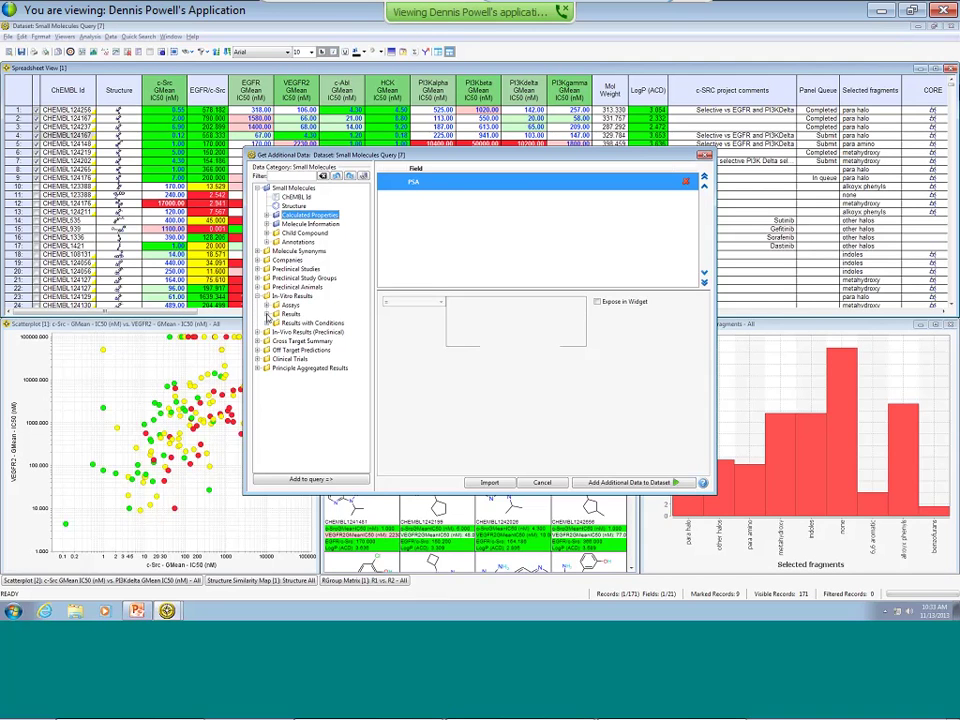
click(267, 314)
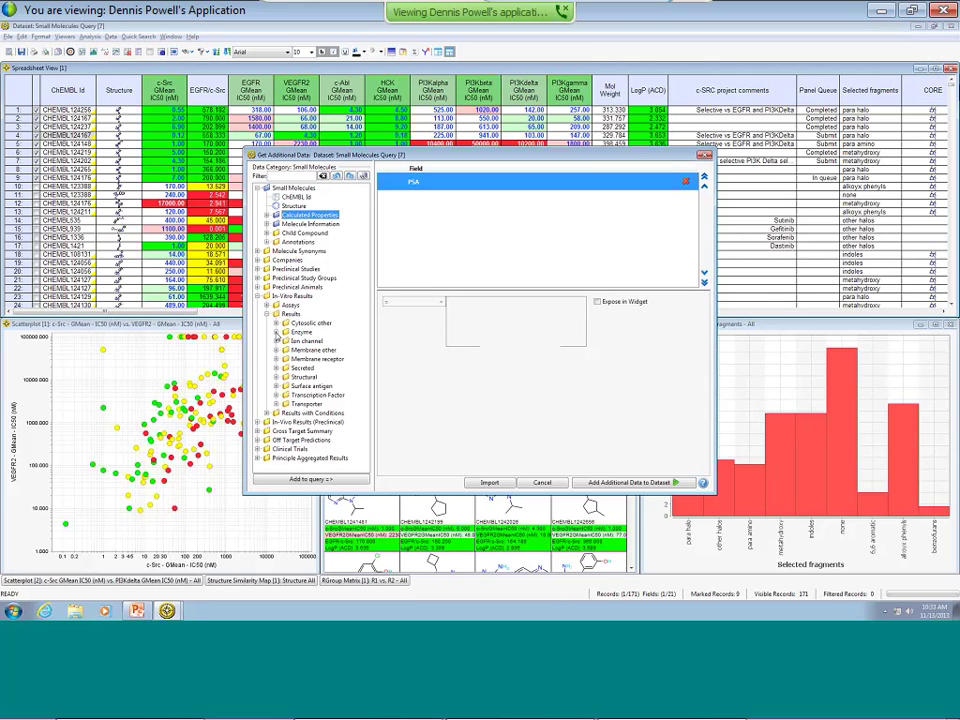
click(276, 332)
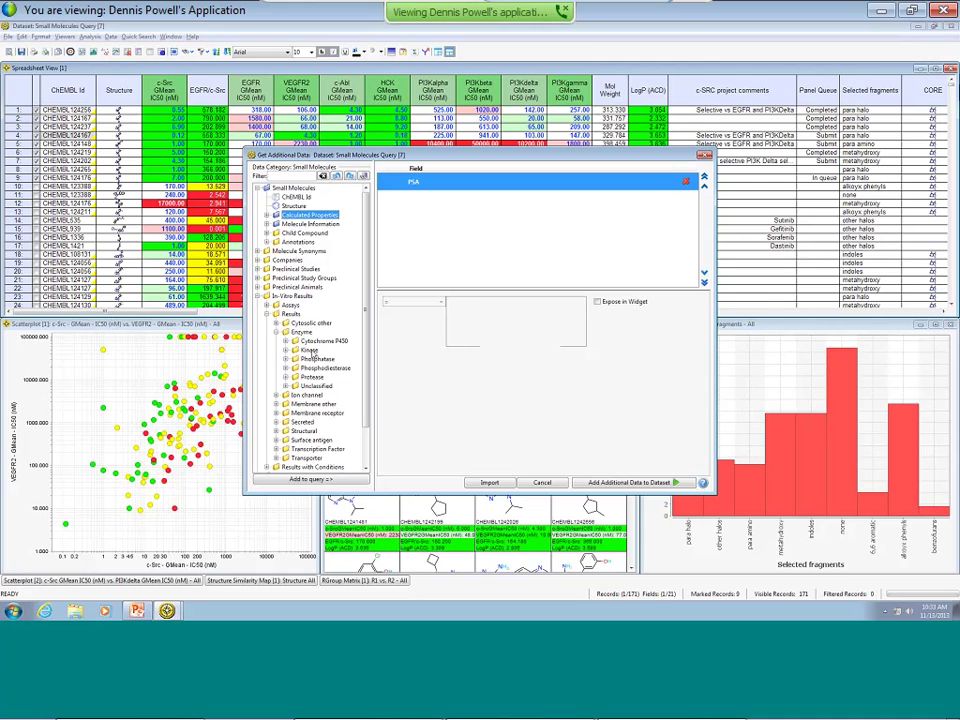
click(286, 351)
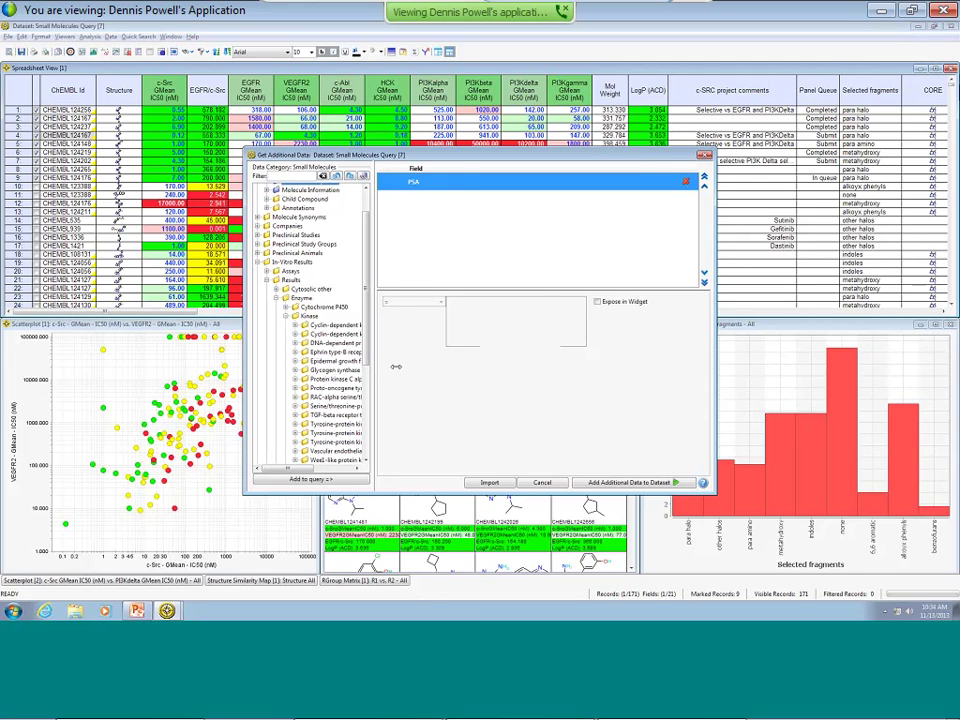
drag(372, 373, 420, 366)
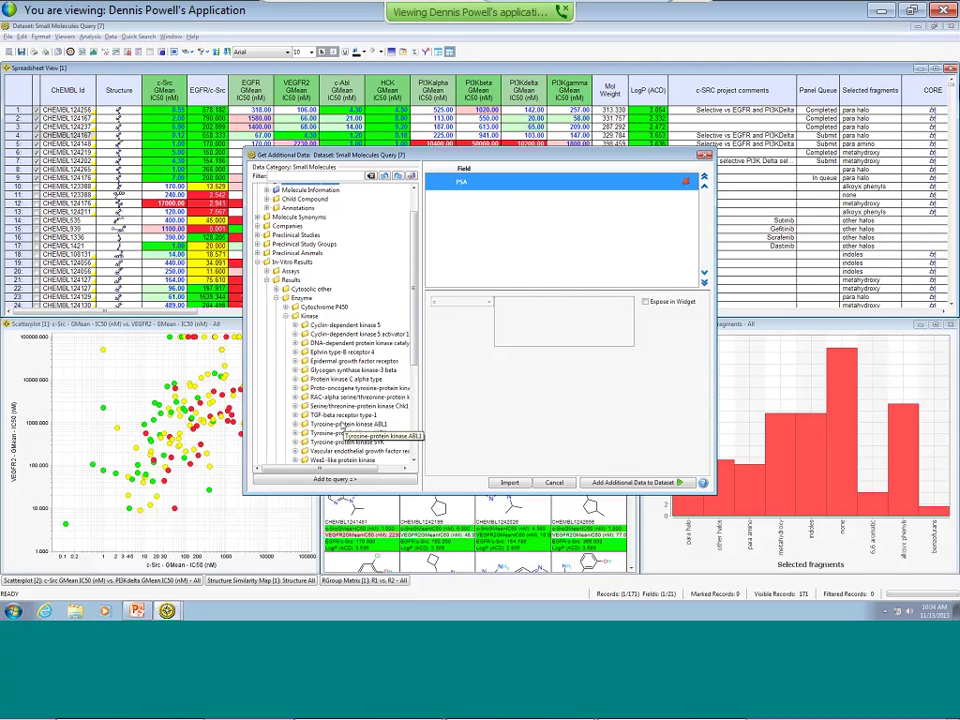
click(286, 316)
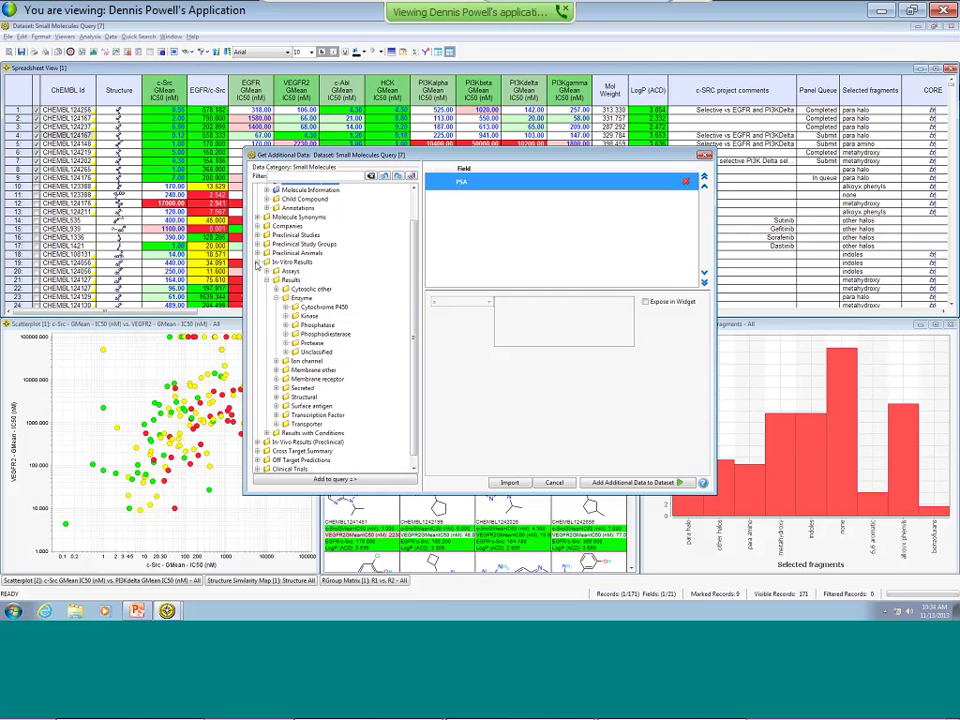
click(257, 262)
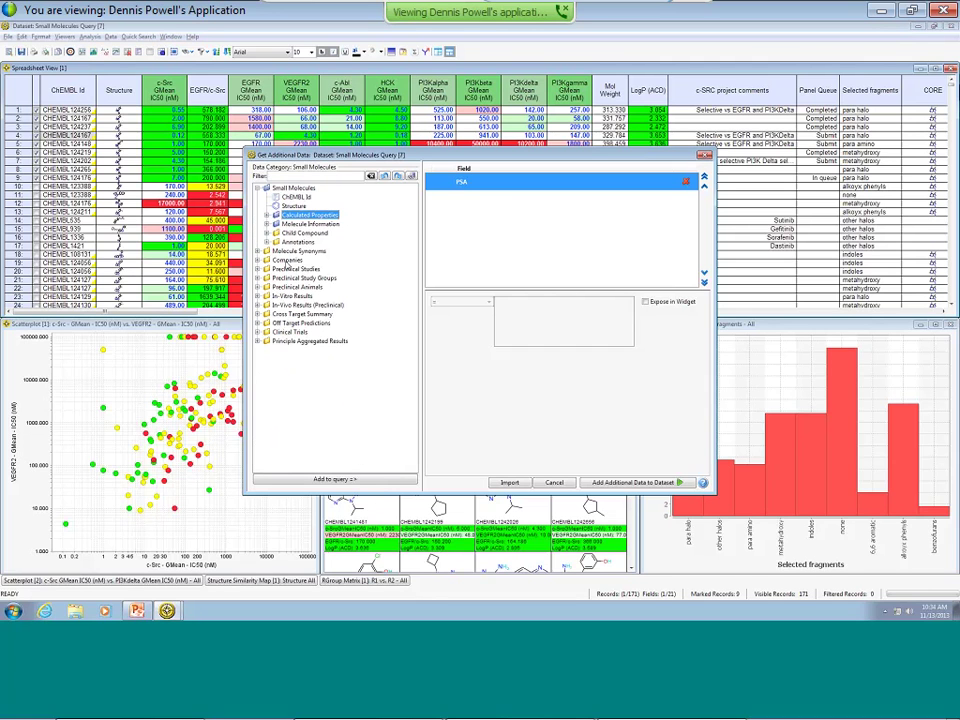
Step: Filter the available data fields to the assays for the compound CHEMBL1241676
click(410, 177)
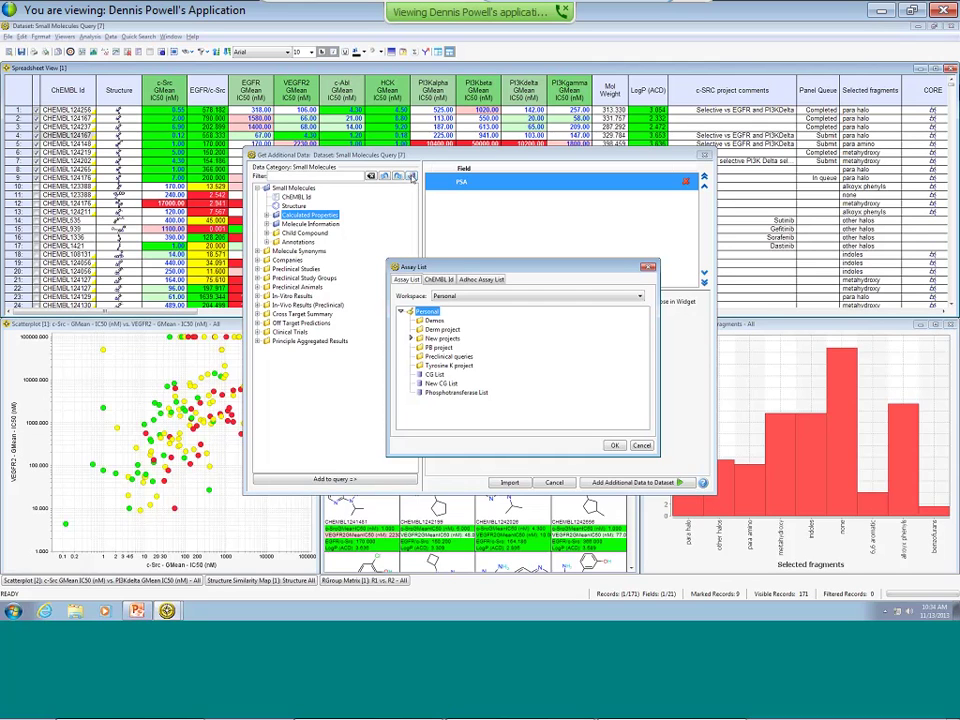
click(439, 279)
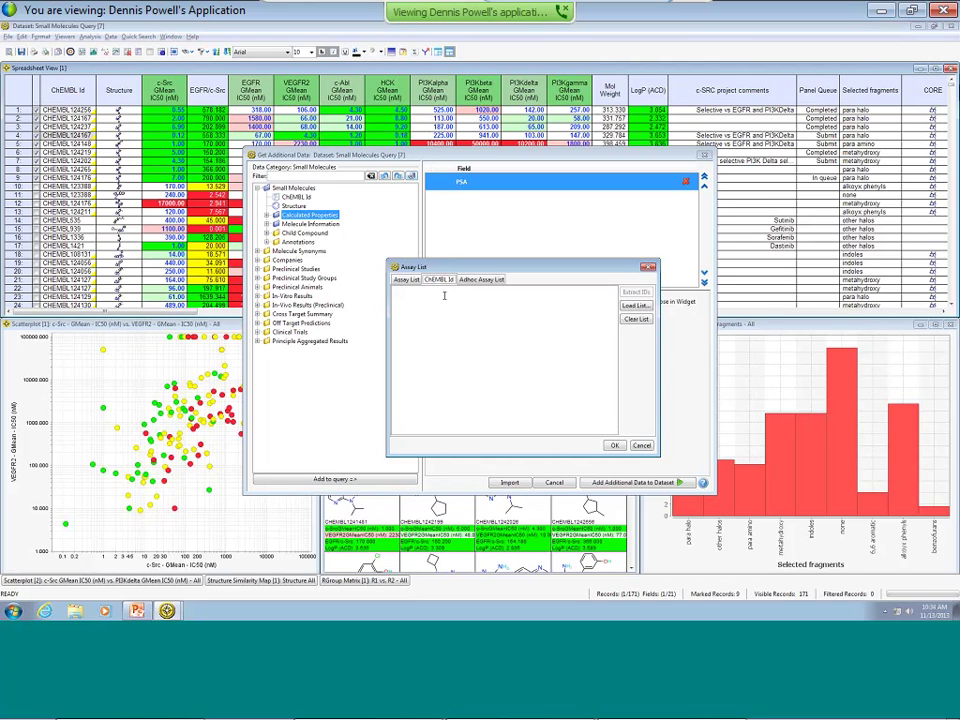
text(CHEMBL1241676)
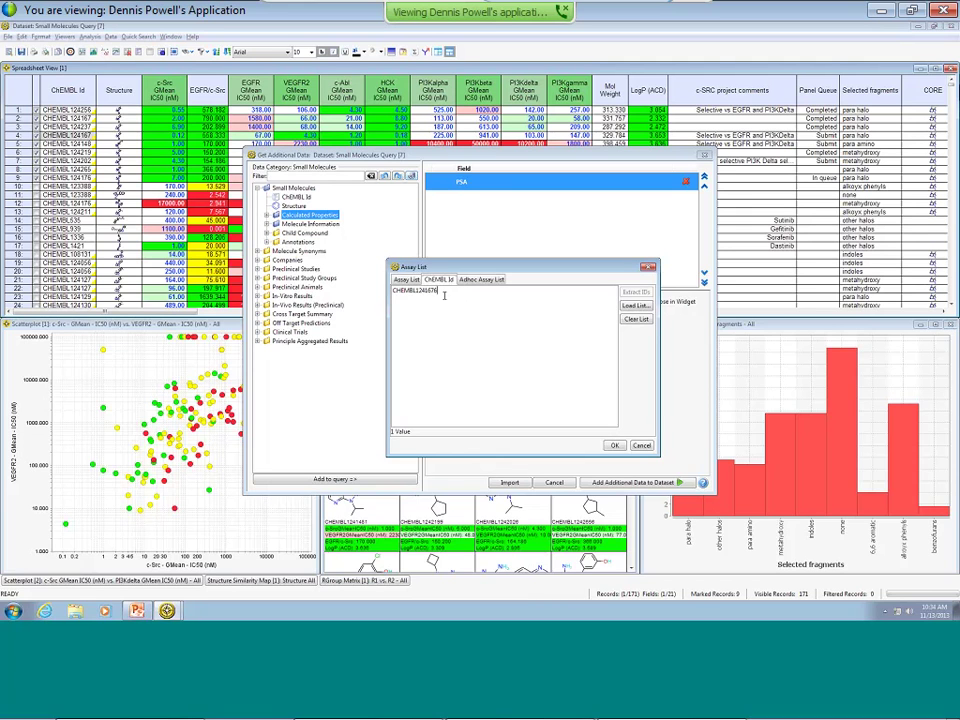
click(615, 446)
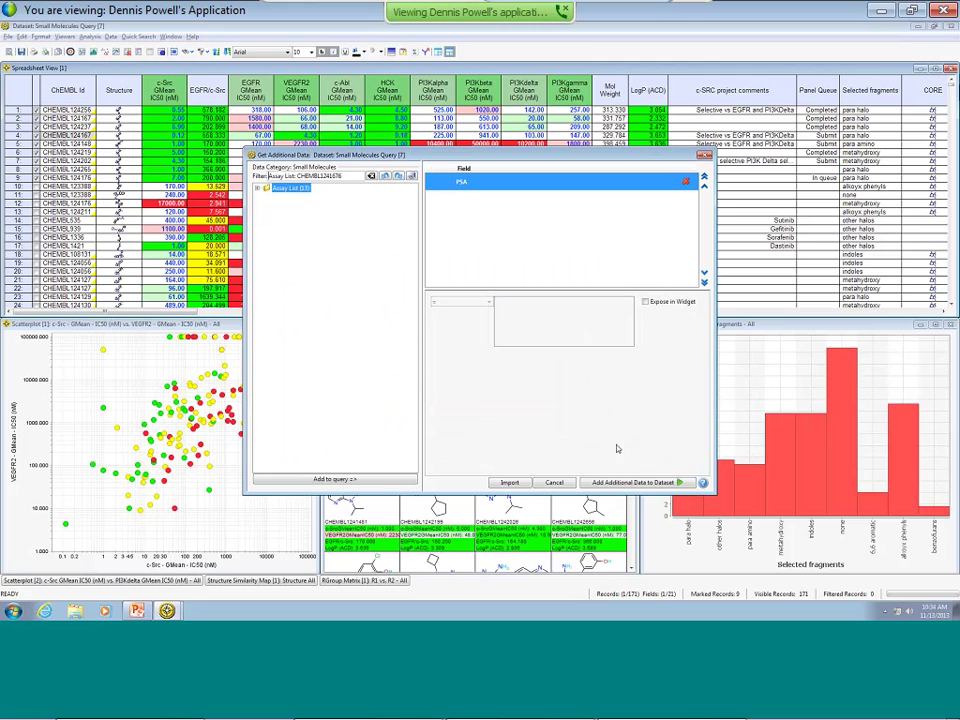
Step: Add the IC50 result of the recombinant mTOR phosphotransfer inhibition assay from the assay list to the query
click(258, 189)
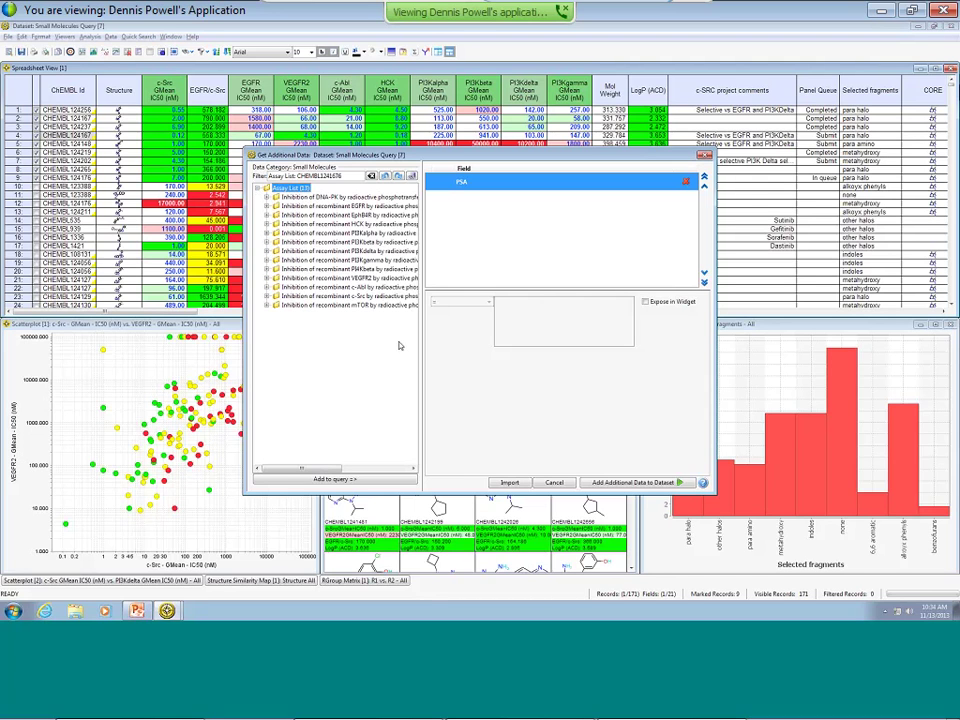
drag(418, 372, 518, 374)
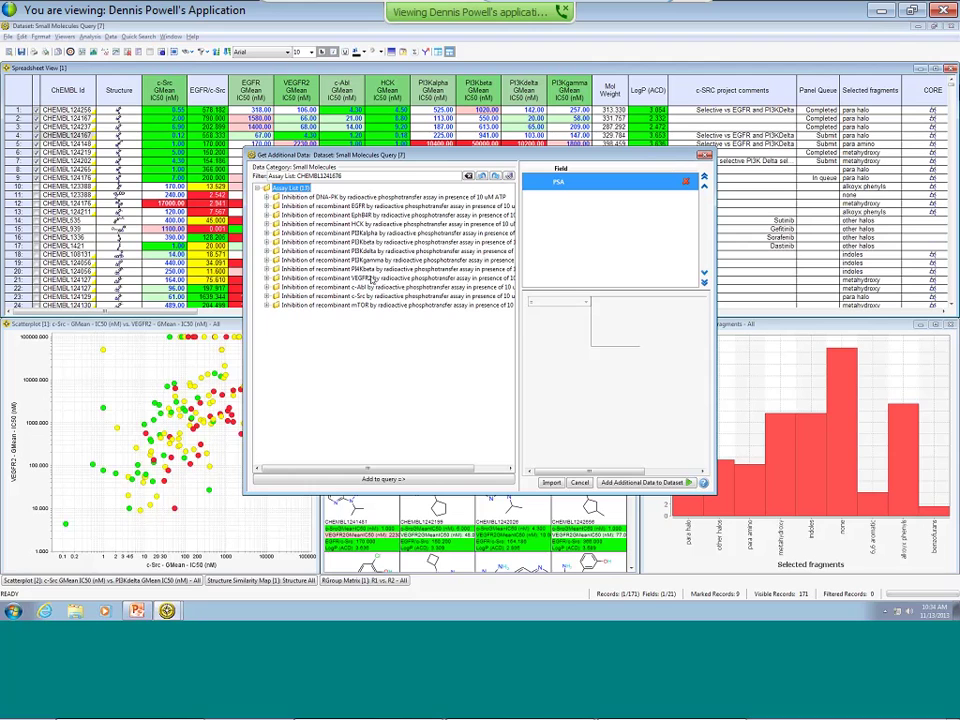
click(267, 306)
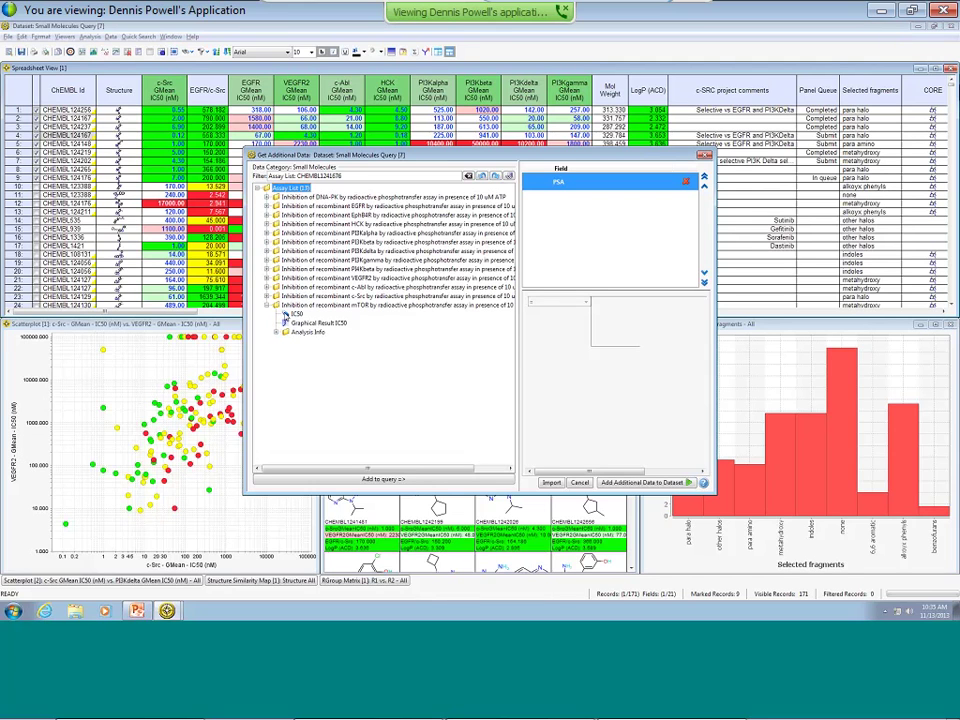
double_click(287, 315)
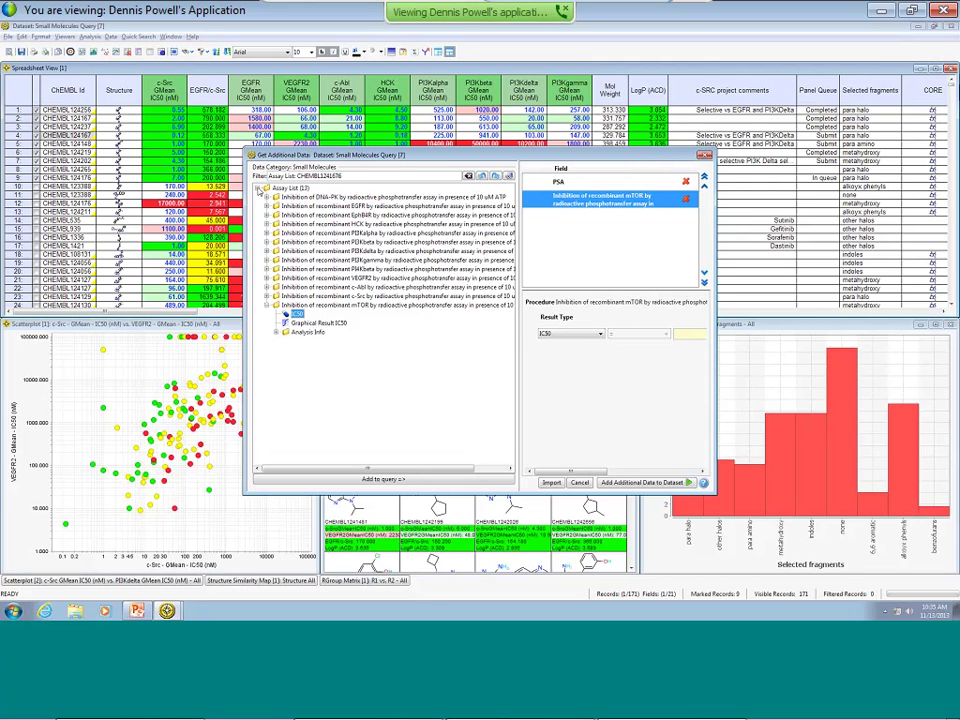
Step: Clear the field filter, add Study Title from Preclinical Studies to the query, and add the additional data to the dataset
click(266, 188)
click(468, 176)
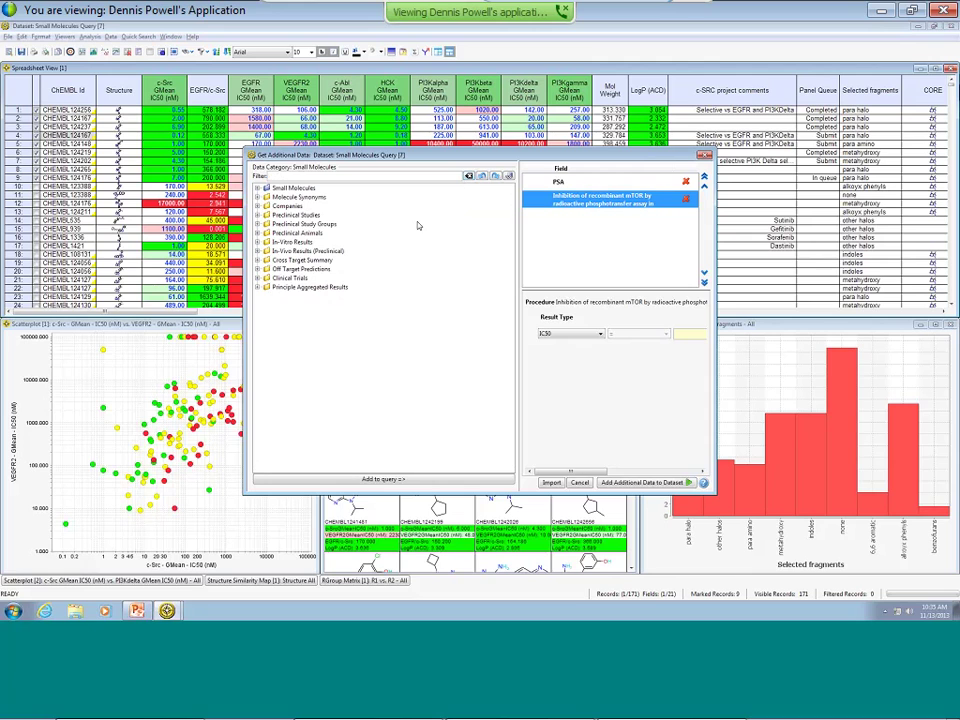
click(257, 216)
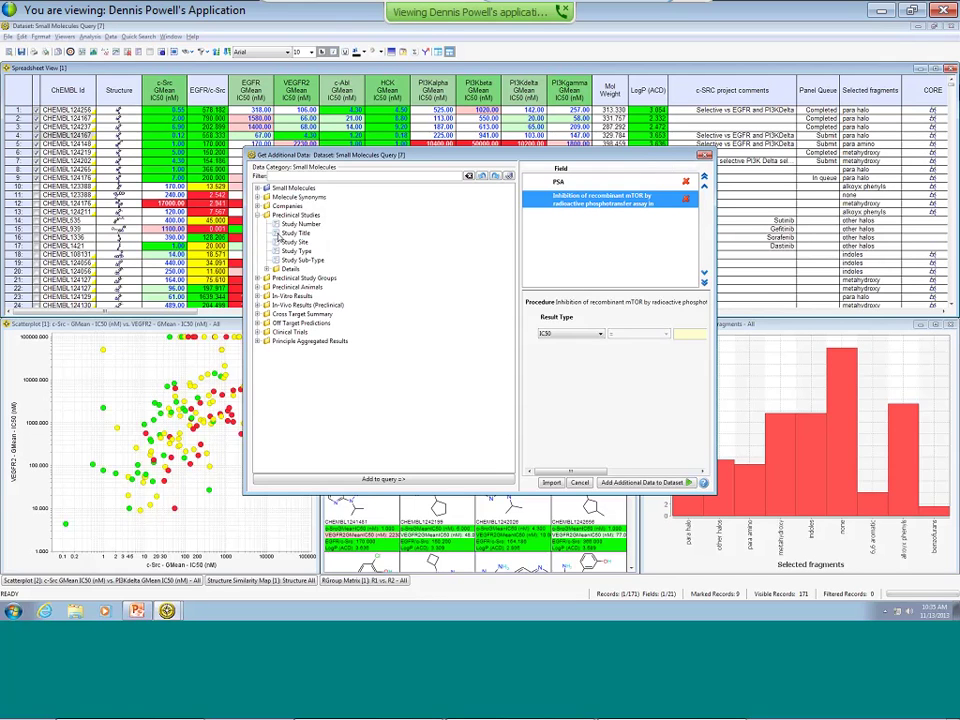
double_click(290, 233)
drag(518, 348, 424, 348)
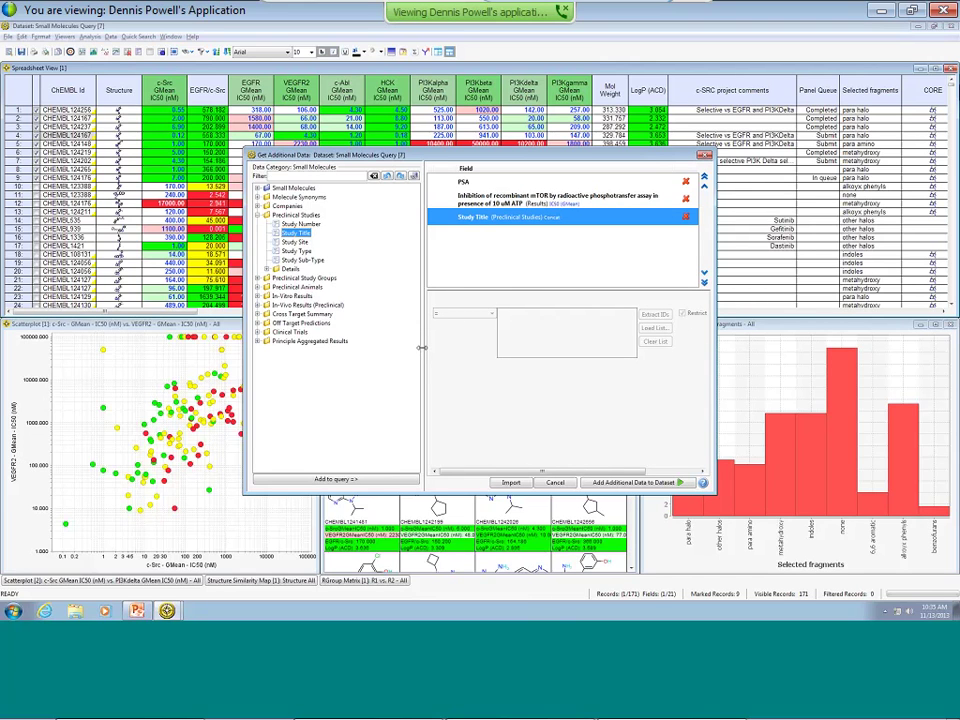
click(638, 483)
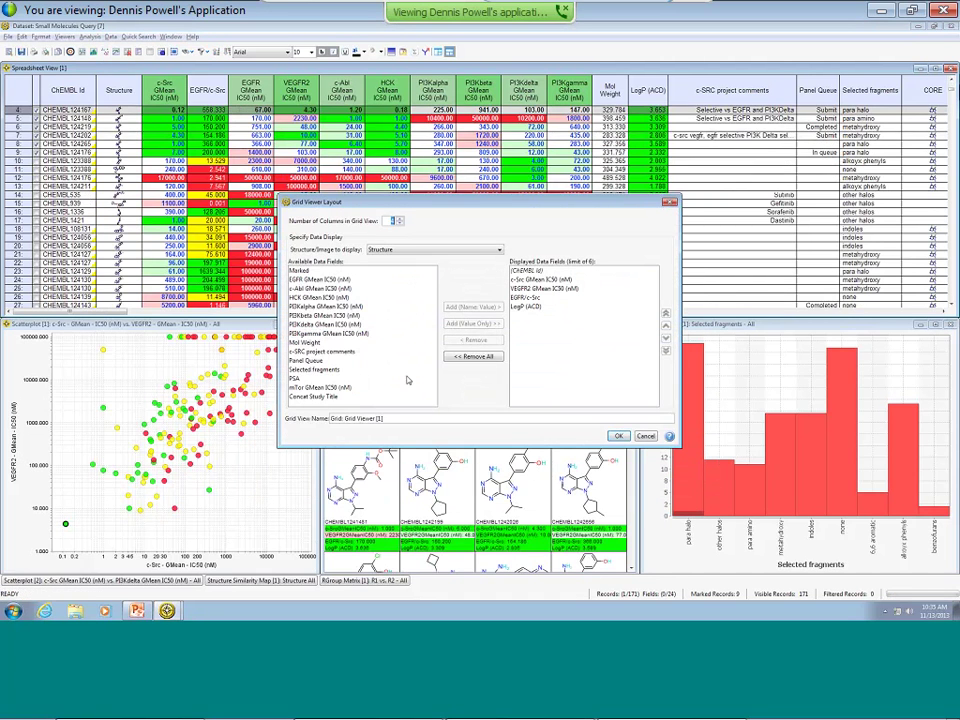
Step: Add mTor GMean IC50 (nM) with its name and value to the displayed data fields of the grid viewer
click(318, 388)
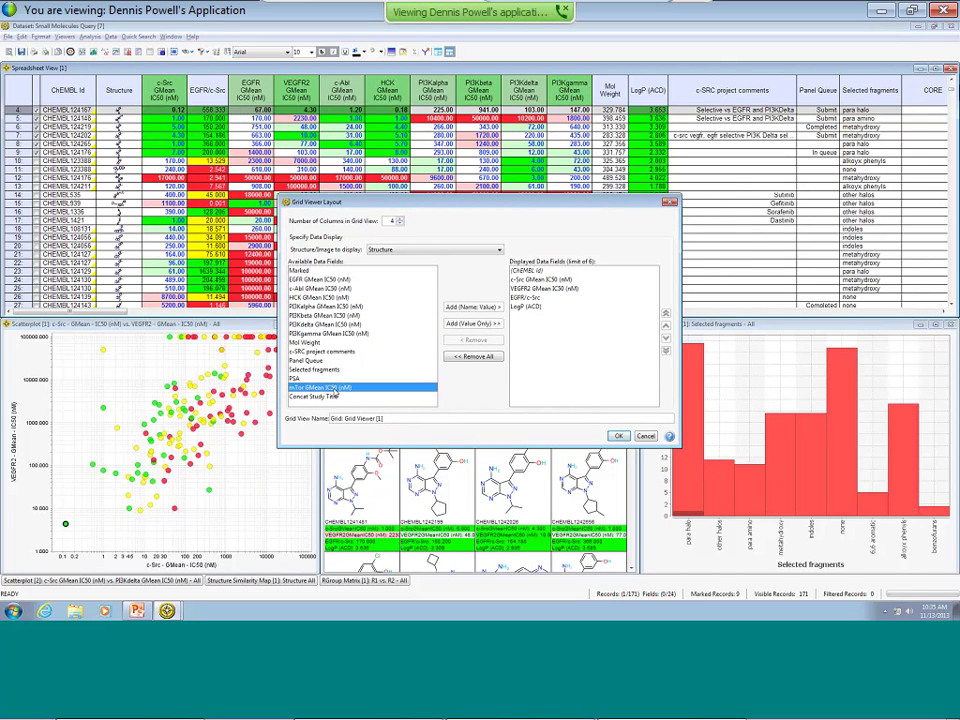
click(487, 309)
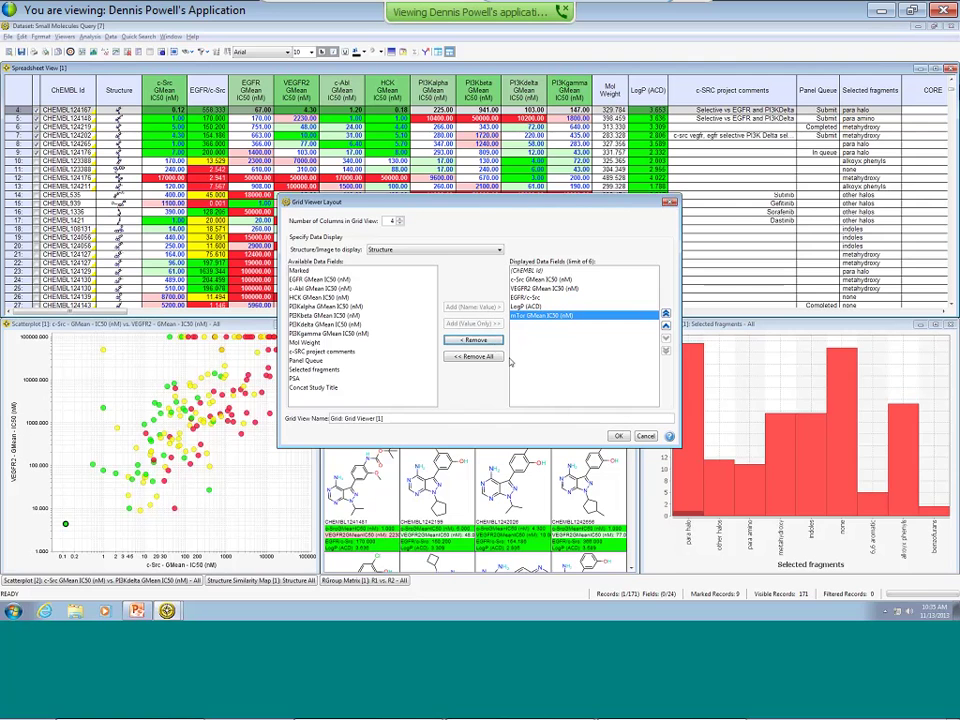
click(619, 437)
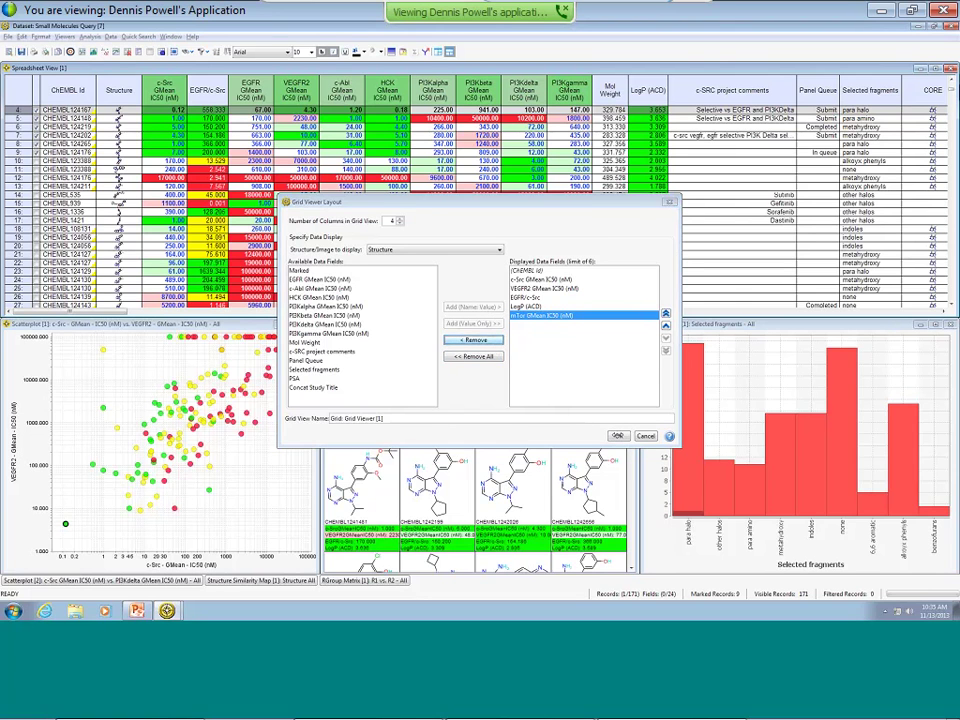
Step: Hide the CORE, R1 and R2 columns in the spreadsheet
click(932, 314)
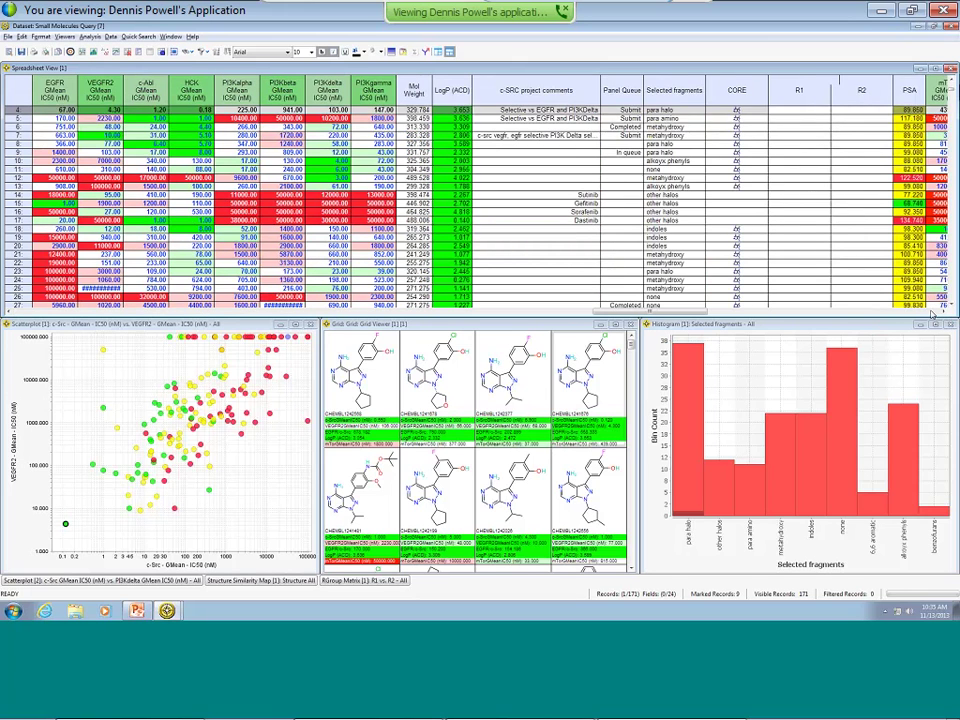
click(932, 314)
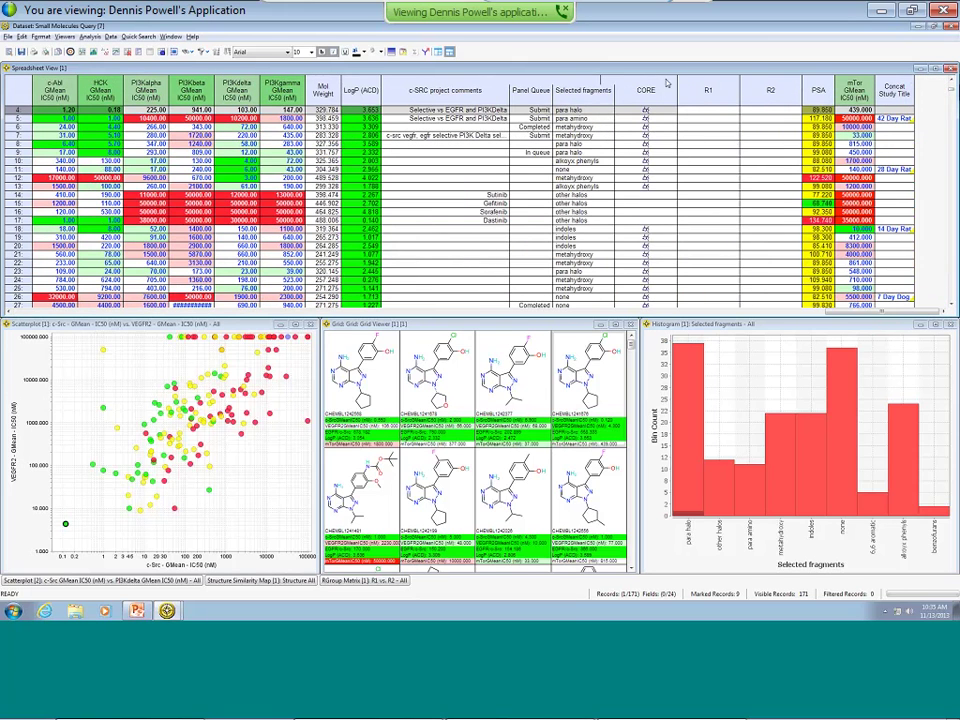
drag(655, 90, 773, 93)
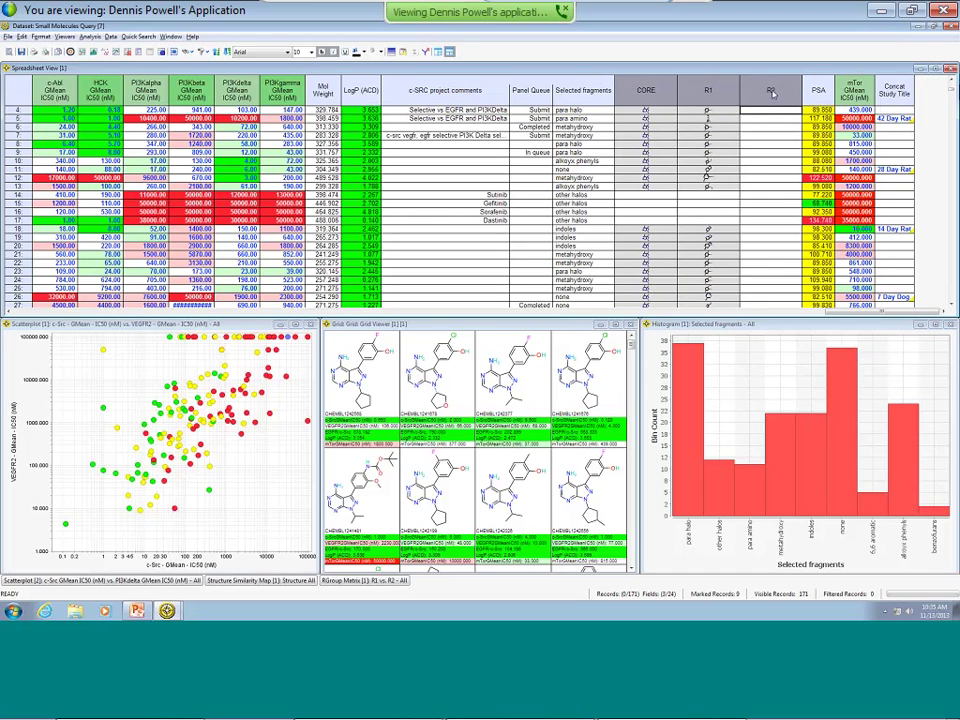
right_click(773, 93)
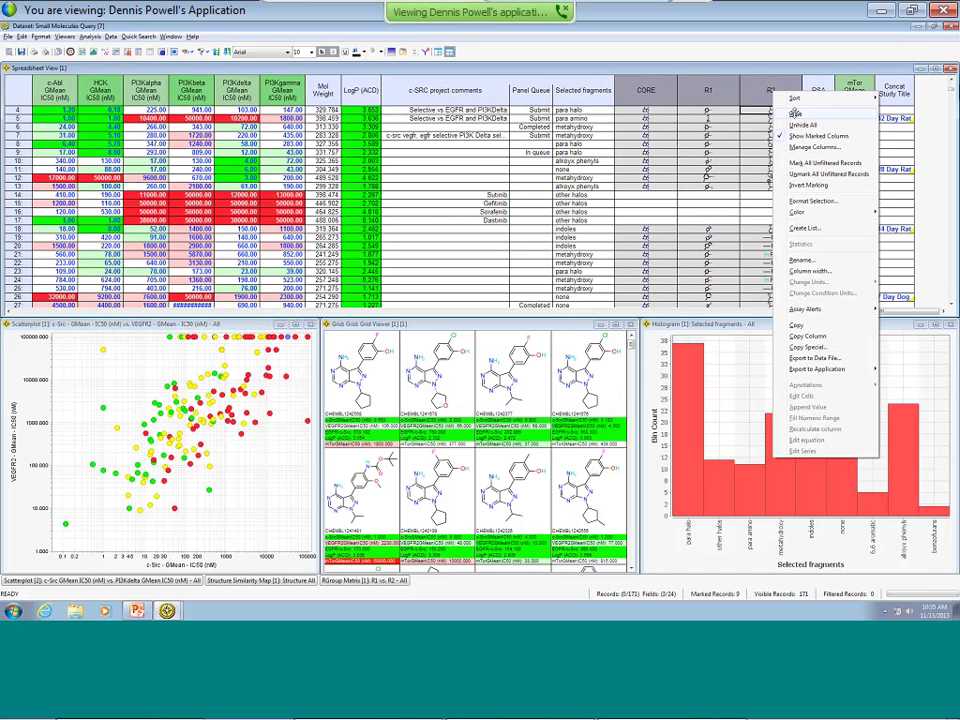
click(795, 113)
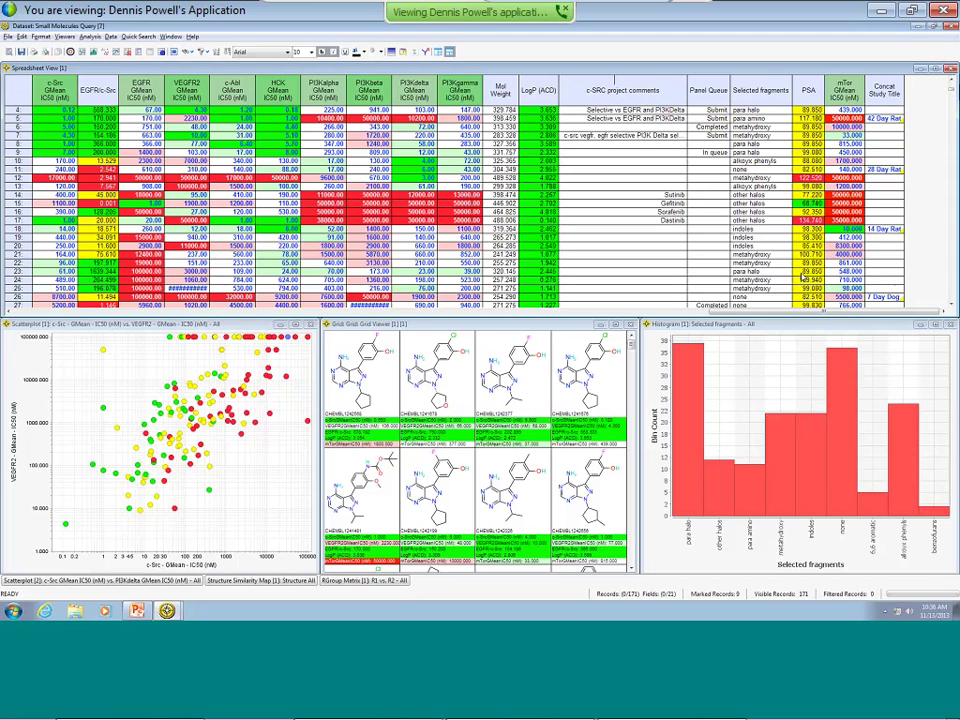
Step: Move the mTor GMean IC50 column between the PI3Kgamma and Mol Weight columns
scroll(803, 128, up, 1)
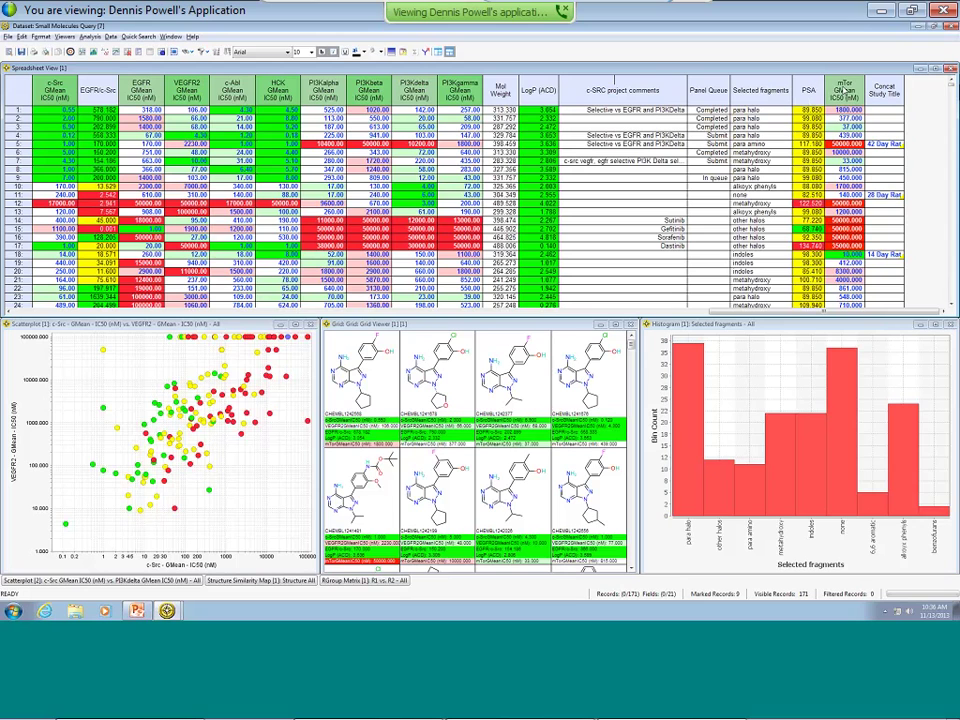
click(846, 91)
mouse_move(846, 91)
mouse_down()
mouse_move(635, 68)
mouse_move(383, 76)
mouse_move(490, 100)
mouse_up()
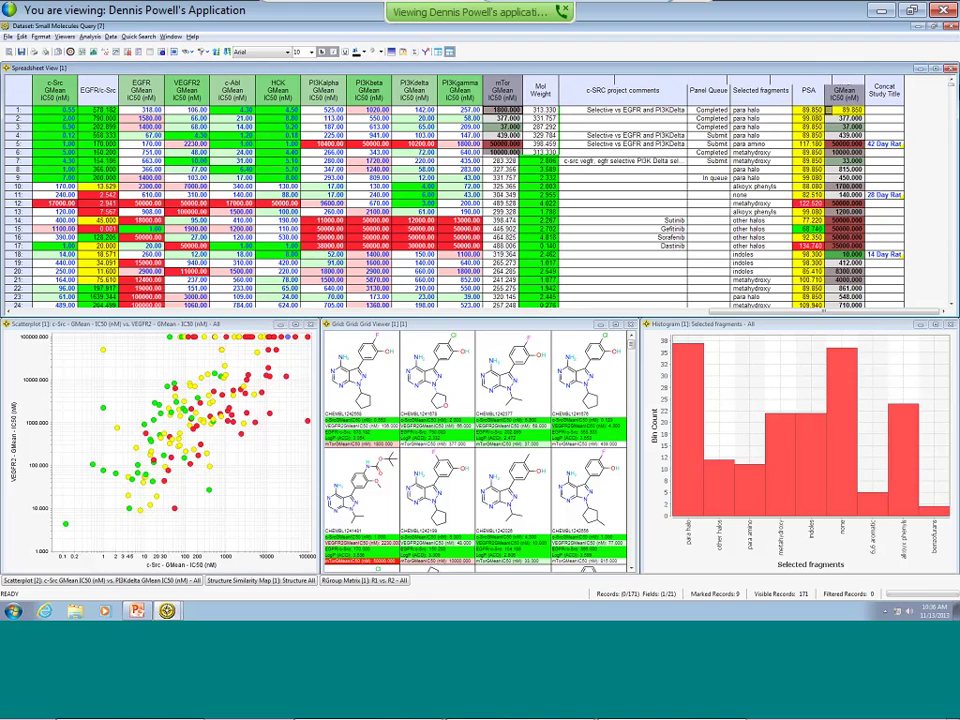
click(30, 312)
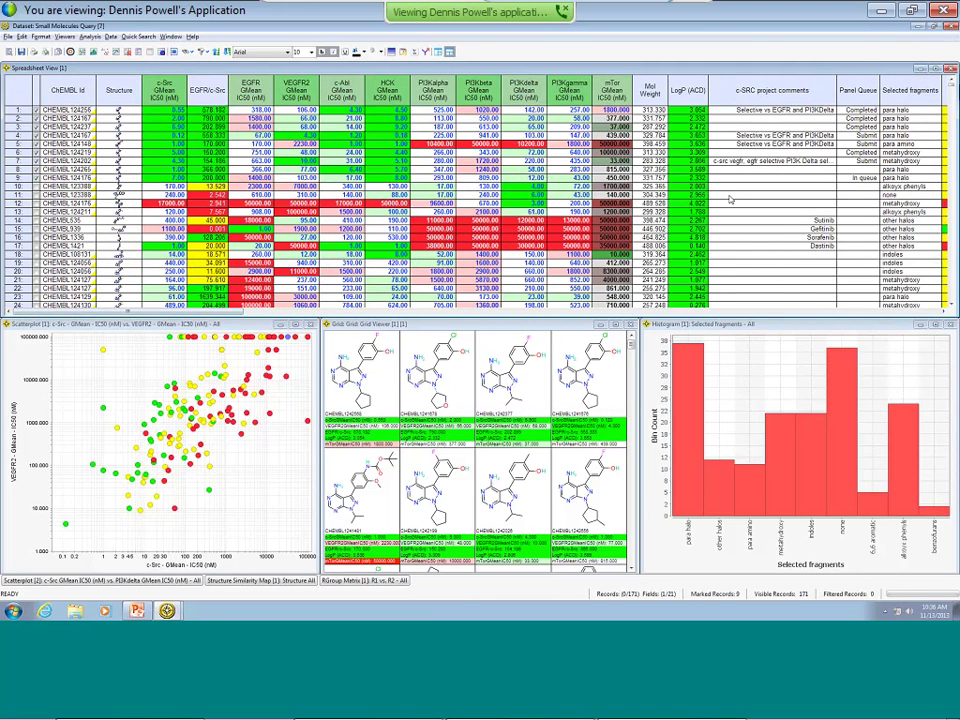
Step: Sort the spreadsheet by mTor GMean IC50 in ascending order and review the sorted records
click(612, 203)
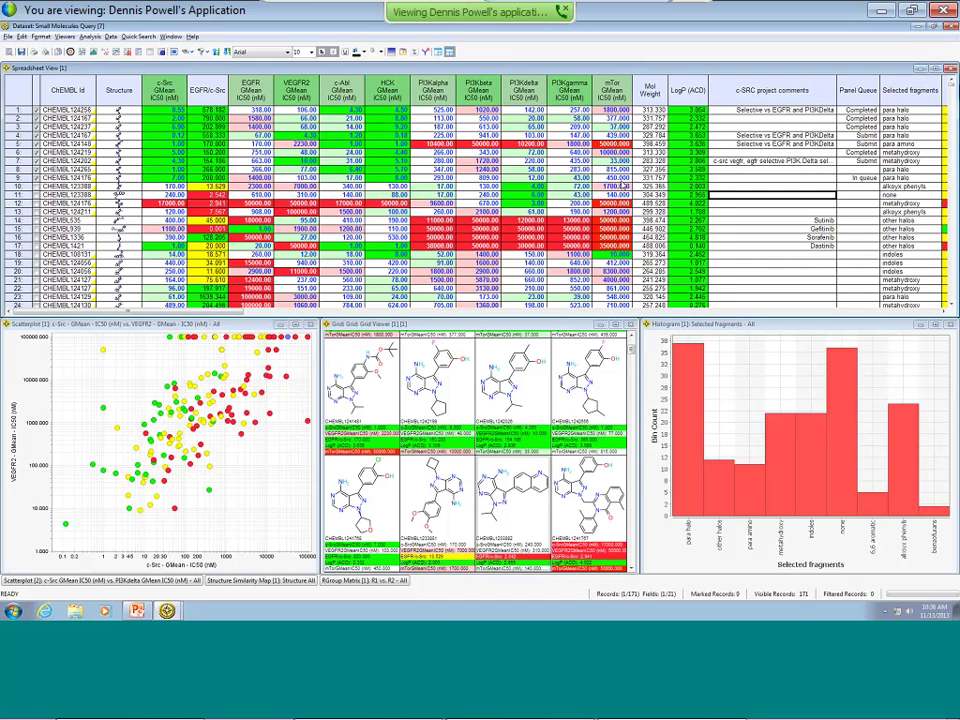
right_click(616, 85)
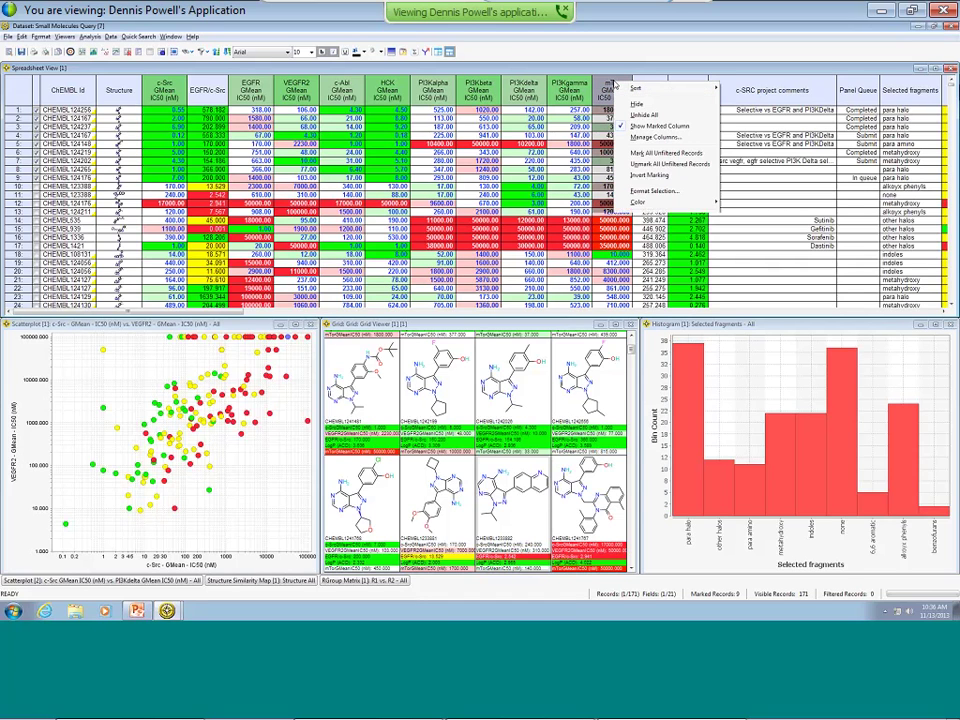
mouse_move(650, 88)
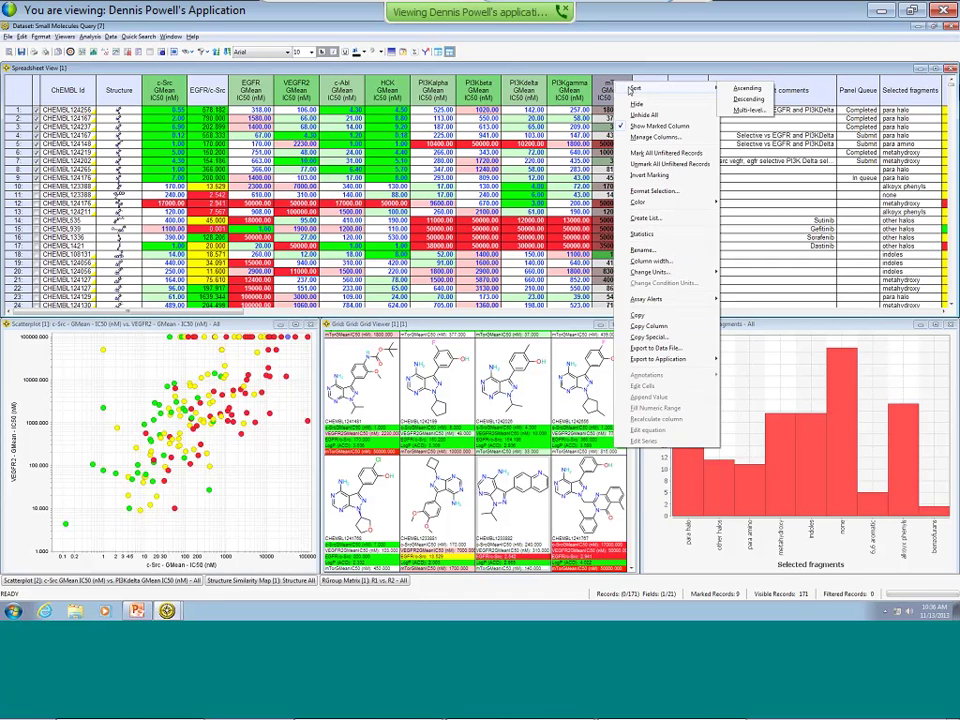
click(747, 88)
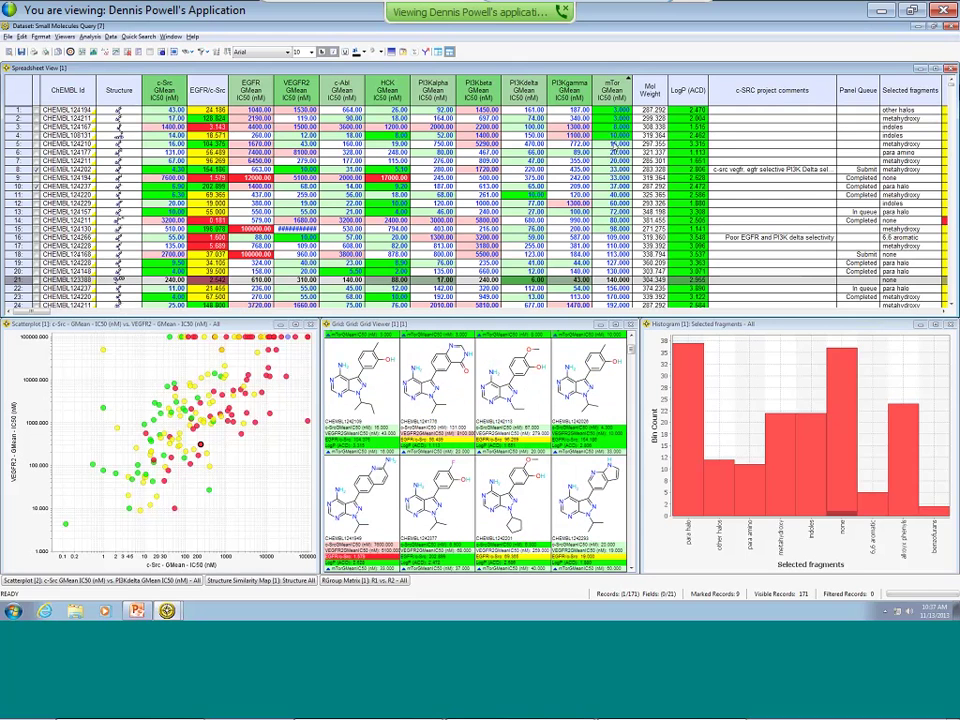
scroll(598, 128, down, 7)
scroll(600, 128, up, 7)
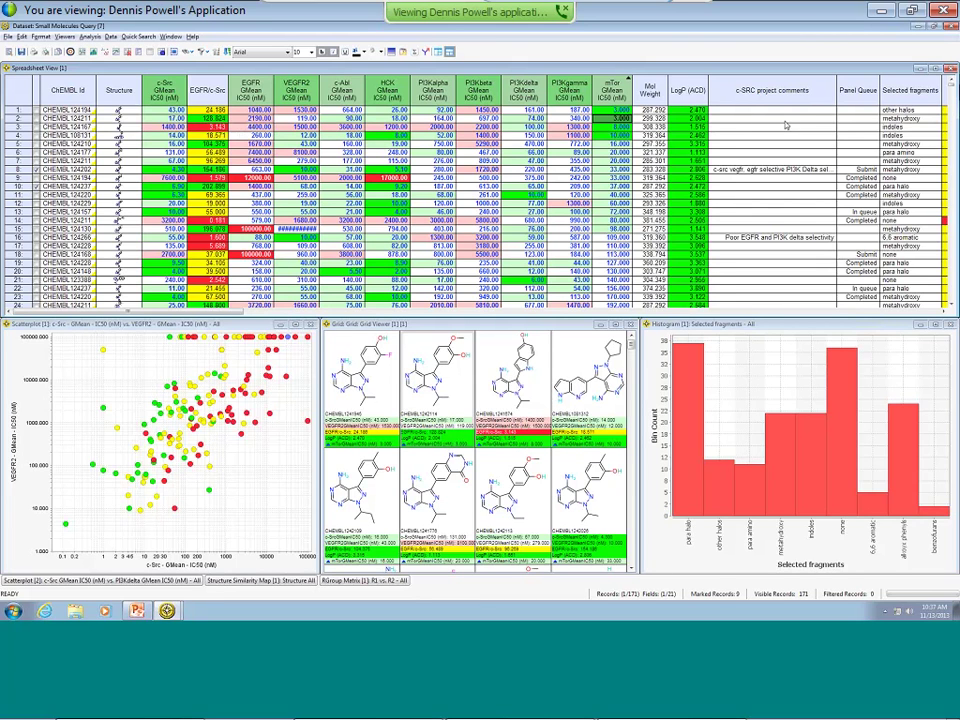
Step: Enter "mtor and csrc and egfr selective" as the c-SRC project comment for record 2
click(741, 120)
text(mtor)
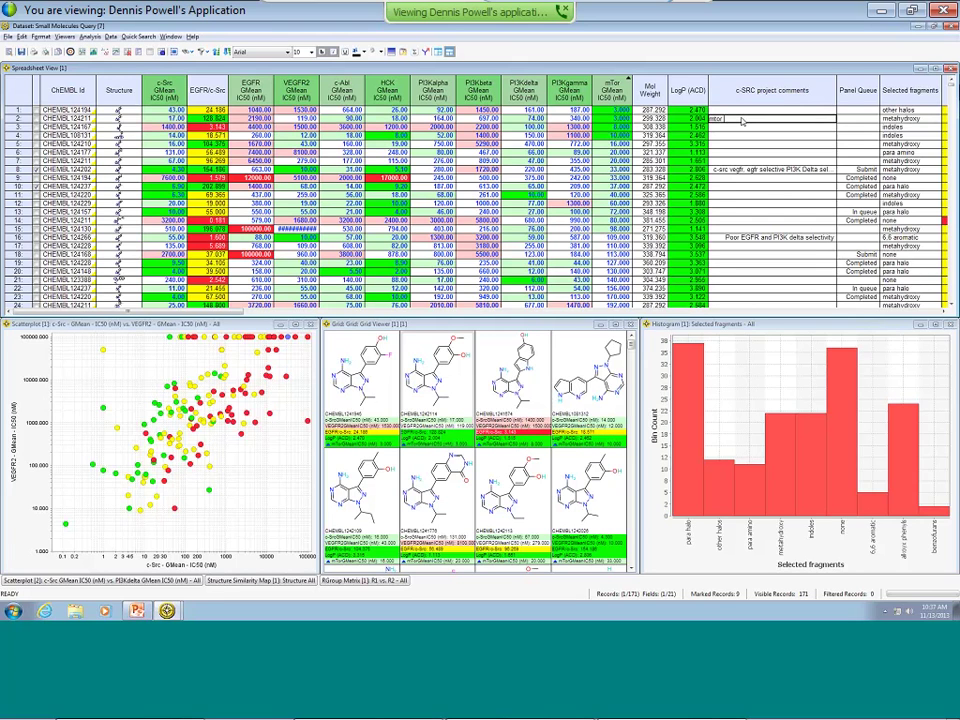
text( and c-src and egfr selective)
click(605, 131)
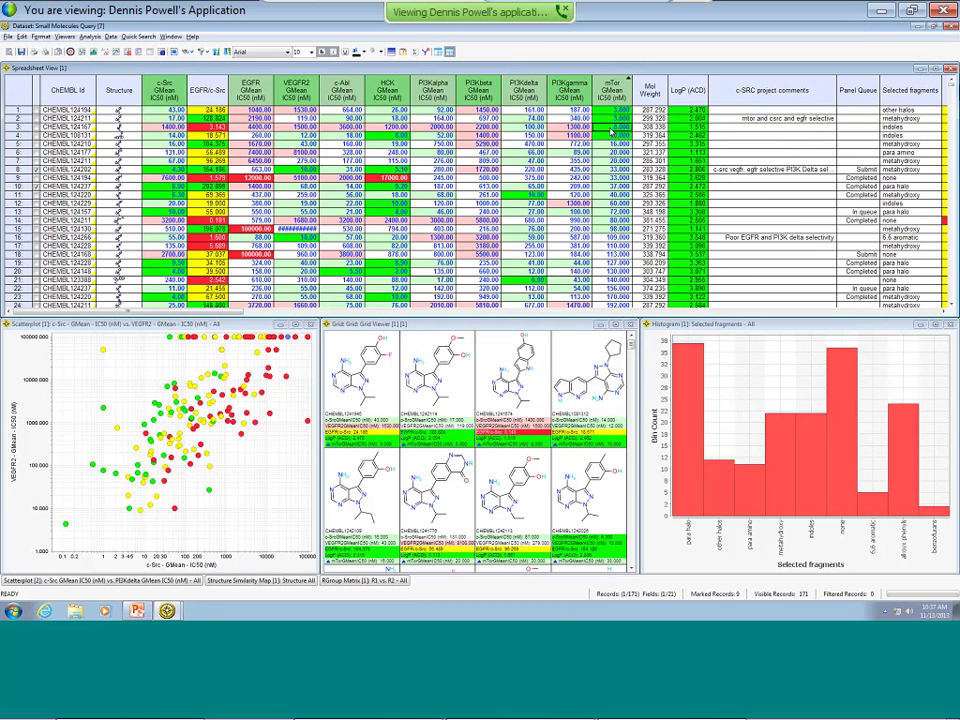
Step: Enter "mtor" as the c-SRC project comment for record 3
click(608, 127)
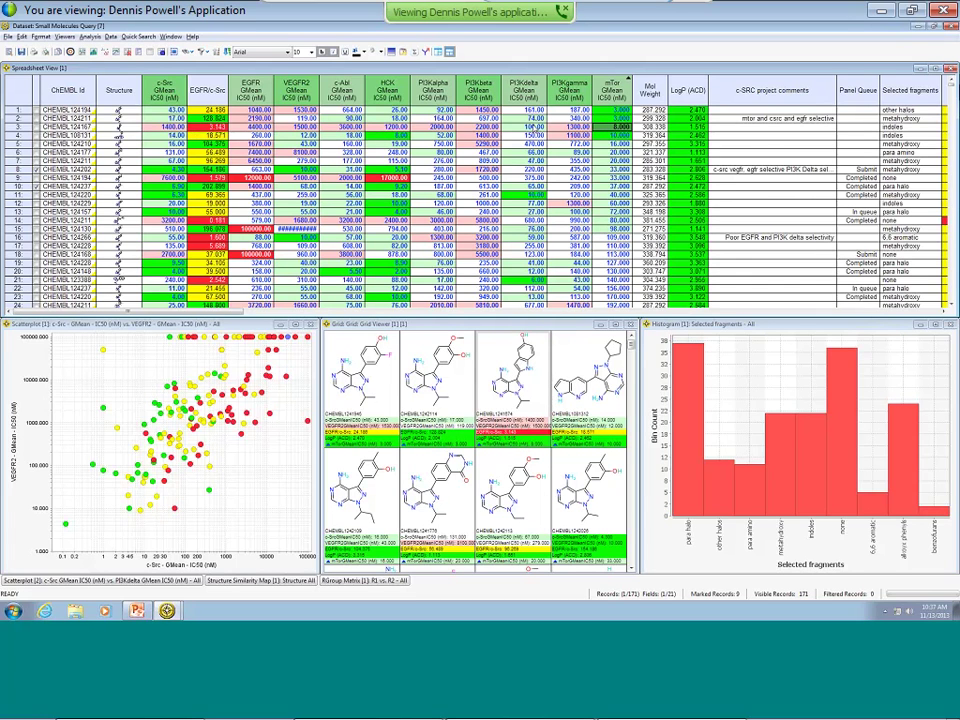
click(725, 130)
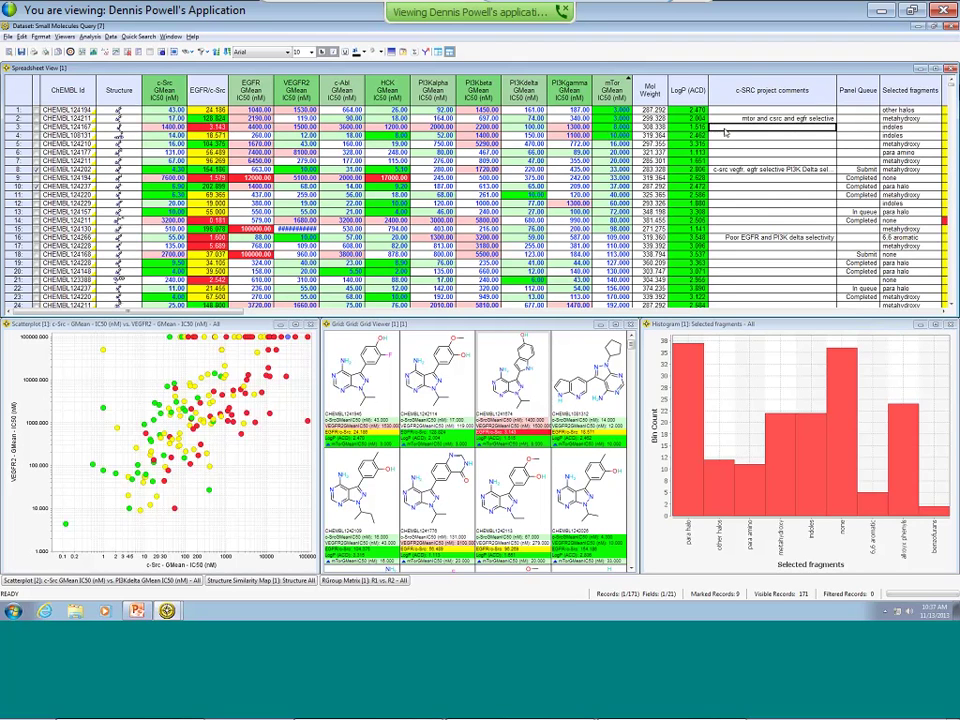
text(mtor)
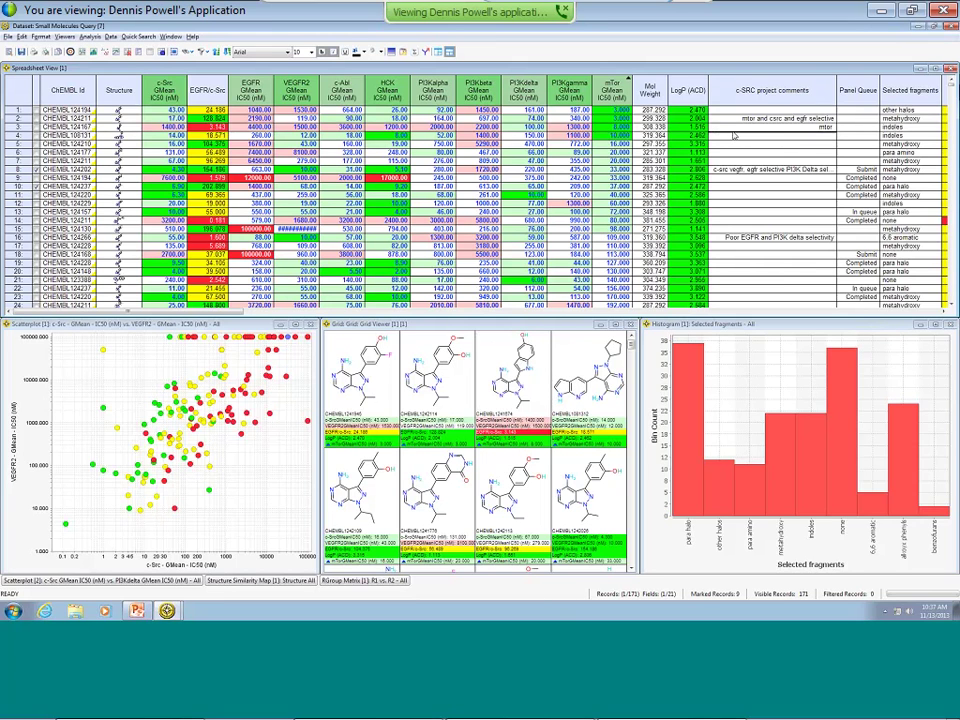
key(Return)
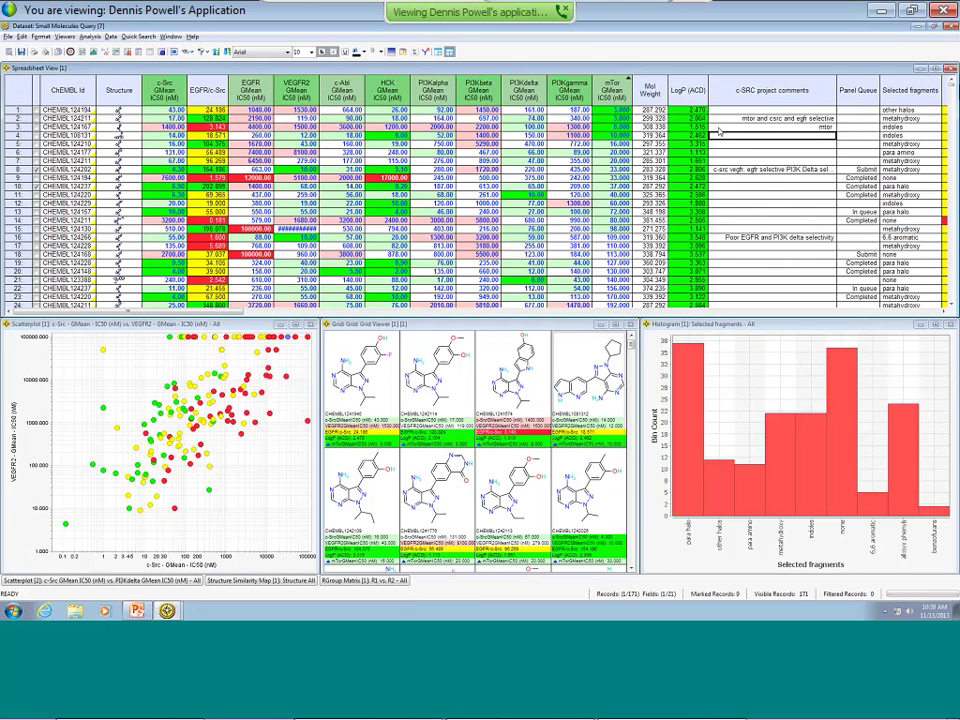
Step: Set the Panel Queue value of record 2 to Submit
click(858, 126)
click(872, 126)
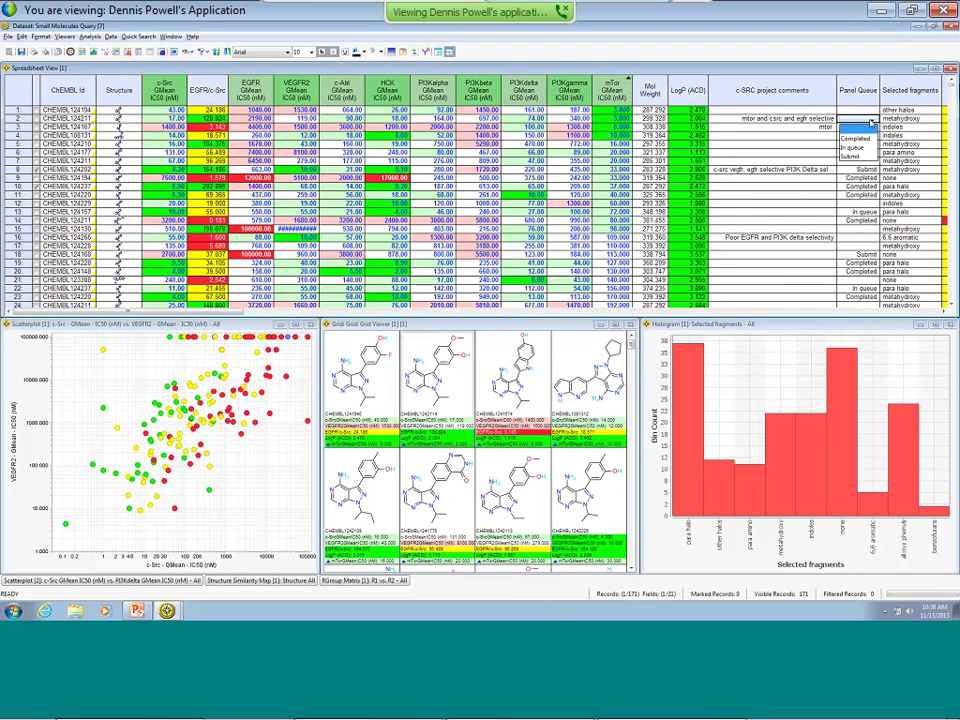
click(850, 157)
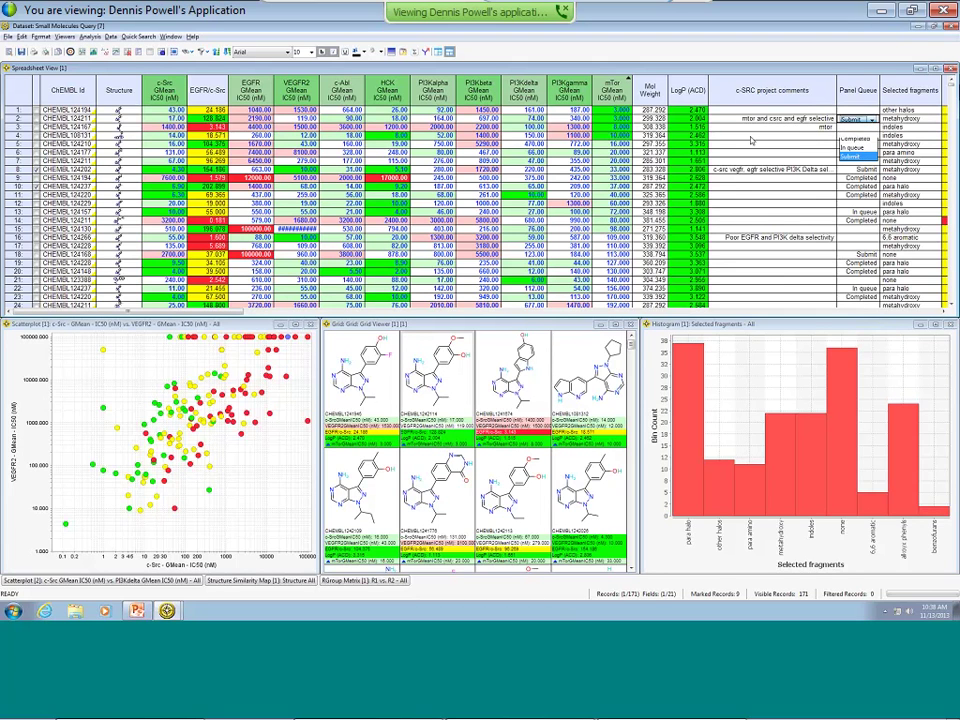
key(Return)
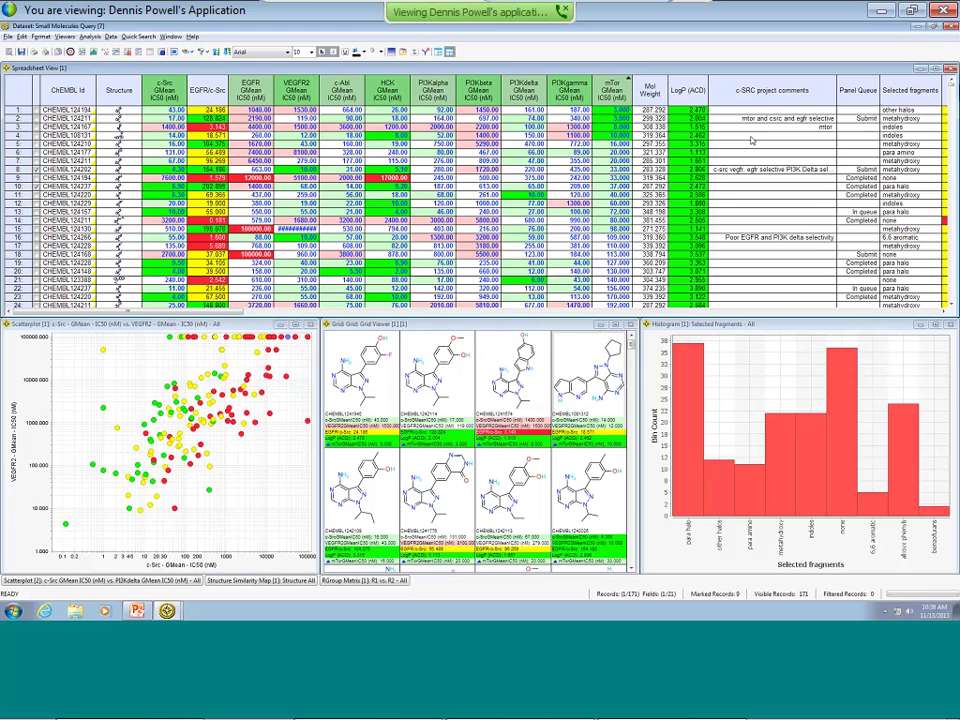
click(925, 308)
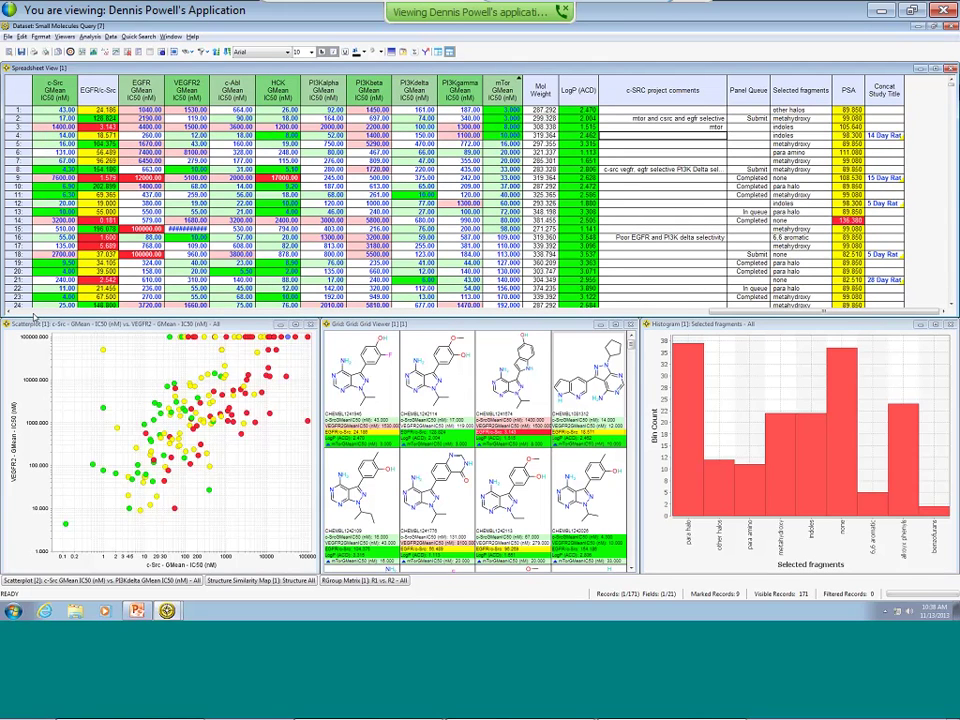
scroll(27, 239, left, 3)
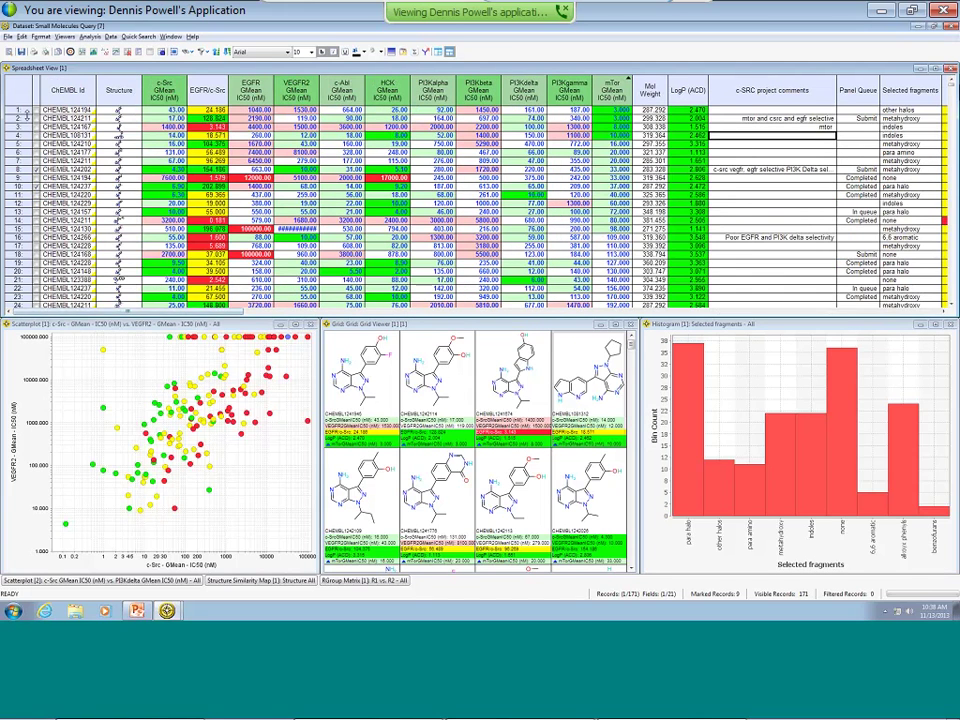
Step: Move the marked records to the top of the spreadsheet and review the reordered records across all columns
click(22, 111)
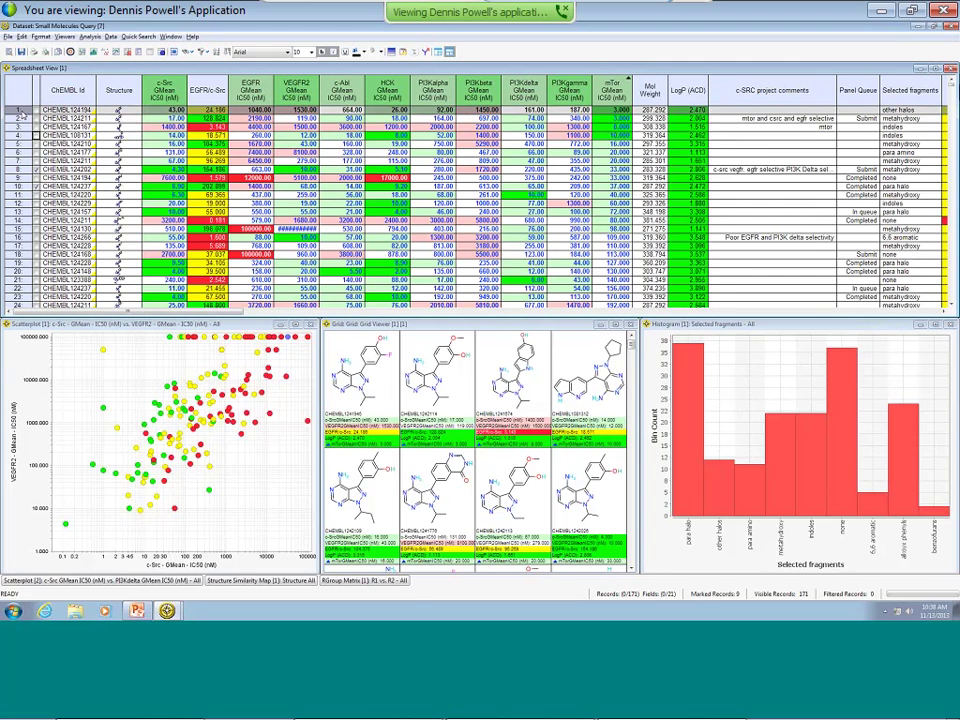
right_click(24, 112)
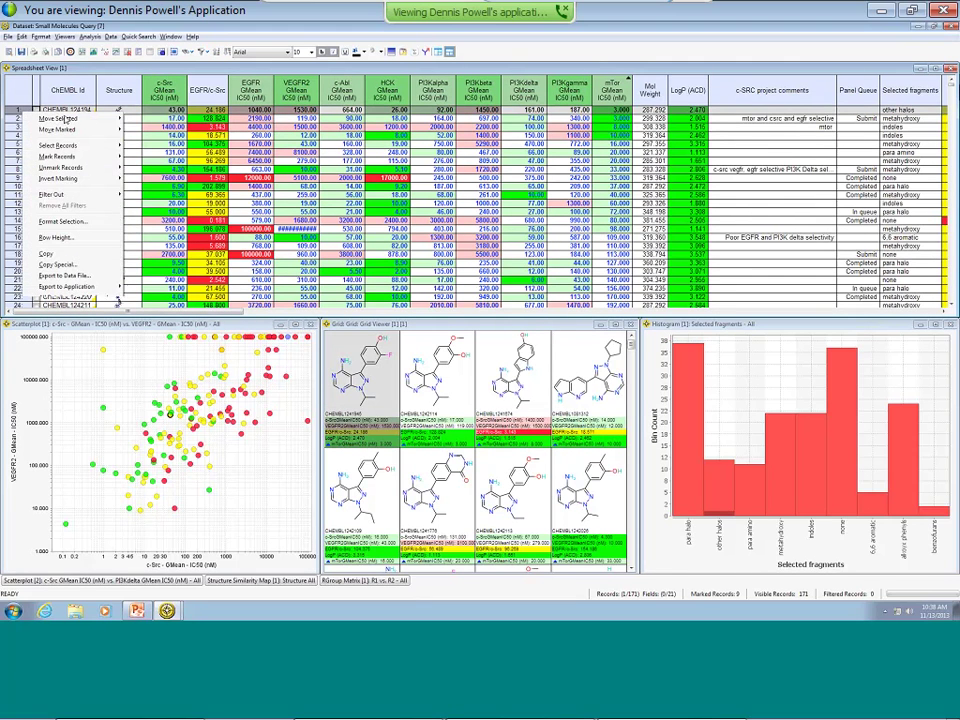
mouse_move(63, 132)
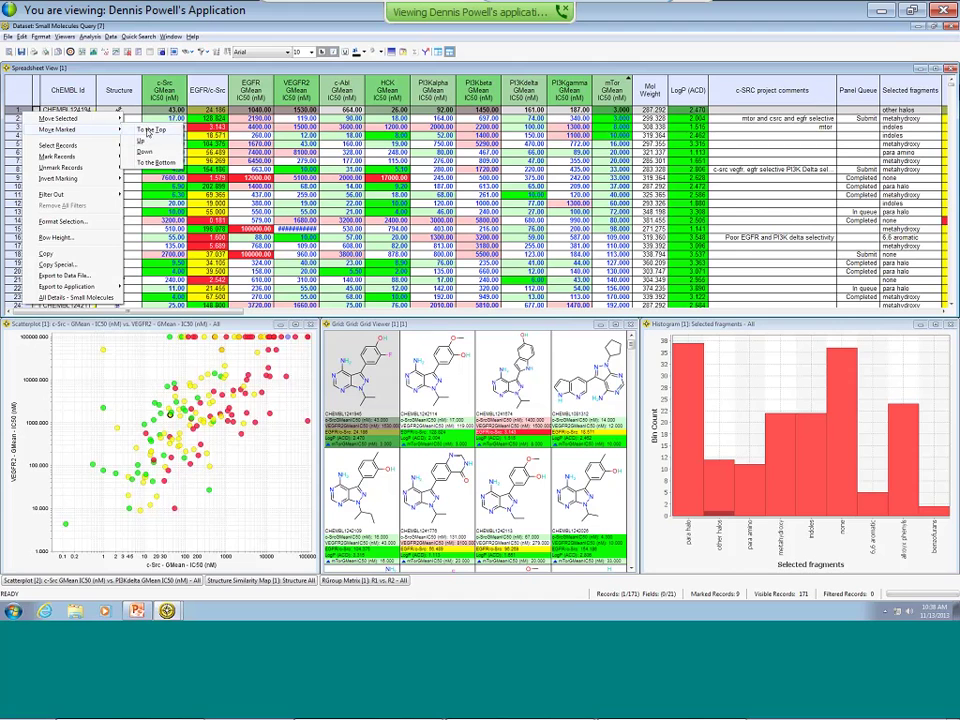
click(150, 129)
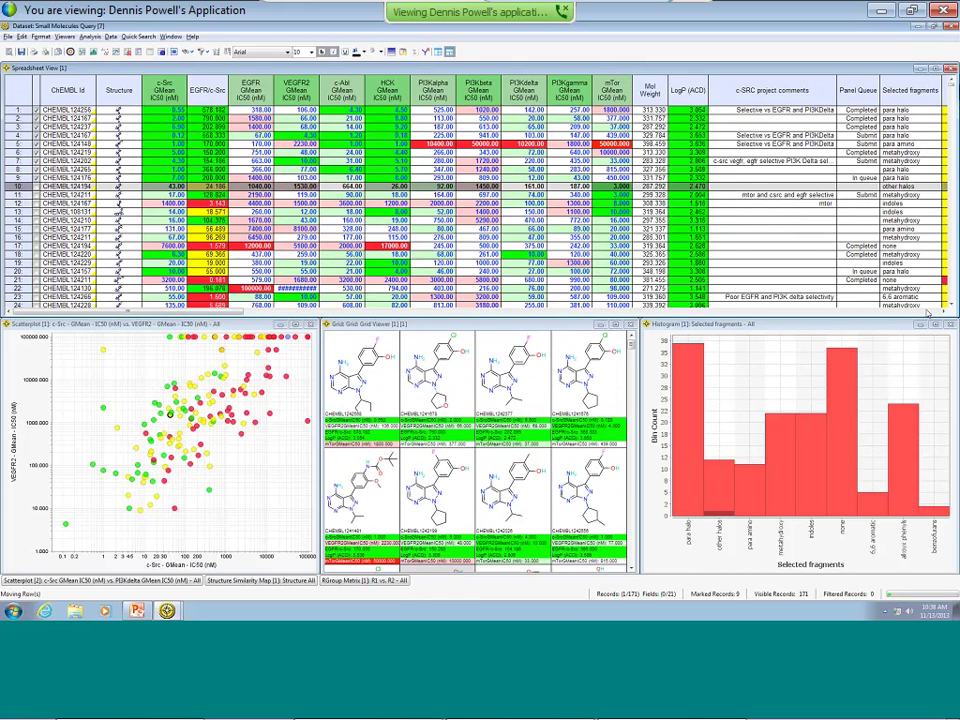
scroll(760, 290, down, 3)
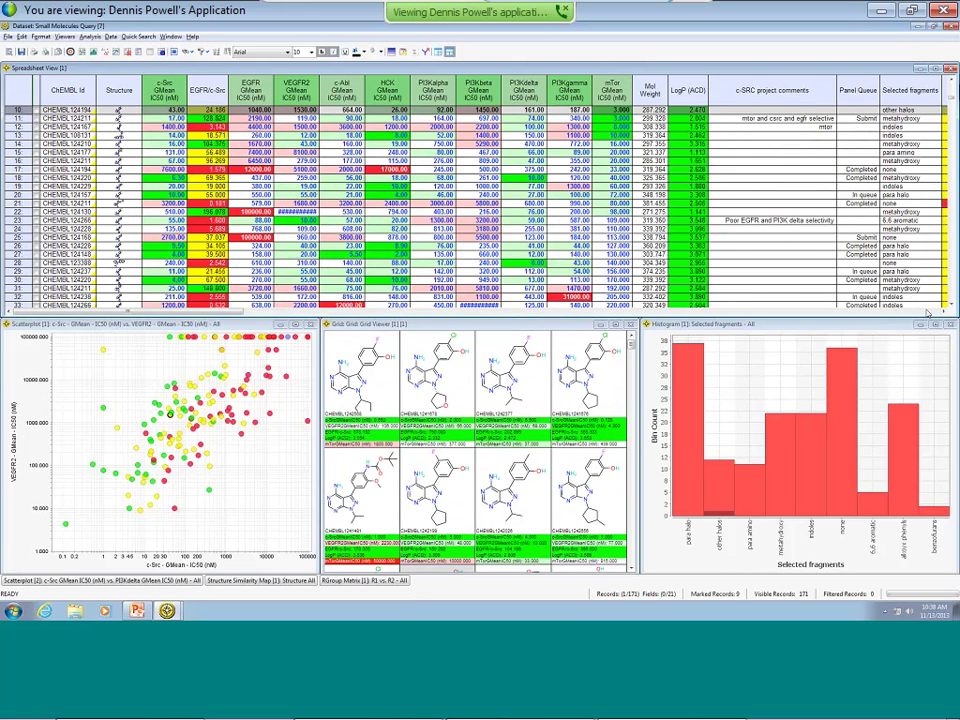
scroll(905, 207, right, 2)
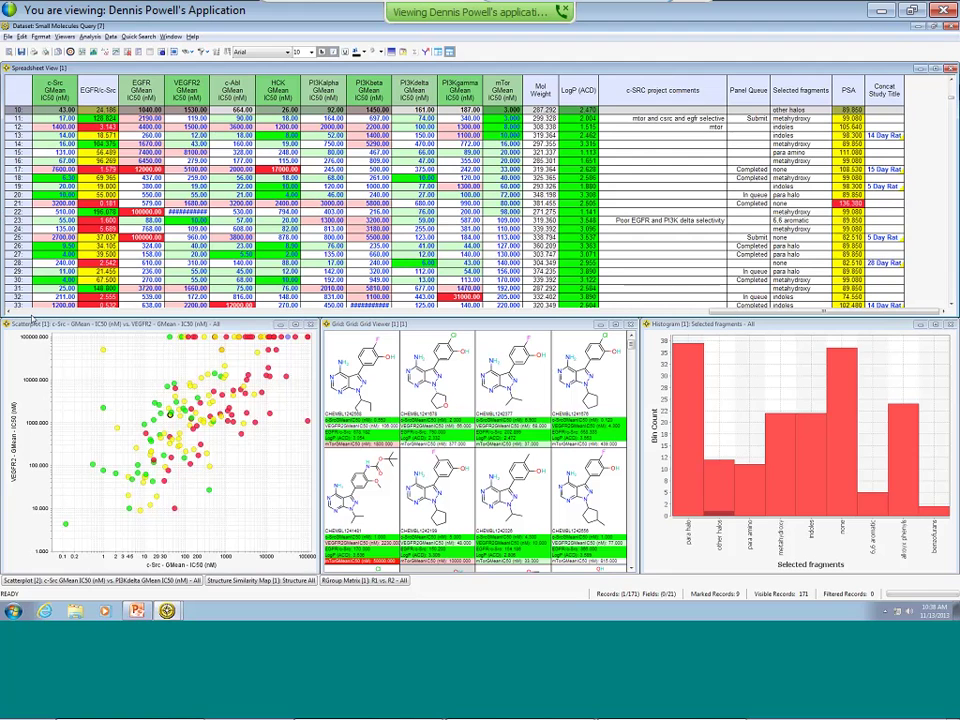
scroll(23, 237, left, 2)
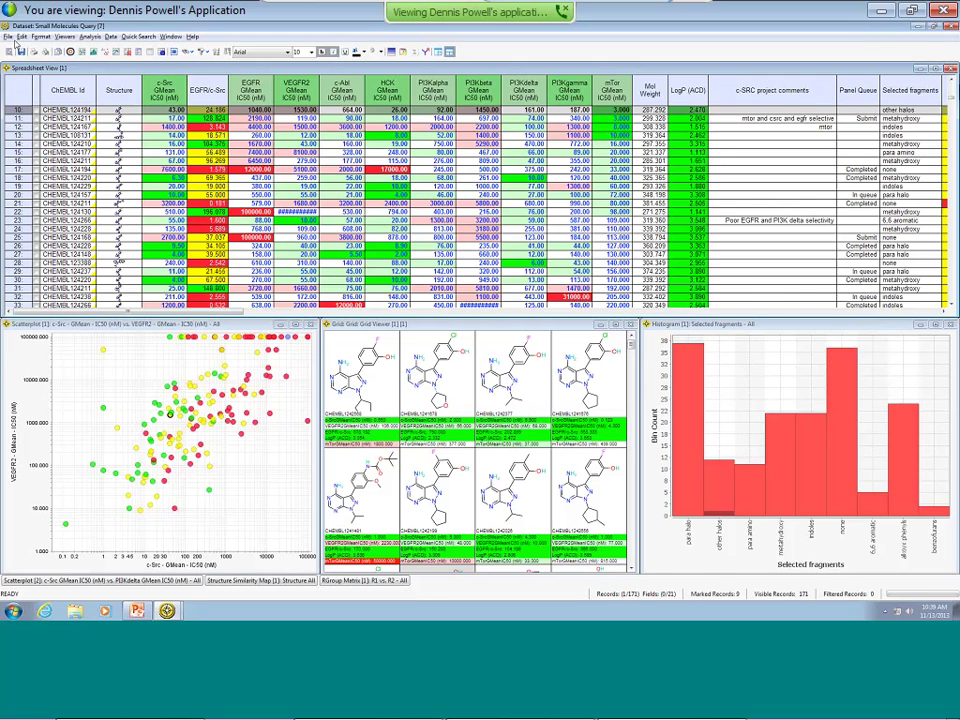
Step: Save the dataset query as a widget named "New project query for c-Src" in the Oncology Project workspace
click(8, 37)
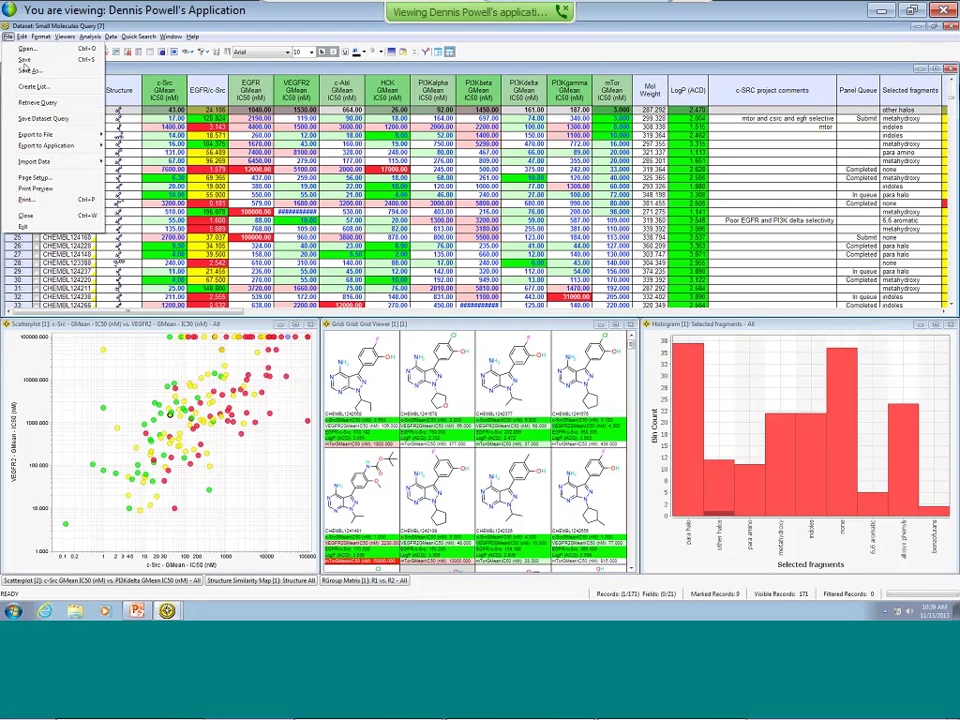
click(42, 120)
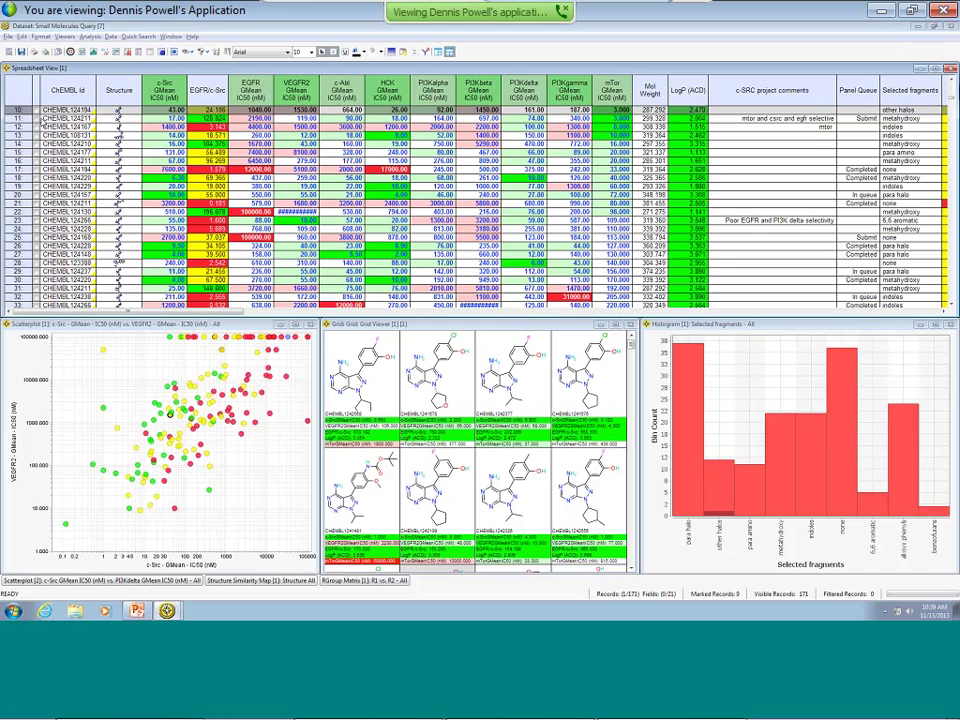
click(384, 259)
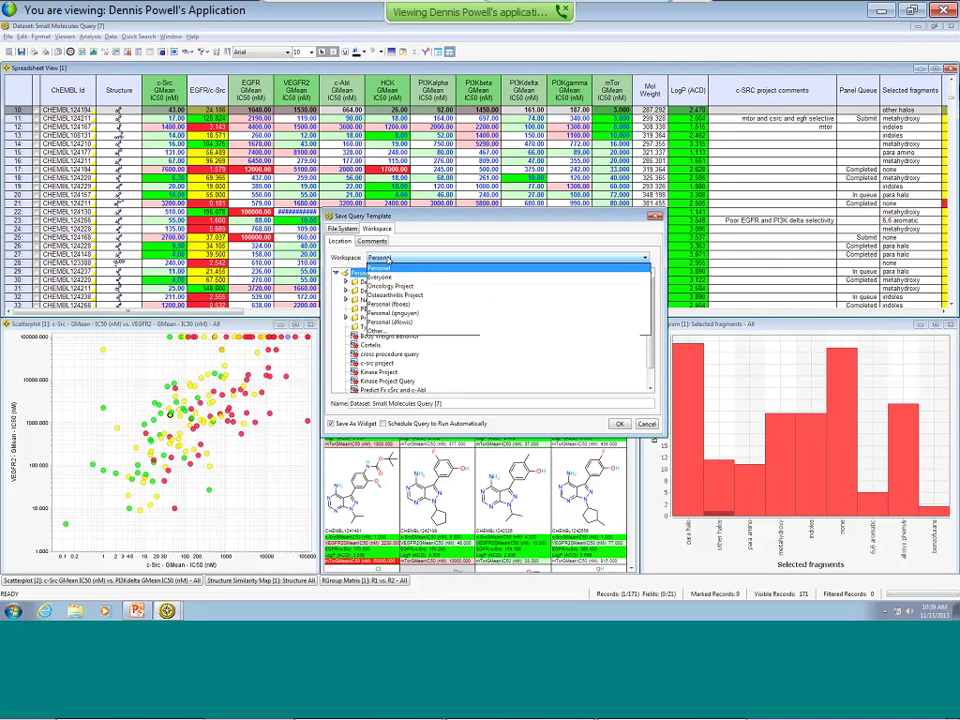
click(390, 288)
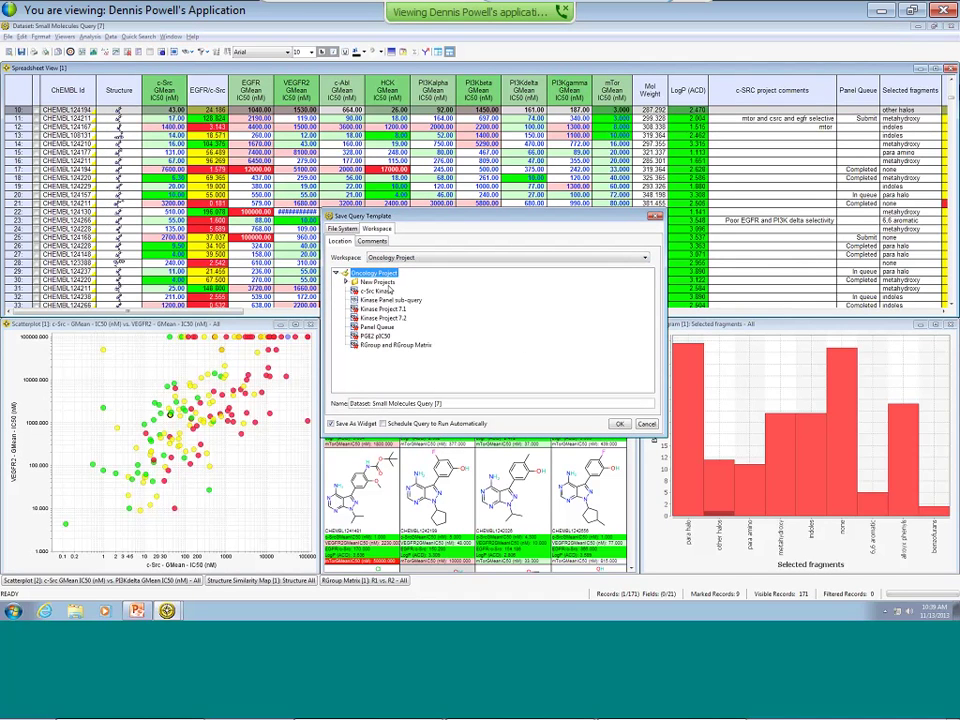
drag(447, 403, 331, 403)
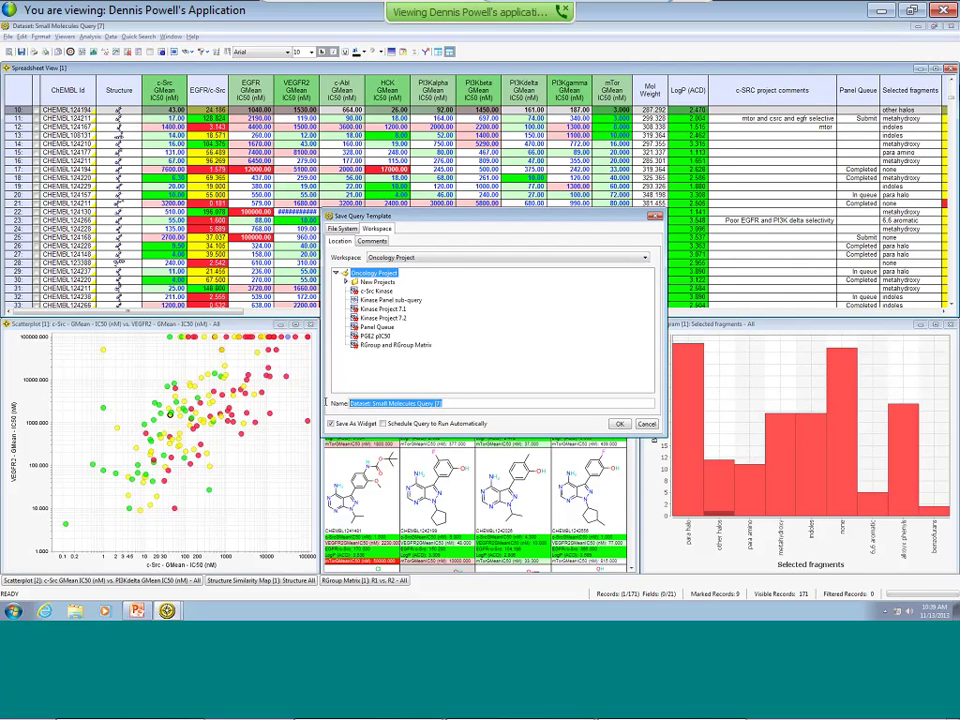
text(N)
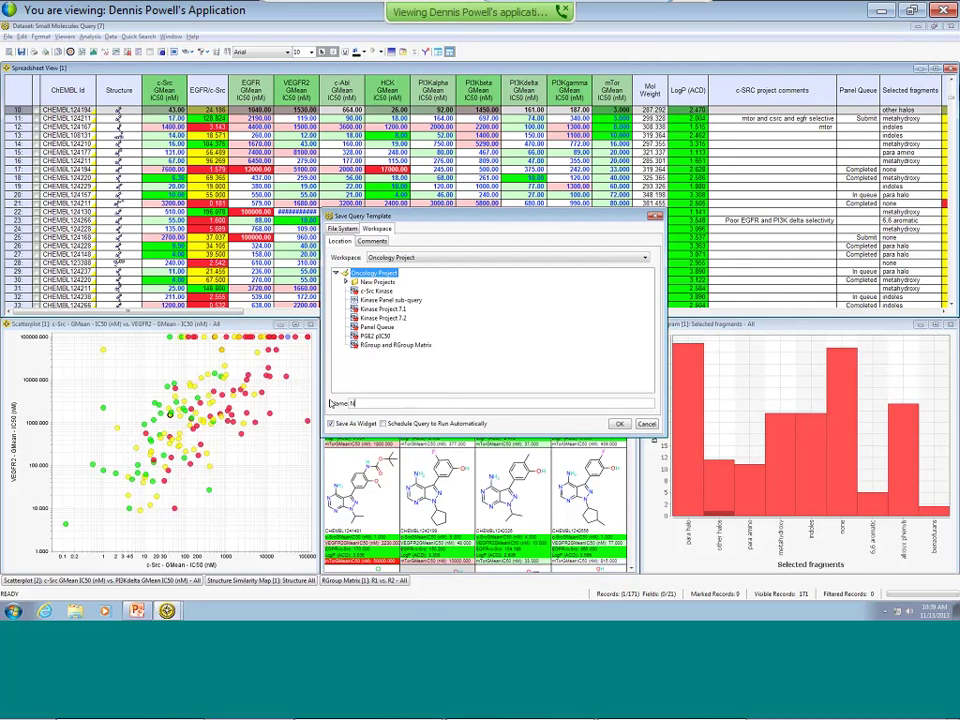
text(ew project query for c-Src)
click(620, 424)
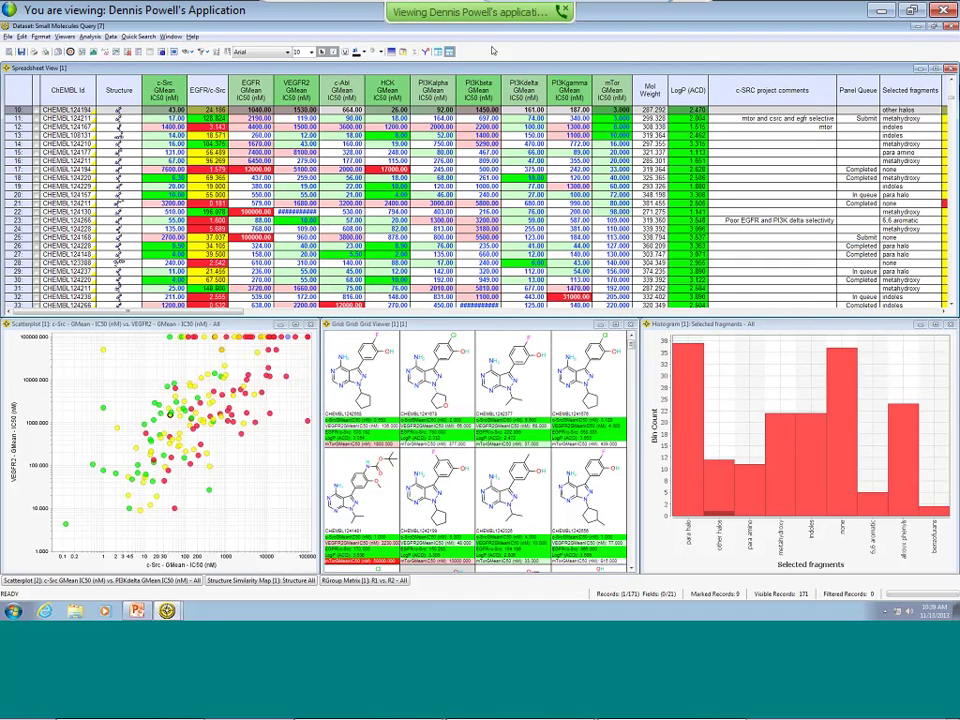
Step: Open the Oncology Project workspace from the D360 home window, sort its items by last modified date and select the new c-Src query
click(171, 37)
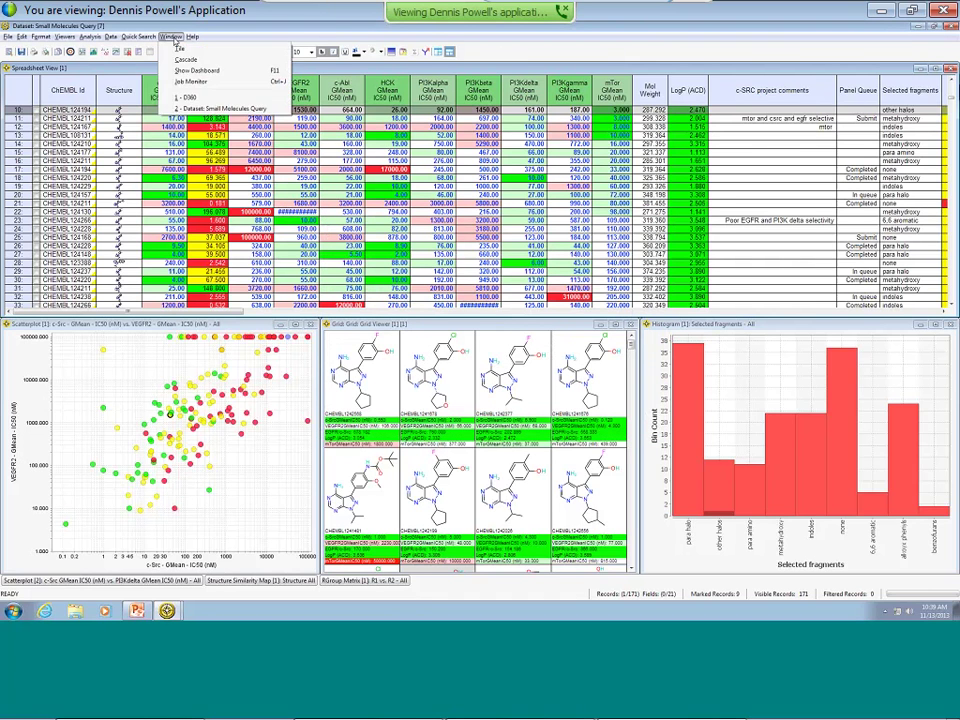
click(180, 98)
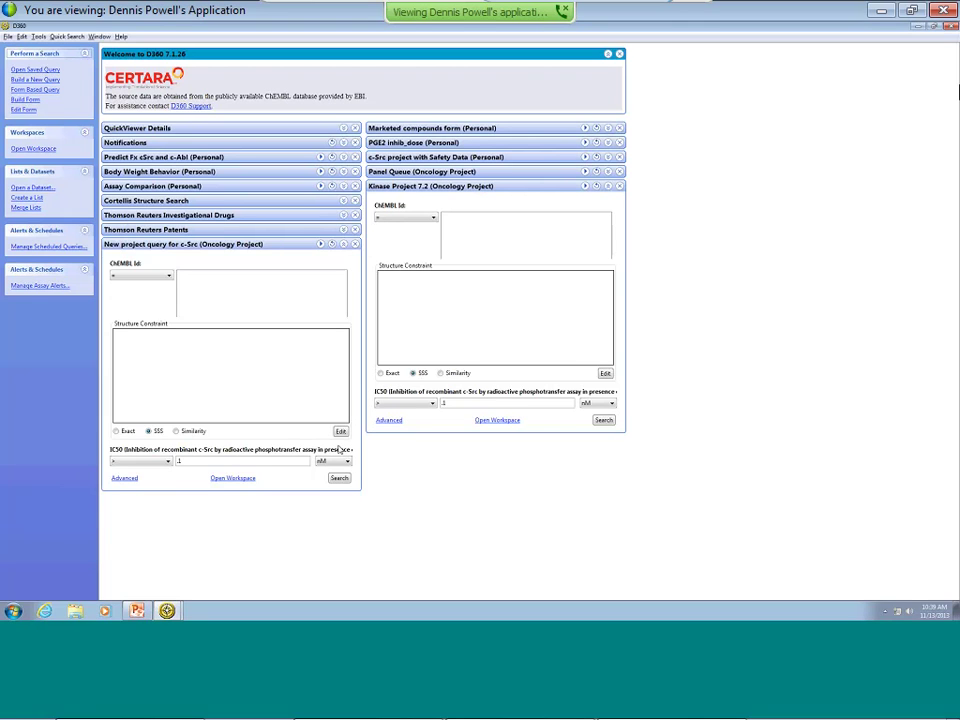
click(37, 150)
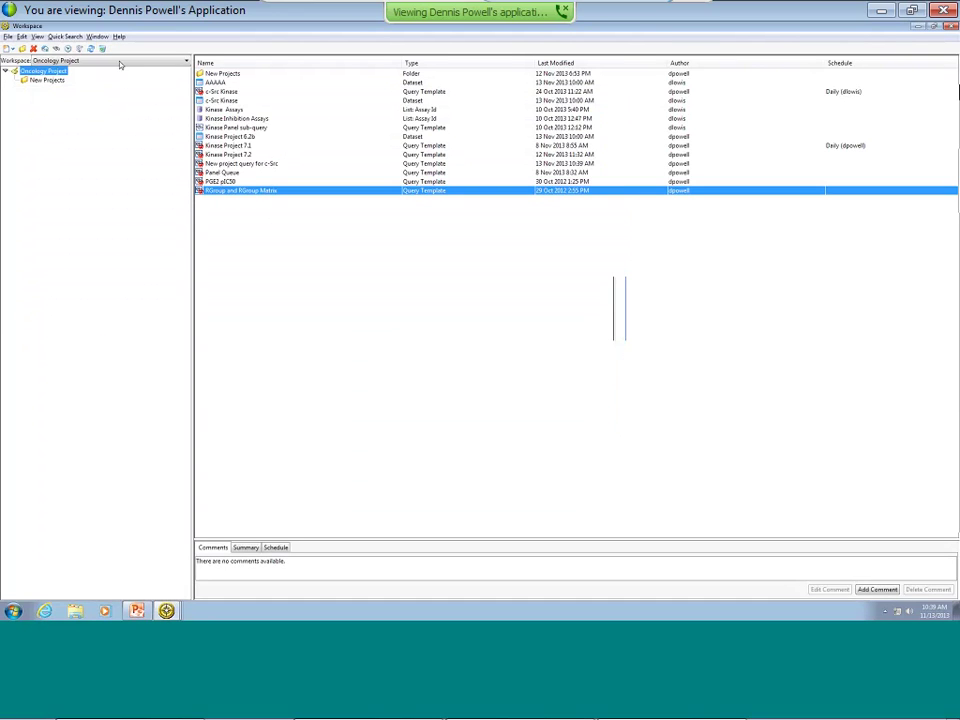
click(548, 64)
click(238, 192)
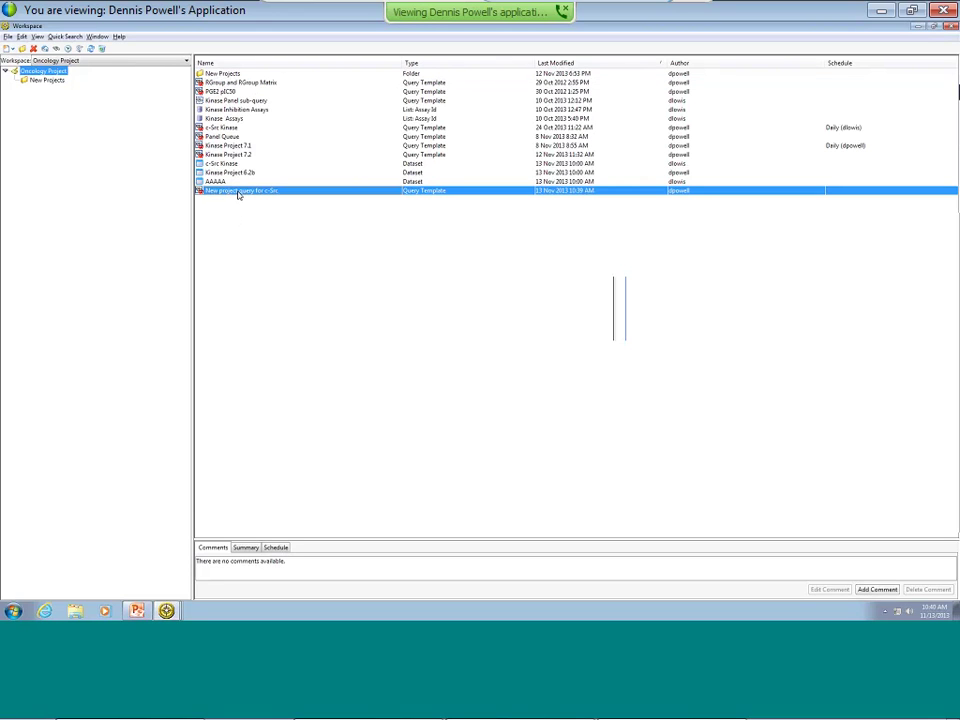
Step: Create an email with the run template link for the new c-Src query and address it to a colleague
right_click(239, 193)
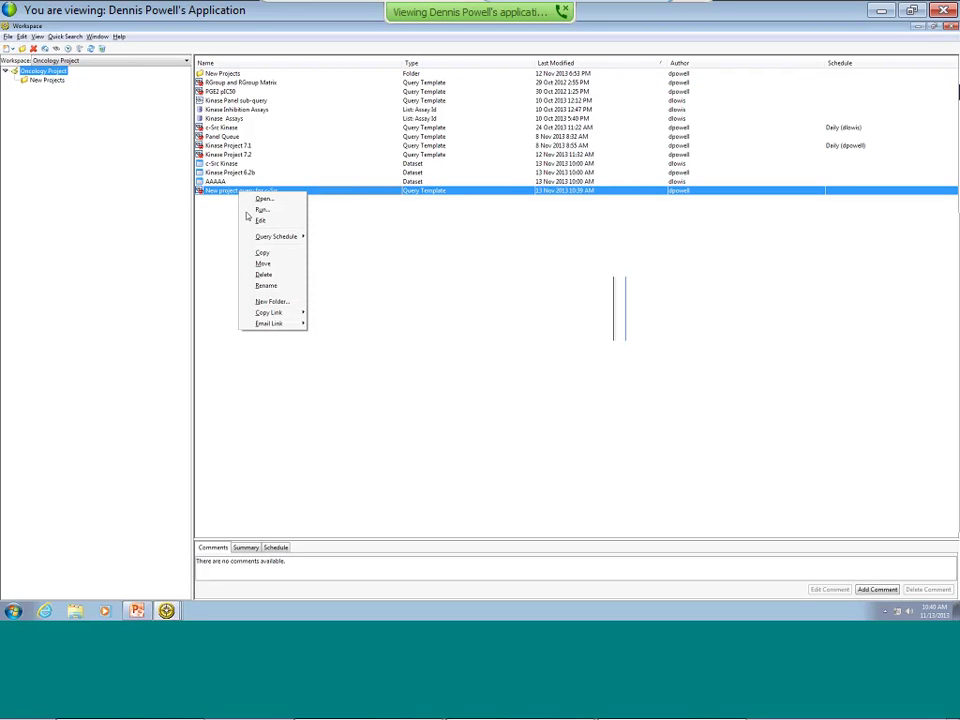
mouse_move(274, 326)
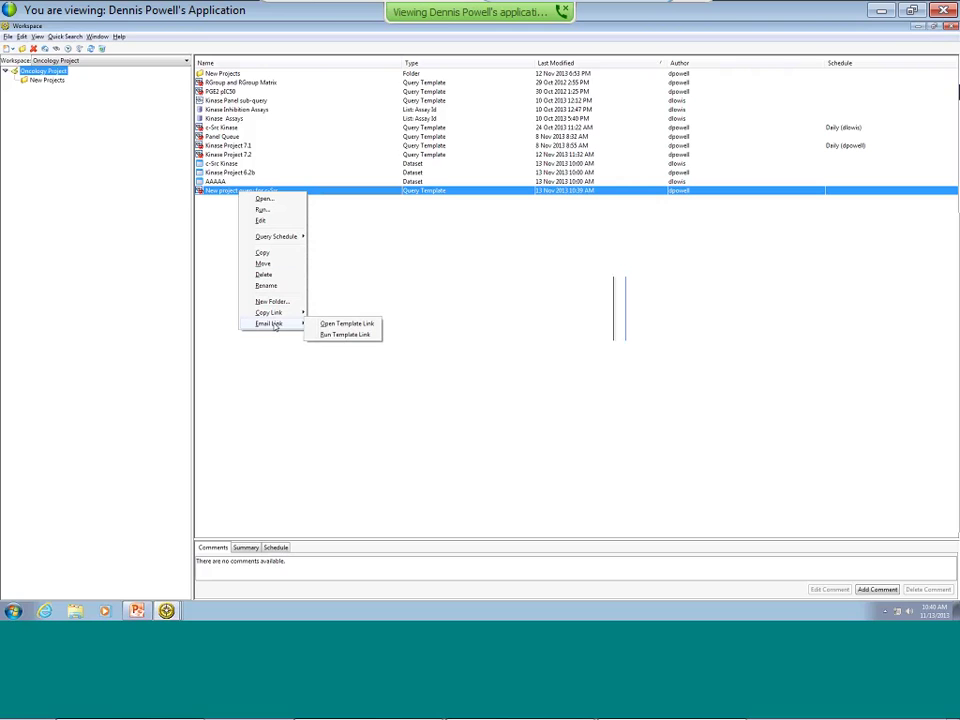
click(340, 336)
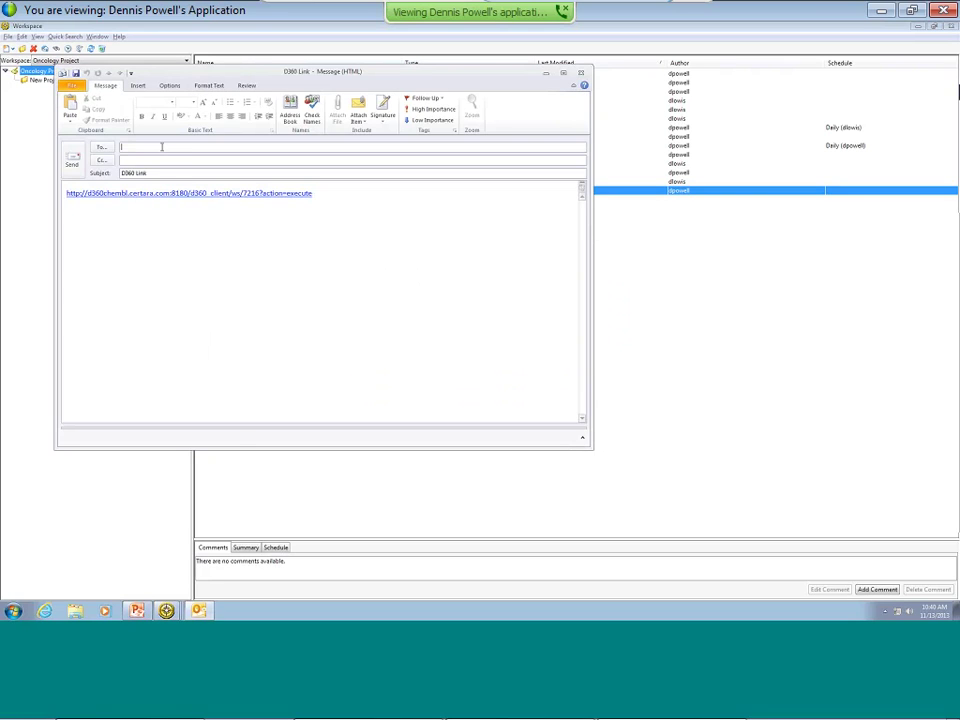
text(Da)
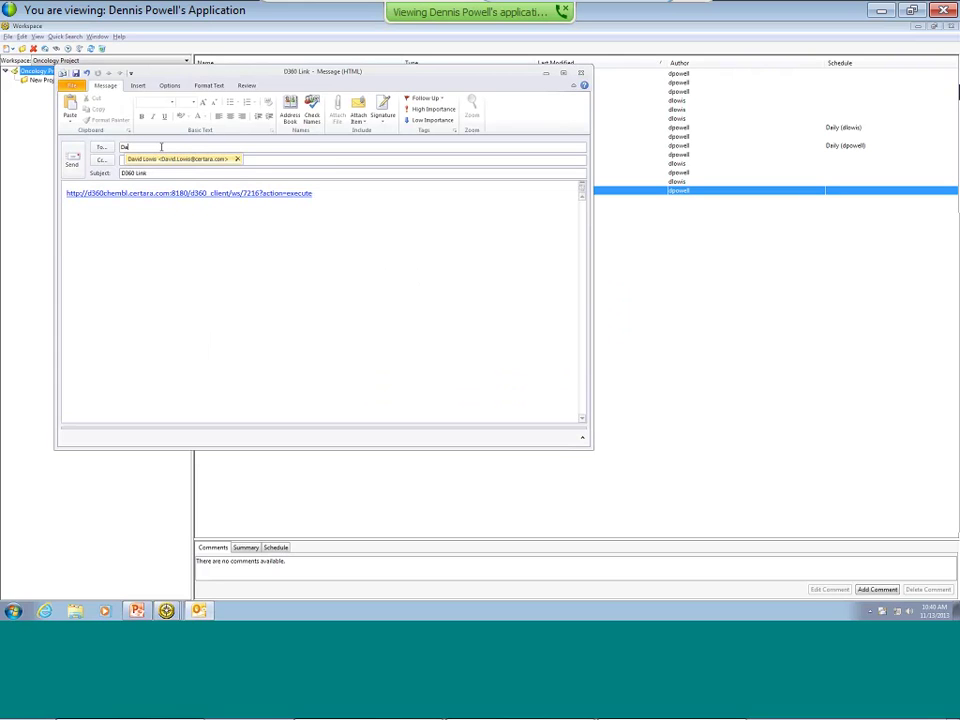
text(n)
click(190, 160)
Step: Add the message "Latest project query-see the new analysis" below the link, send the email and decline the security alert
click(371, 197)
key(Return)
key(Return)
text(Latest)
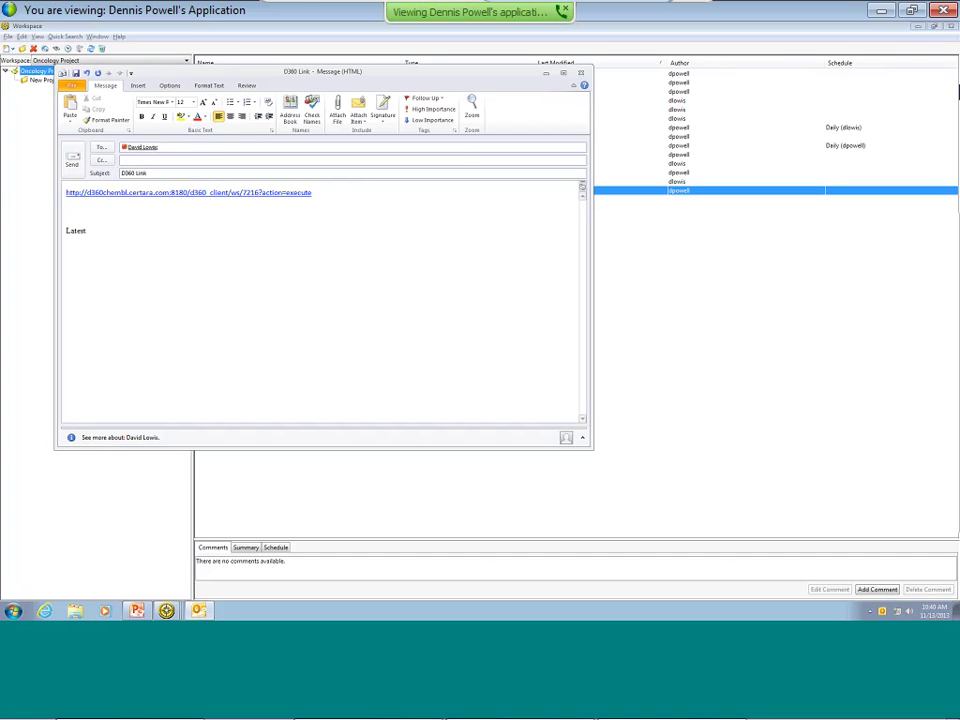
text( project query-see the new analysis)
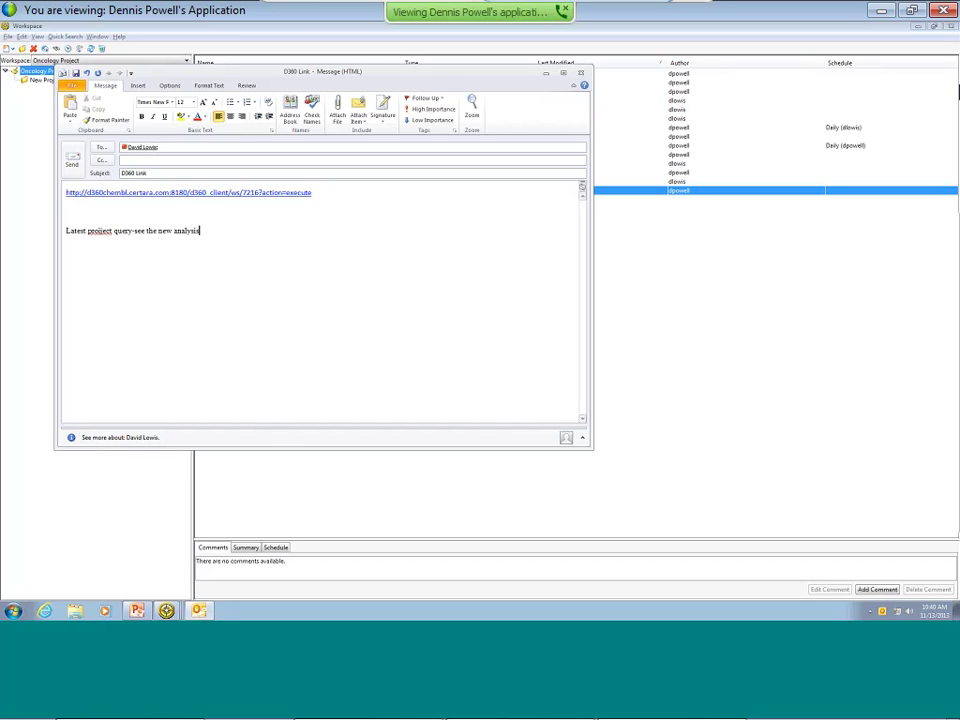
key(alt+s)
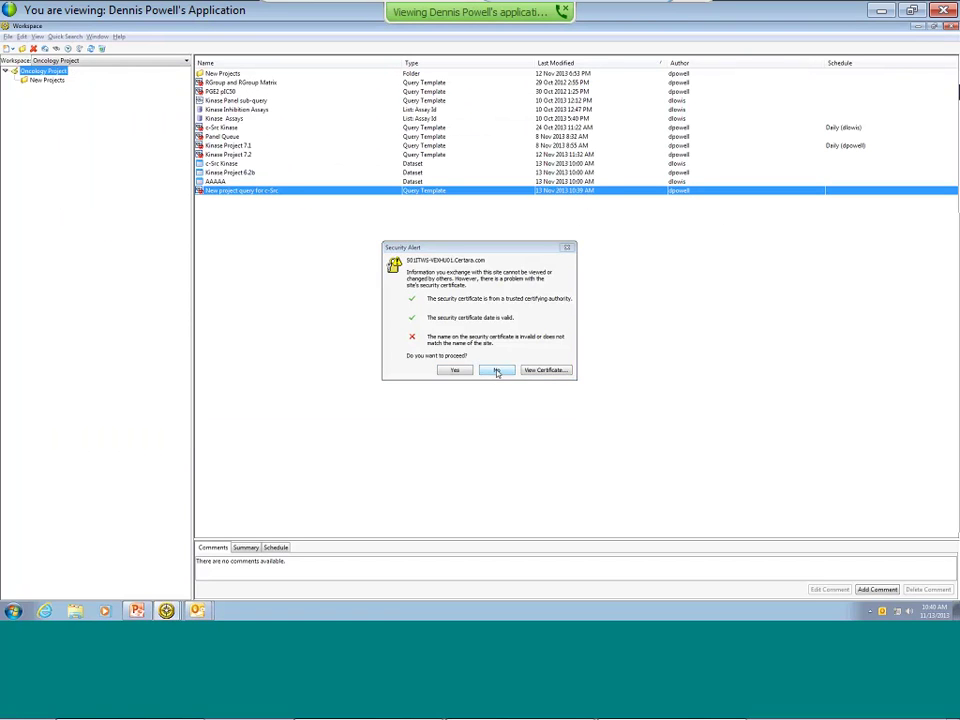
click(496, 370)
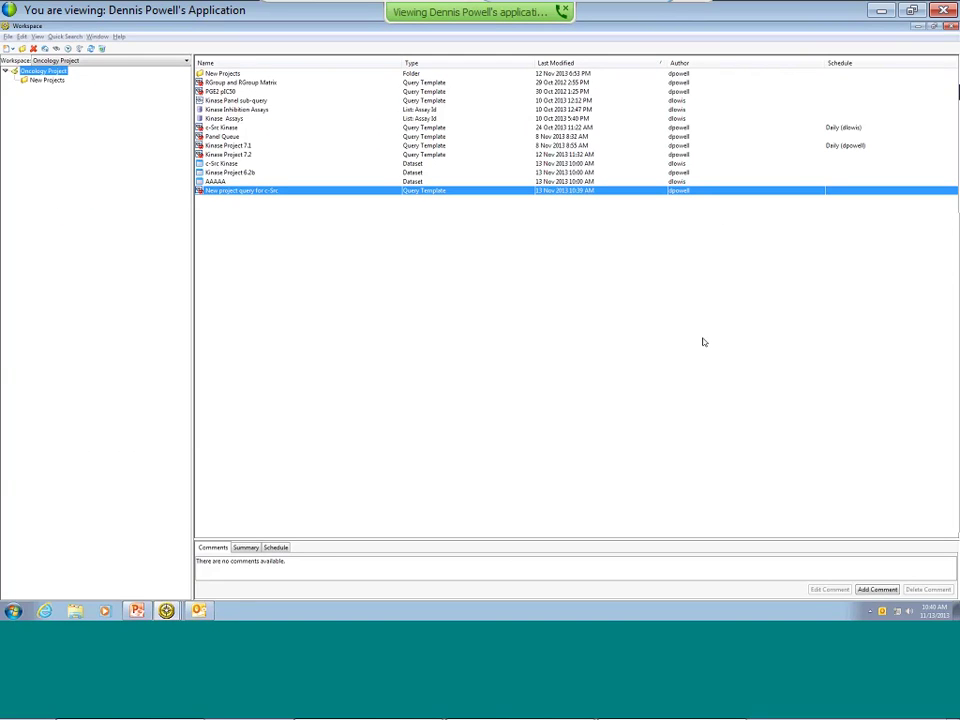
Step: Switch to the PowerPoint presentation and start the slide show from the current slide
mouse_move(202, 612)
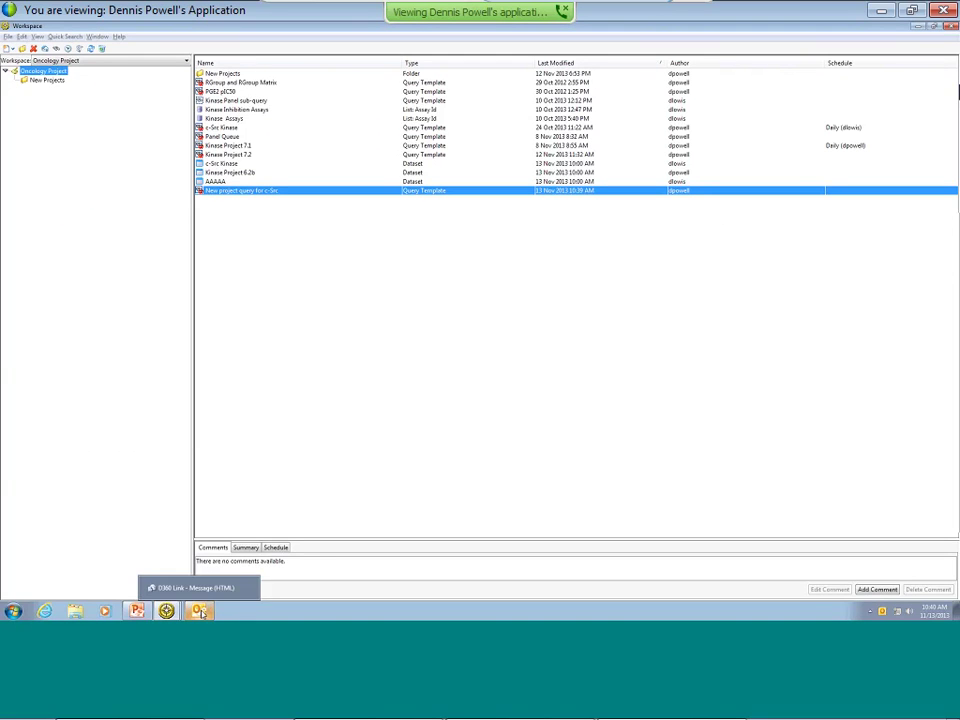
click(138, 612)
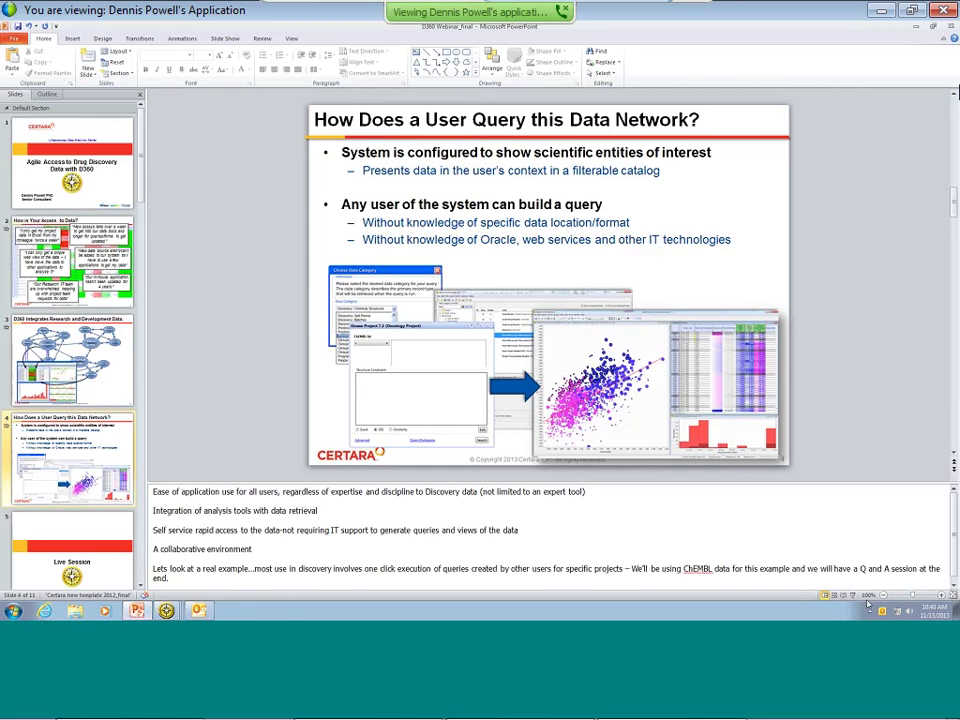
click(852, 595)
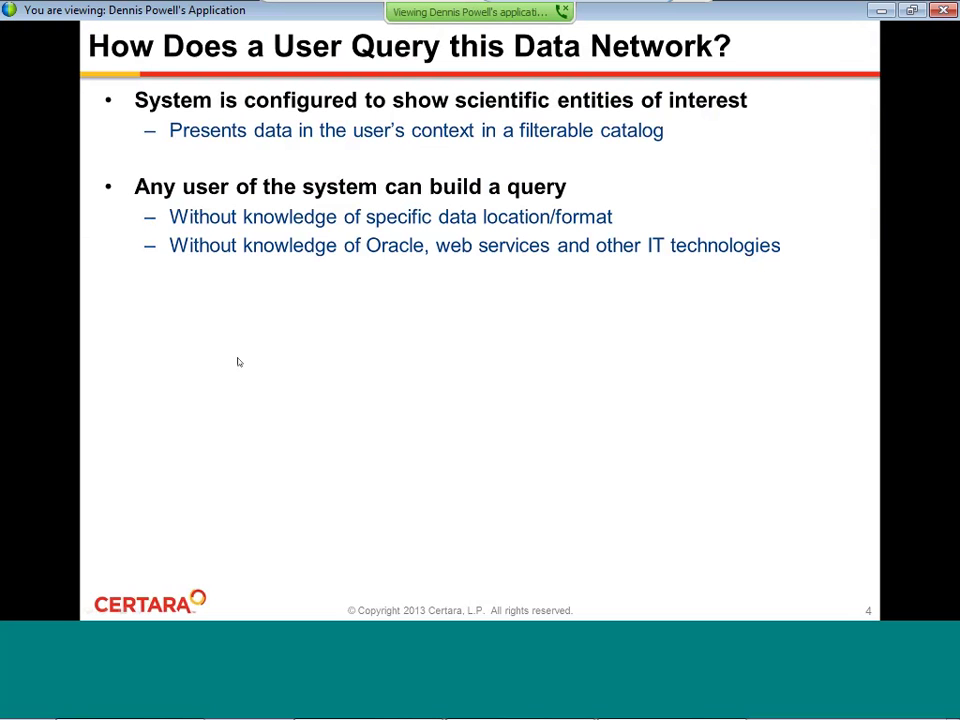
Step: Advance the slide show to the "What Did D360 Just Do for Us?" slide and display its first callout on quick project data access
click(238, 362)
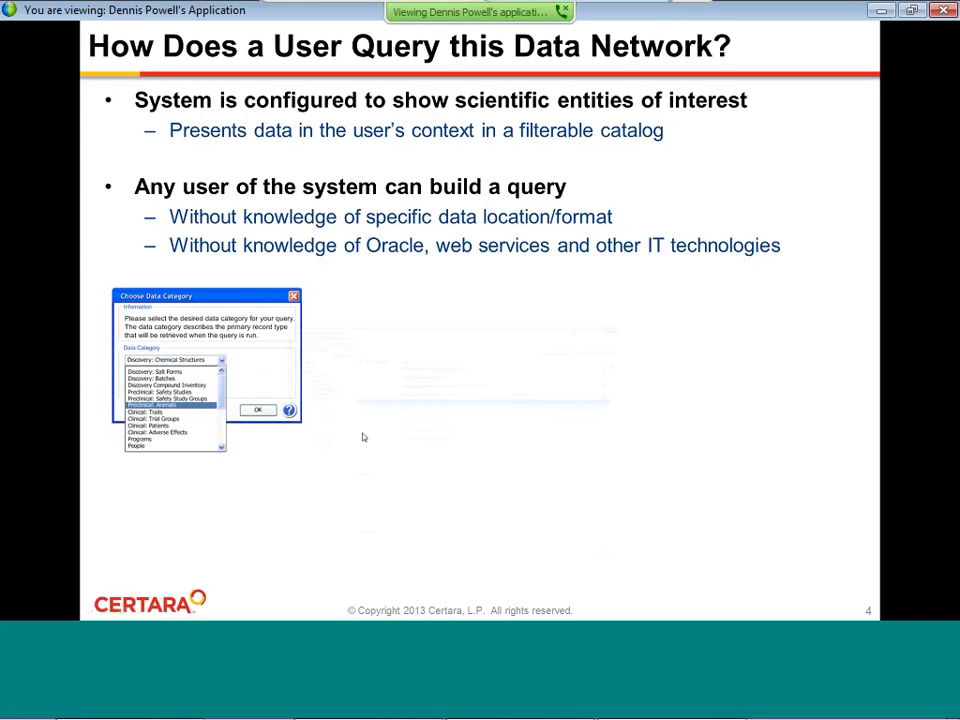
click(392, 490)
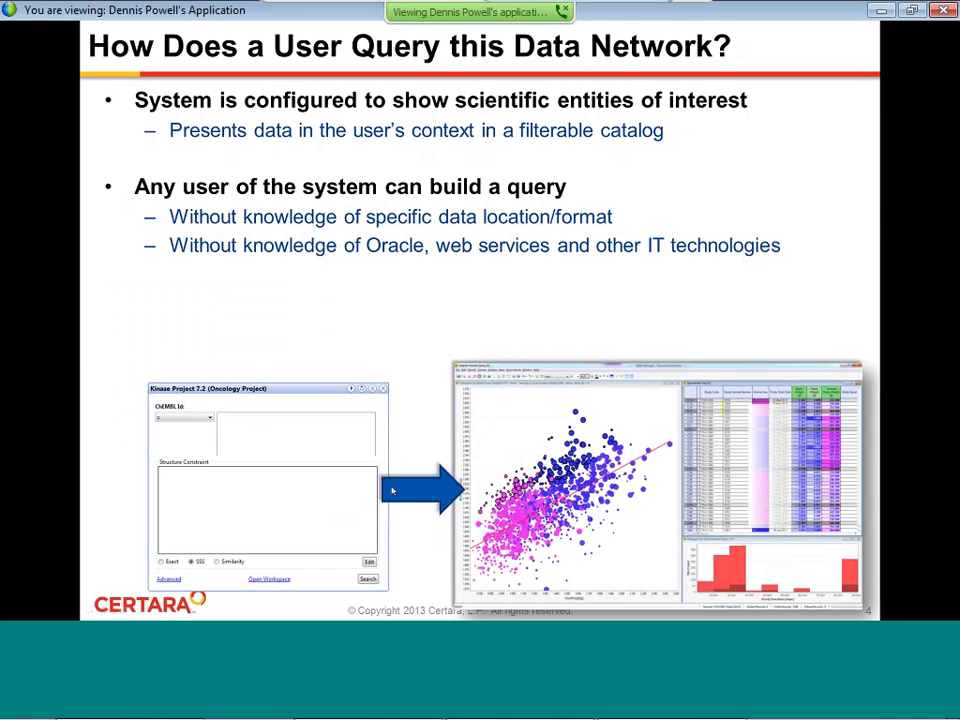
click(392, 490)
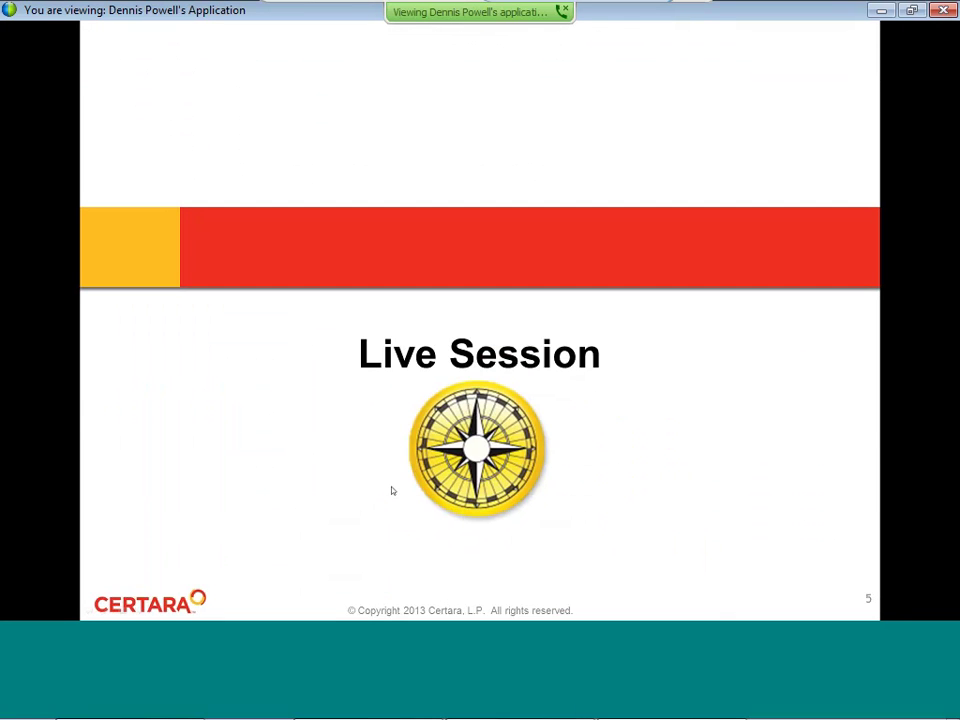
click(392, 490)
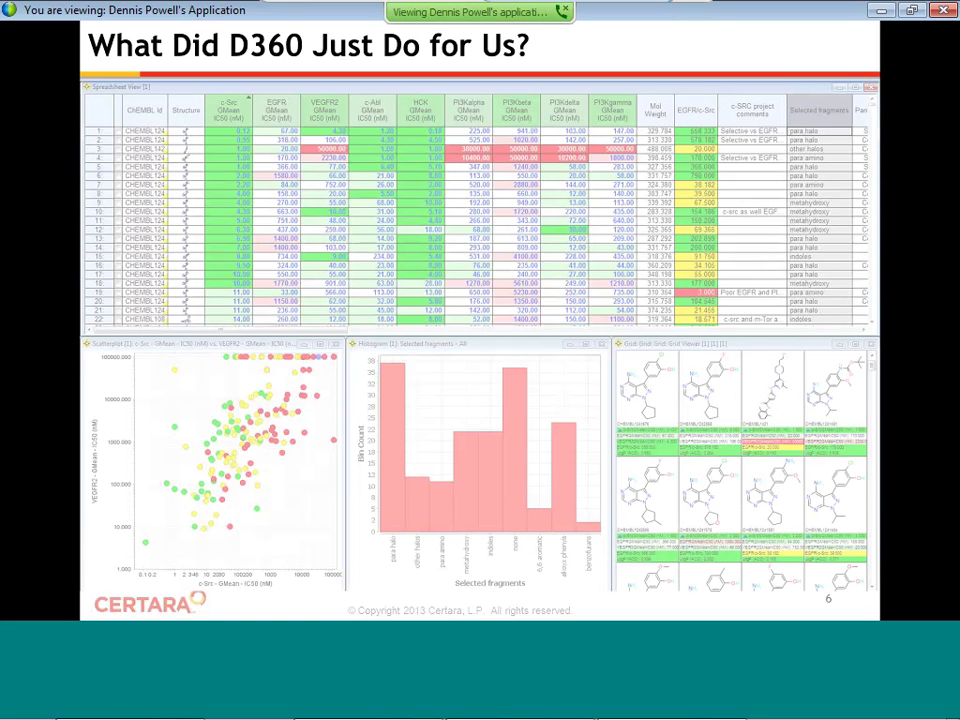
click(204, 467)
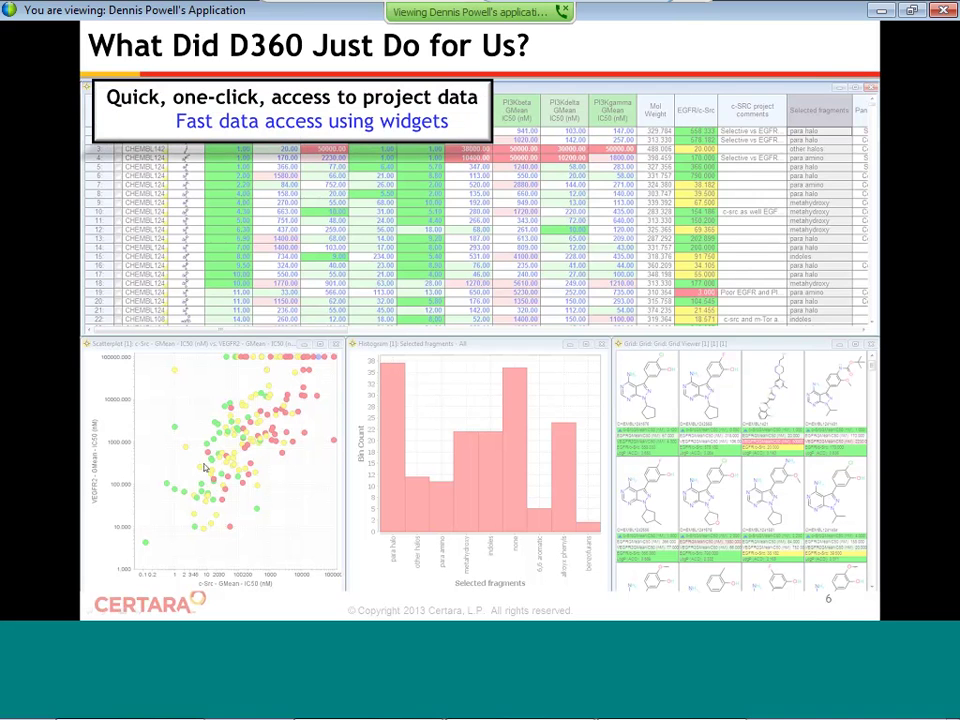